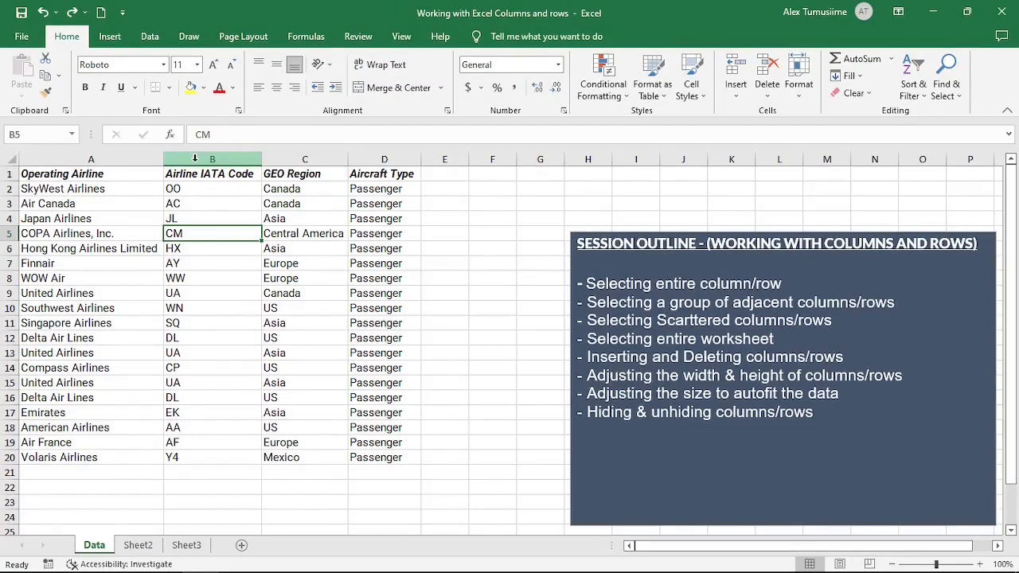
Select the entire Airline IATA Code column, select all of row 5, and clear the selection.
left_click(194, 158)
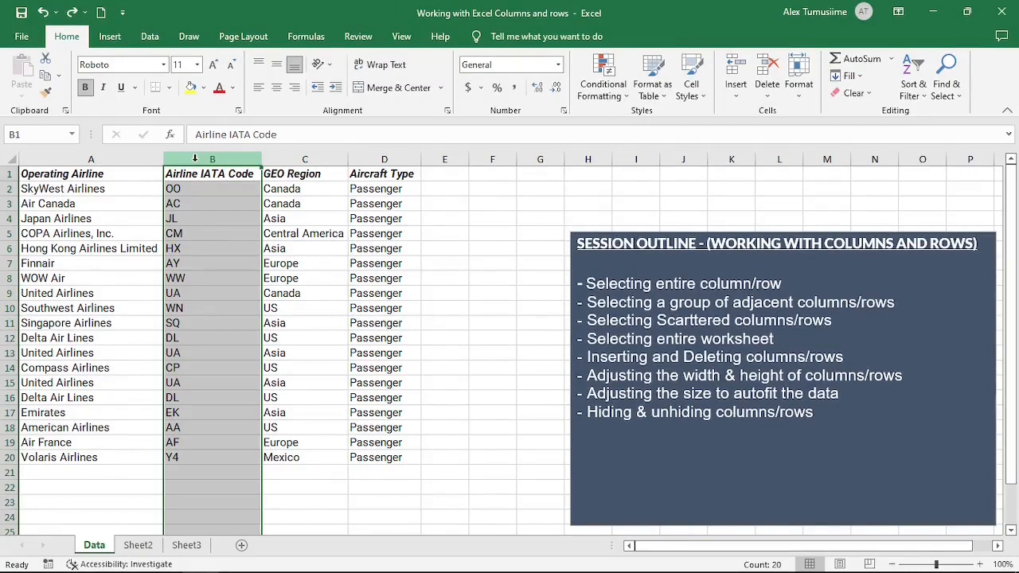
left_click(6, 234)
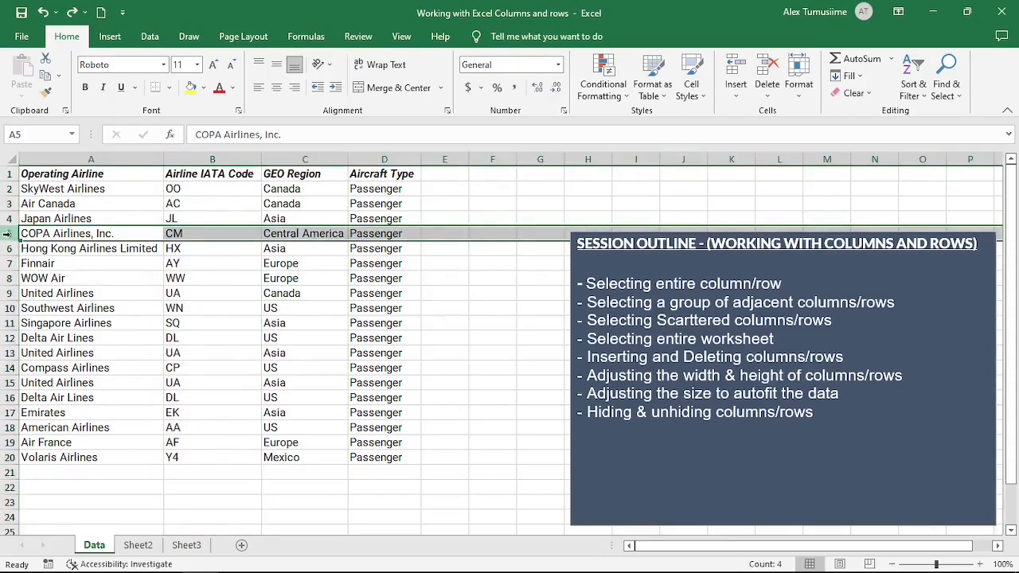
left_click(355, 260)
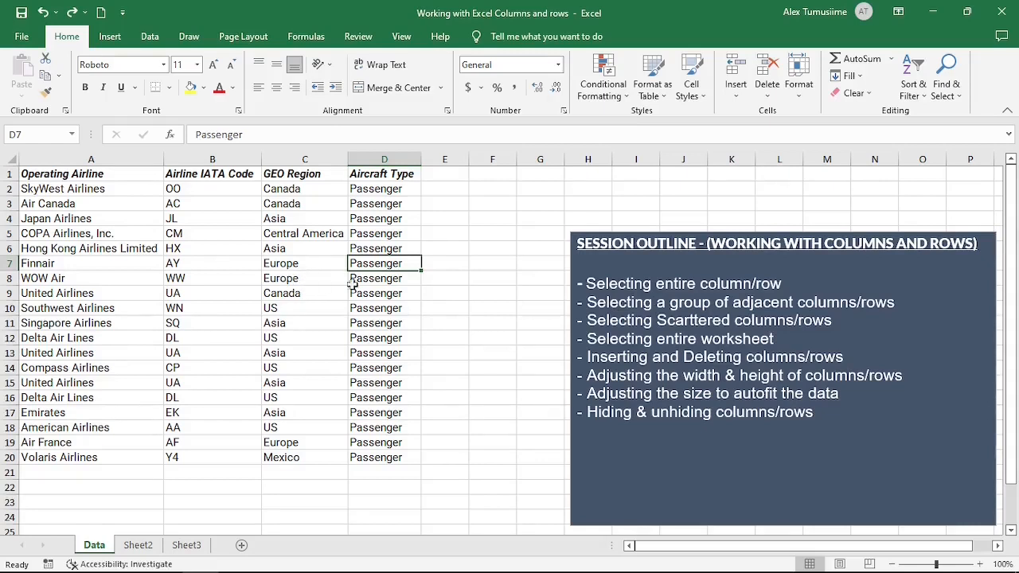
Select the adjacent columns B through F, extend a fresh selection across columns B through G, and clear it.
left_click(191, 157)
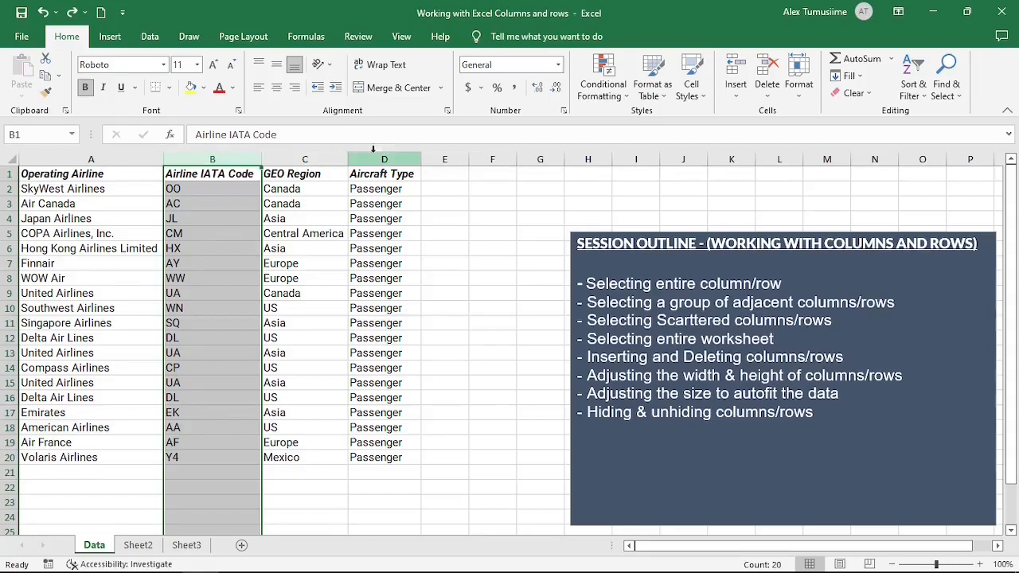
left_click(499, 156, "shift")
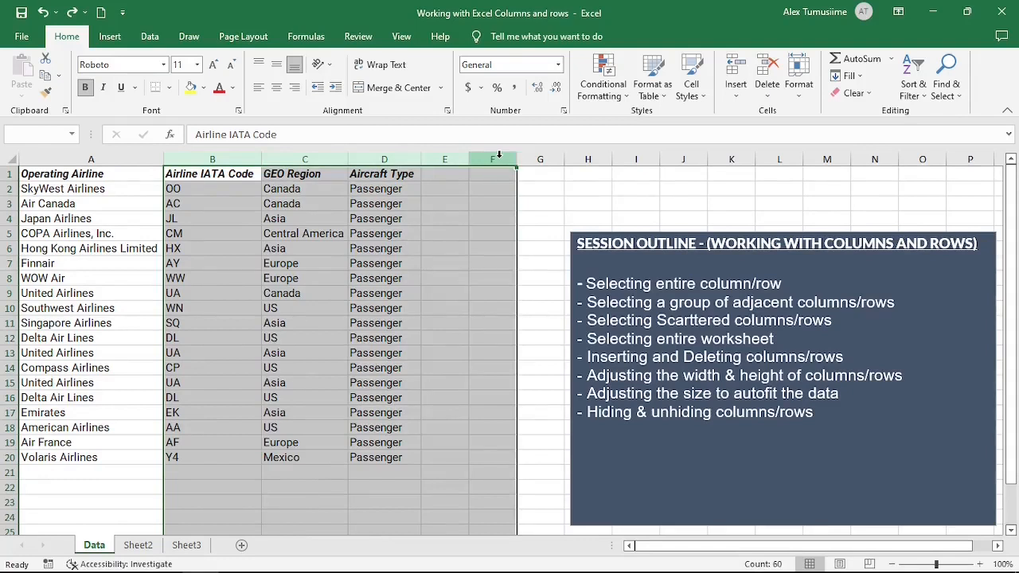
left_click(201, 156)
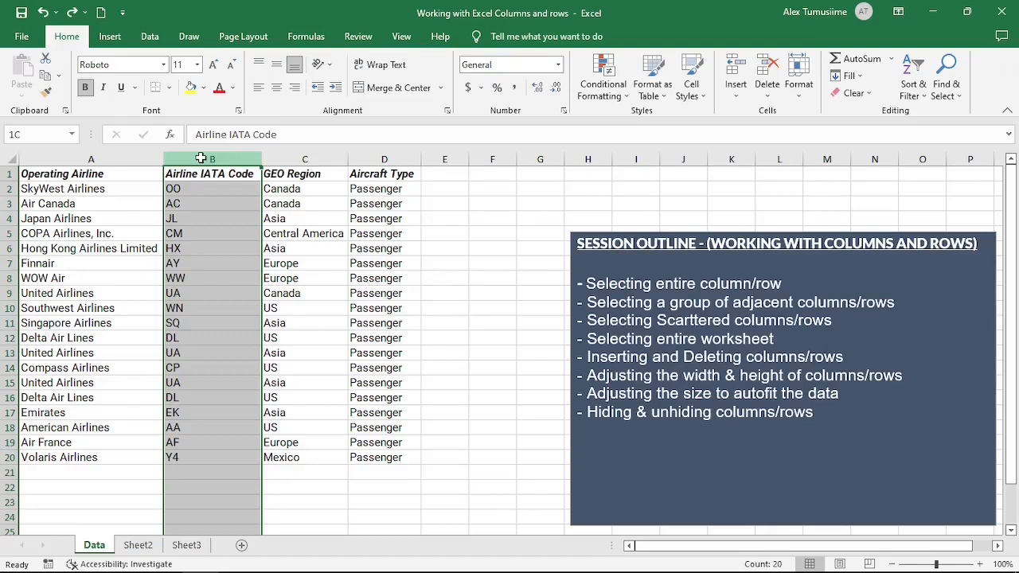
left_click_drag(201, 157, 544, 151)
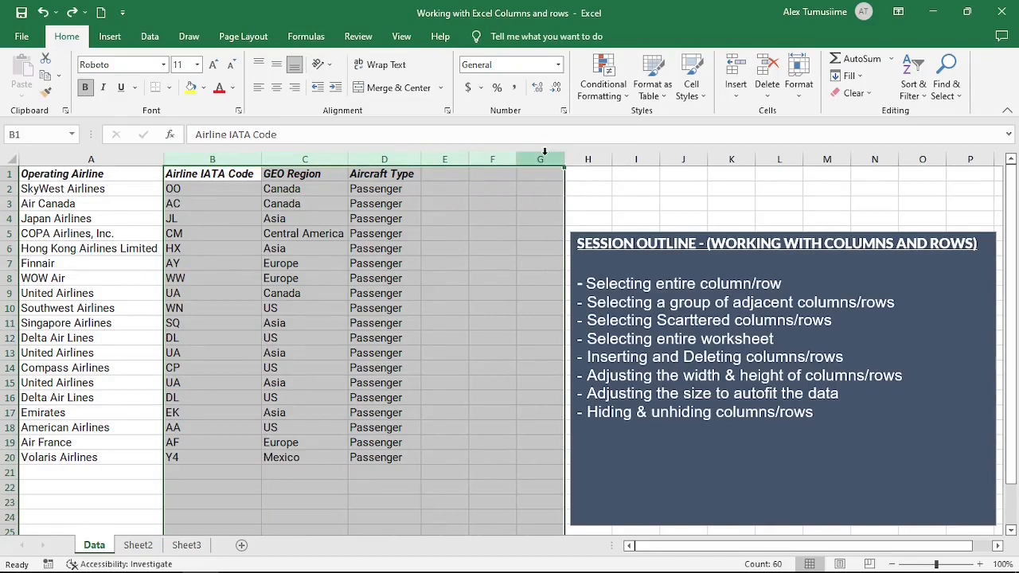
left_click(514, 200)
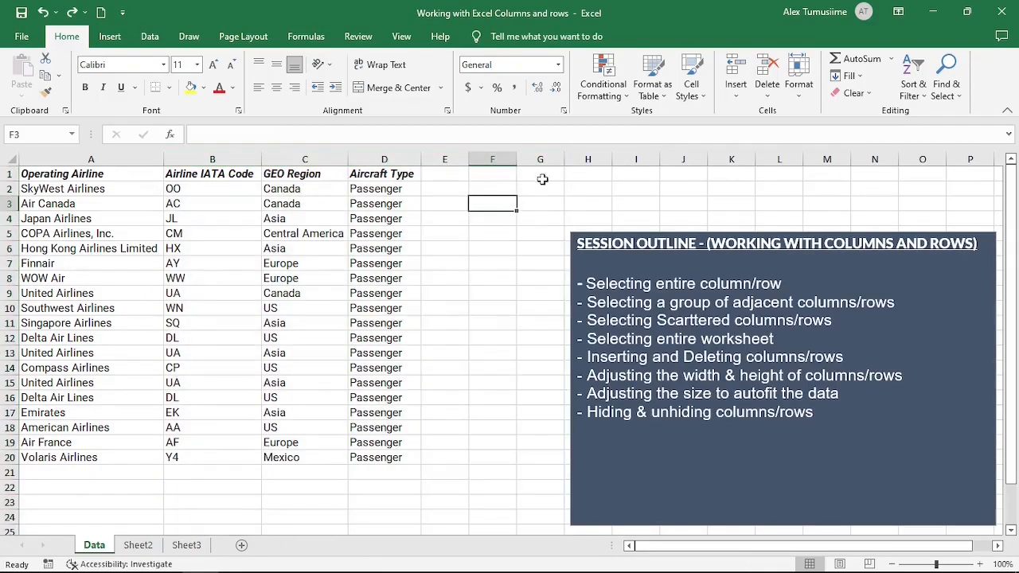
Select the adjacent rows 3 through 16 as a range, repeat the selection by sweeping across them, and clear it.
left_click(5, 204)
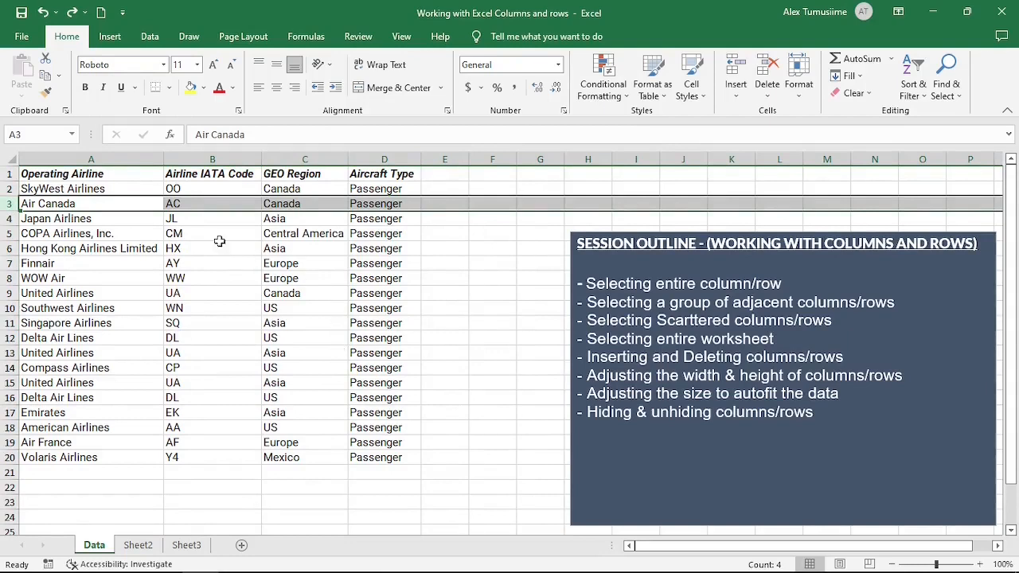
left_click(9, 397, "shift")
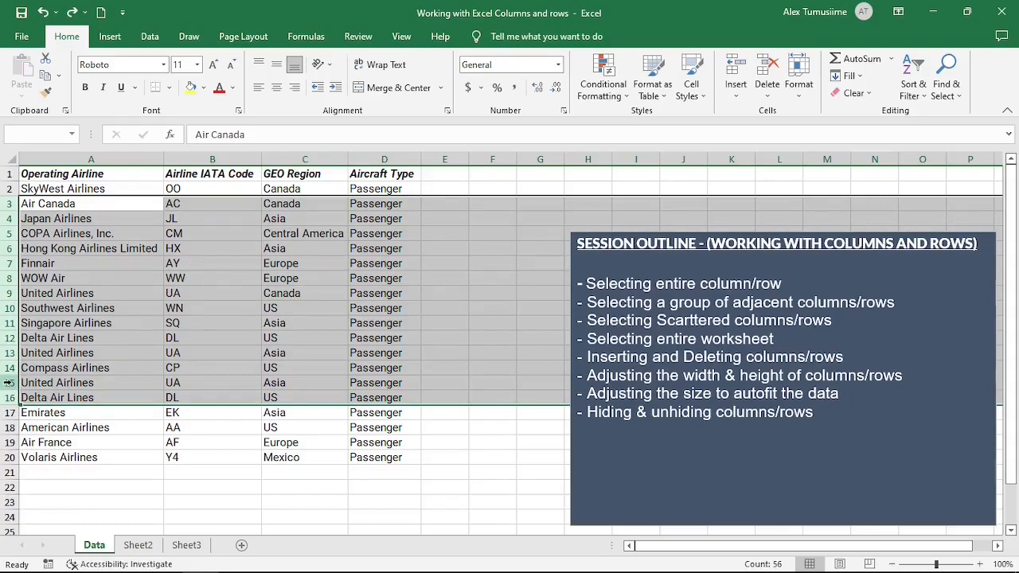
left_click(64, 311)
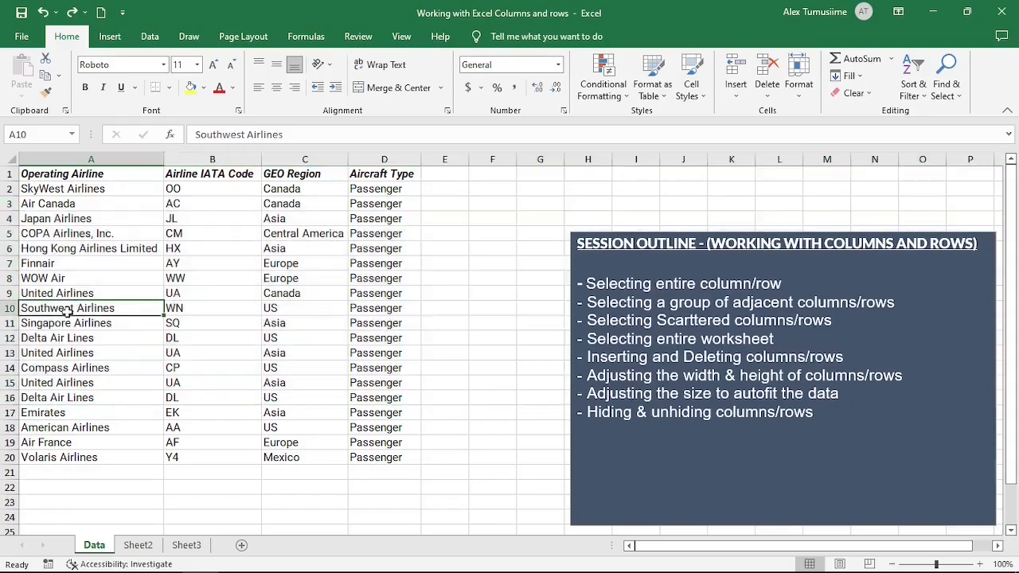
left_click(7, 204)
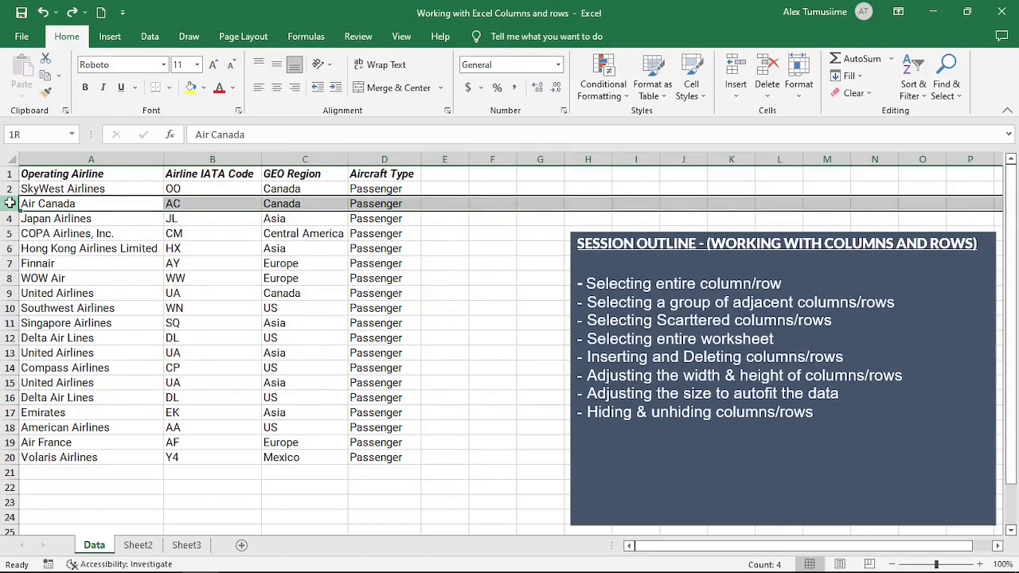
left_click_drag(10, 204, 10, 398)
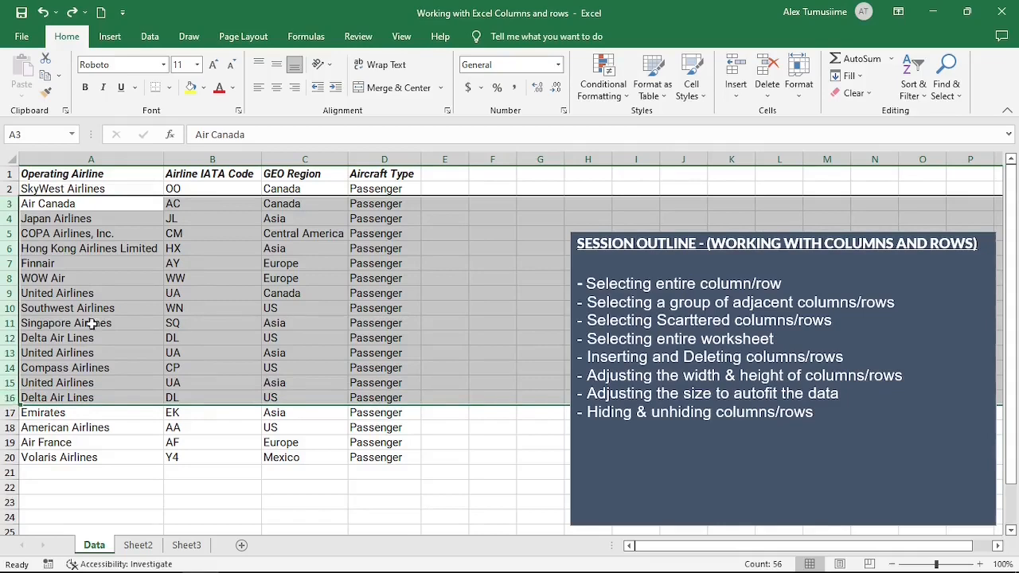
left_click(129, 265)
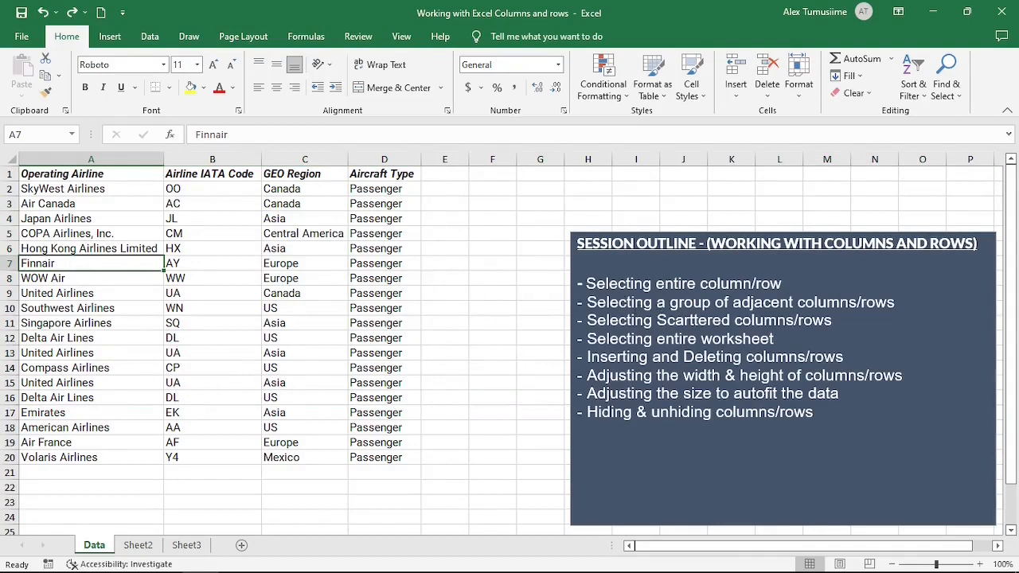
Select the scattered columns A, C, E, G, J and K together, and clear the selection.
left_click(124, 155)
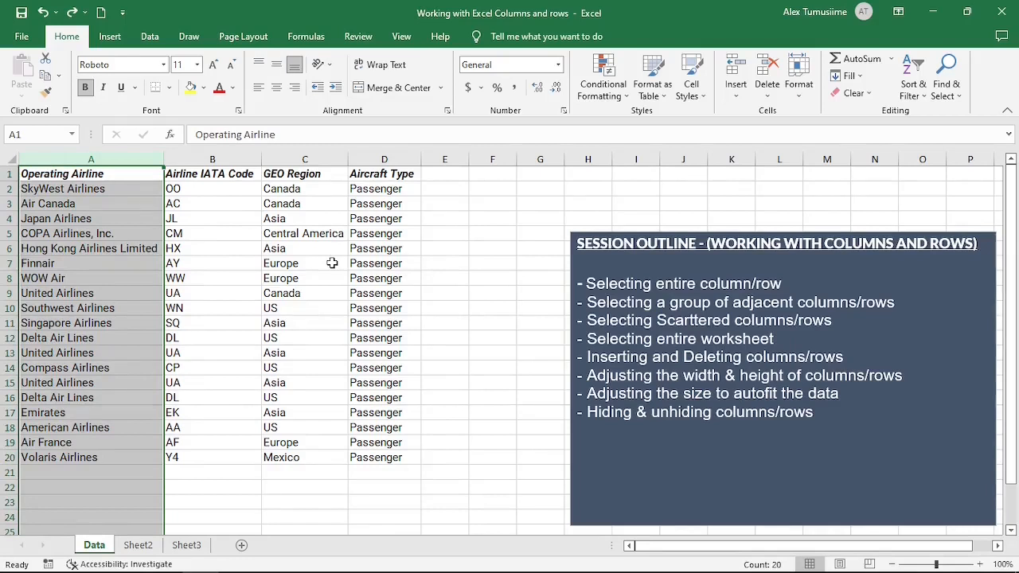
left_click(272, 157, "ctrl")
left_click(430, 158, "ctrl")
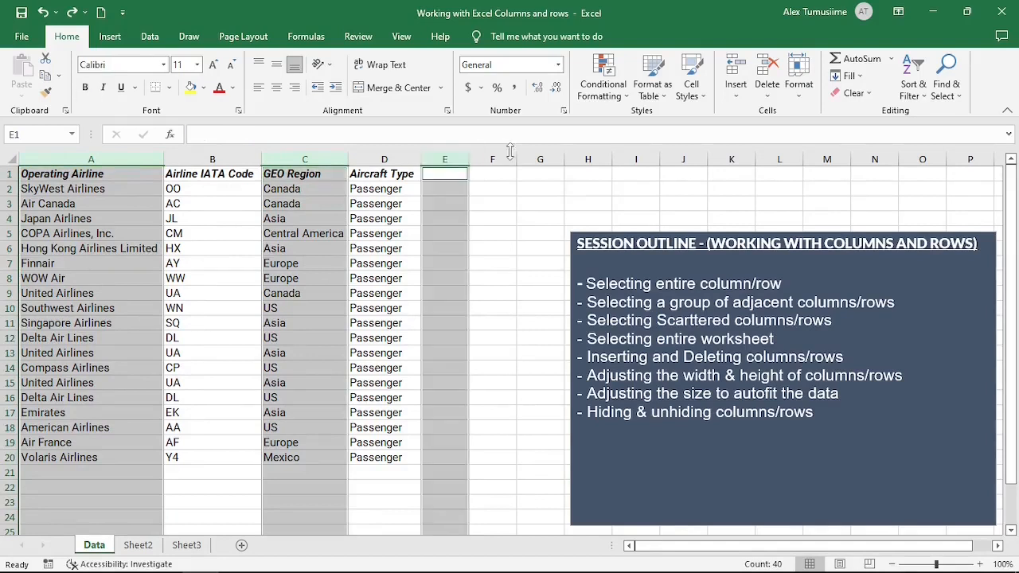
left_click(551, 158, "ctrl")
left_click(684, 159, "ctrl")
left_click(731, 159, "ctrl")
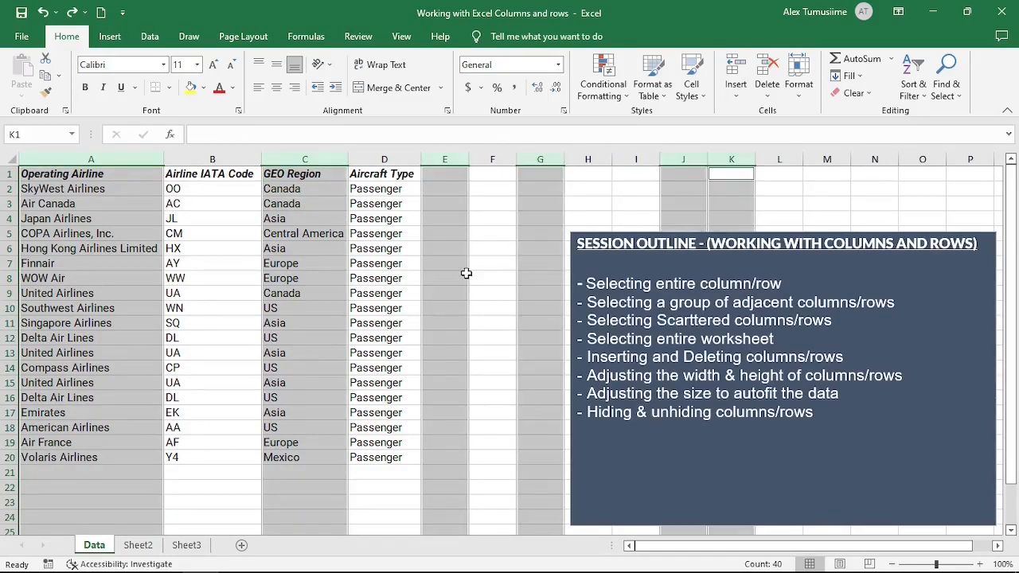
left_click(209, 252)
Select the scattered rows 4, 7, 9 through 11, 14, 16 and 19 together.
left_click(10, 218)
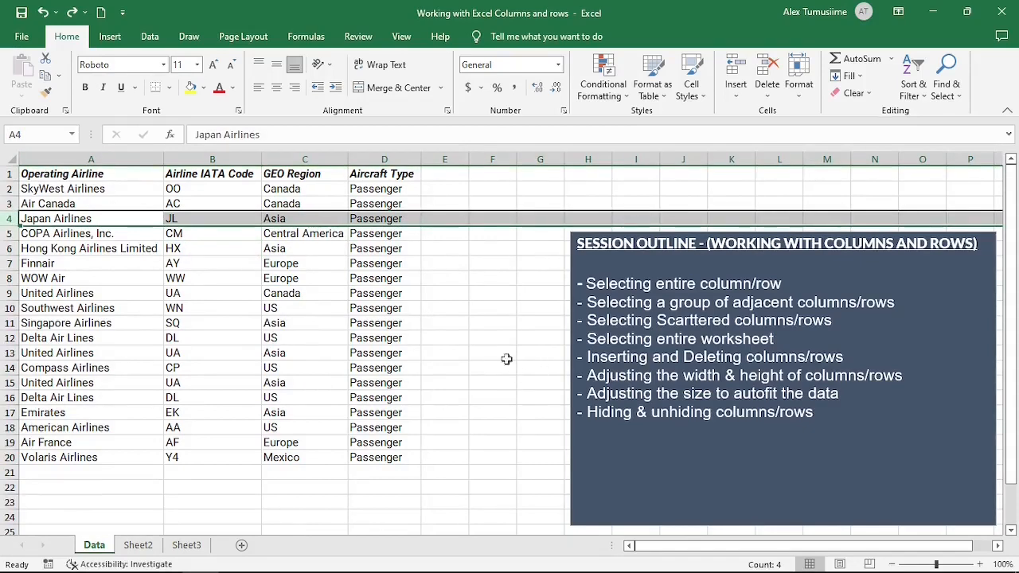
left_click(8, 264, "ctrl")
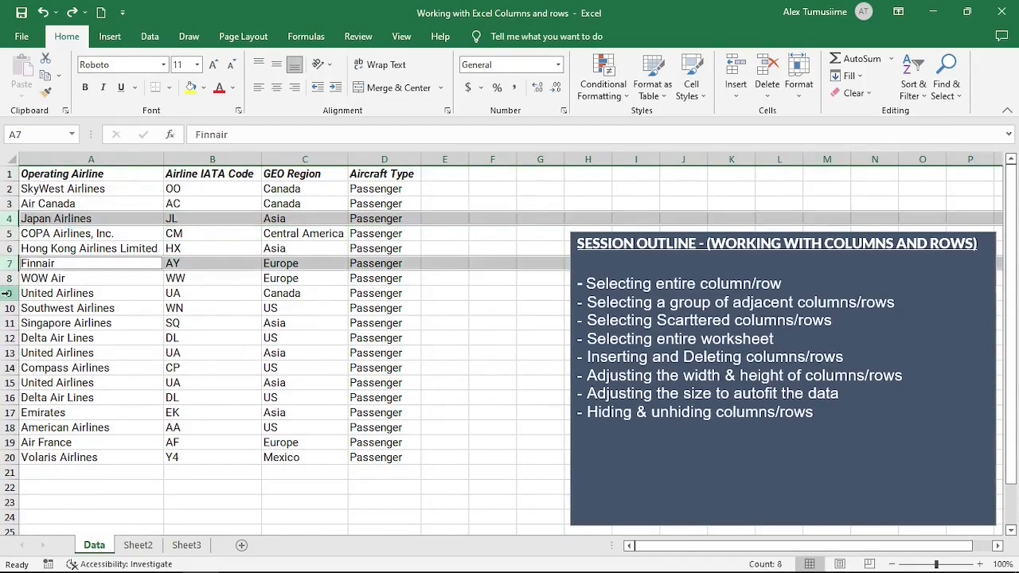
left_click(8, 293, "ctrl")
left_click_drag(10, 293, 9, 325)
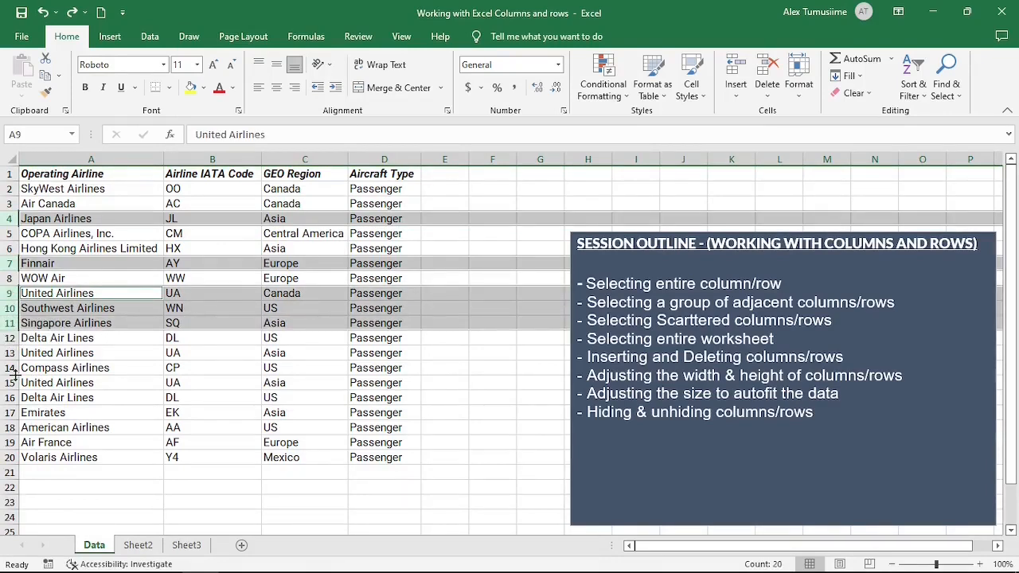
left_click(10, 368, "ctrl")
left_click(8, 398, "ctrl")
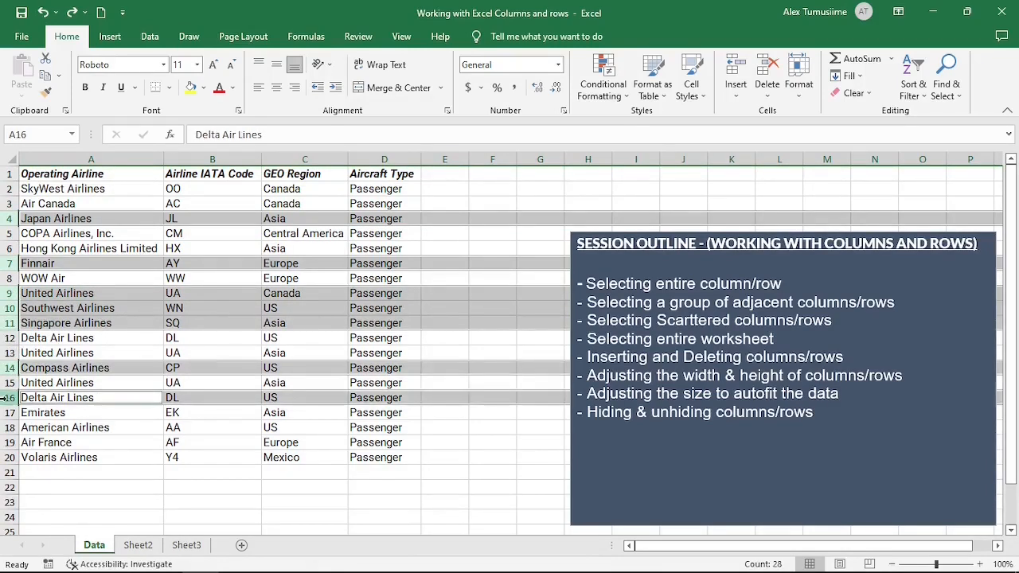
left_click(8, 443, "ctrl")
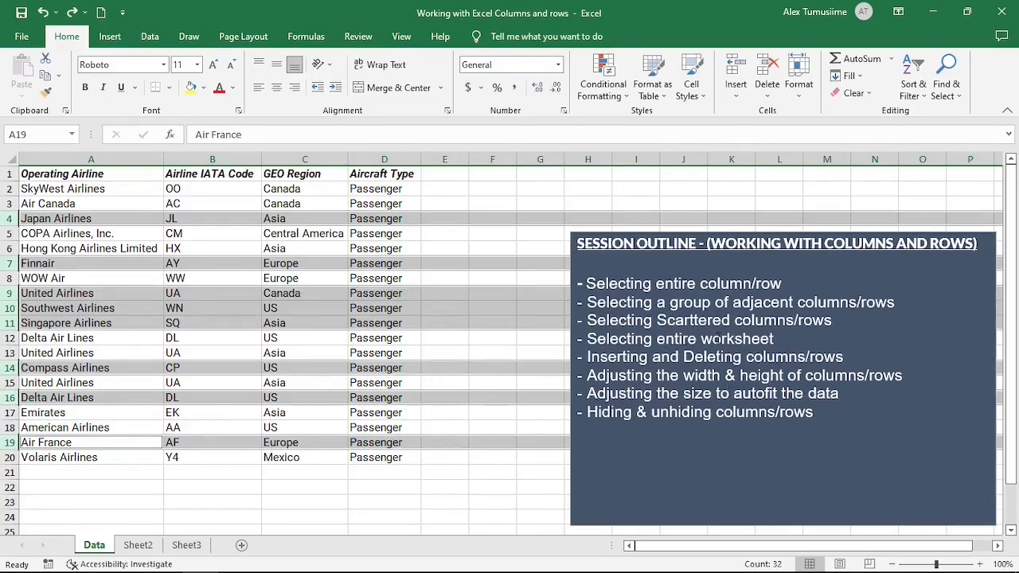
Clear the scattered row selection and select the entire worksheet.
left_click(373, 260)
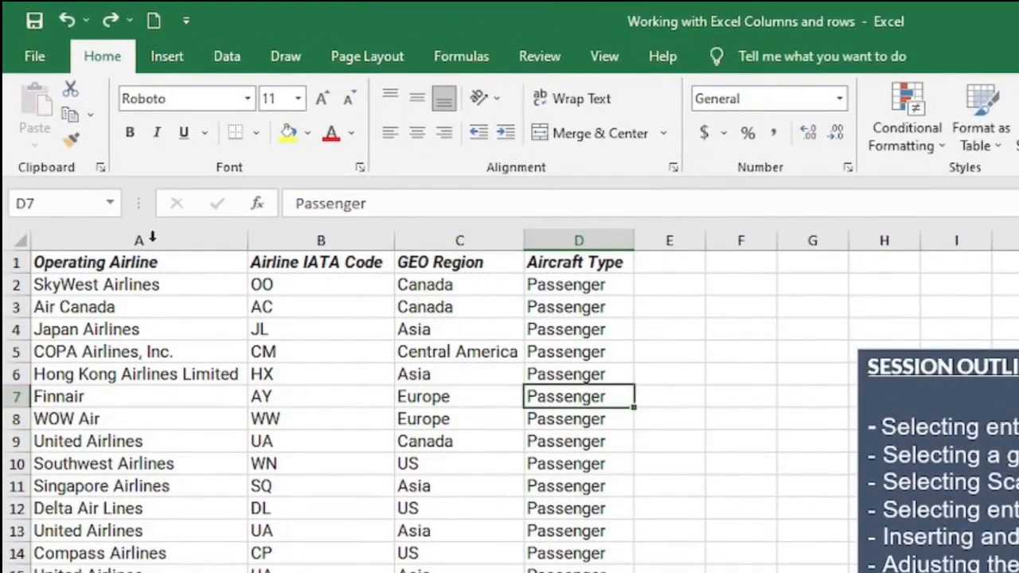
left_click(22, 238)
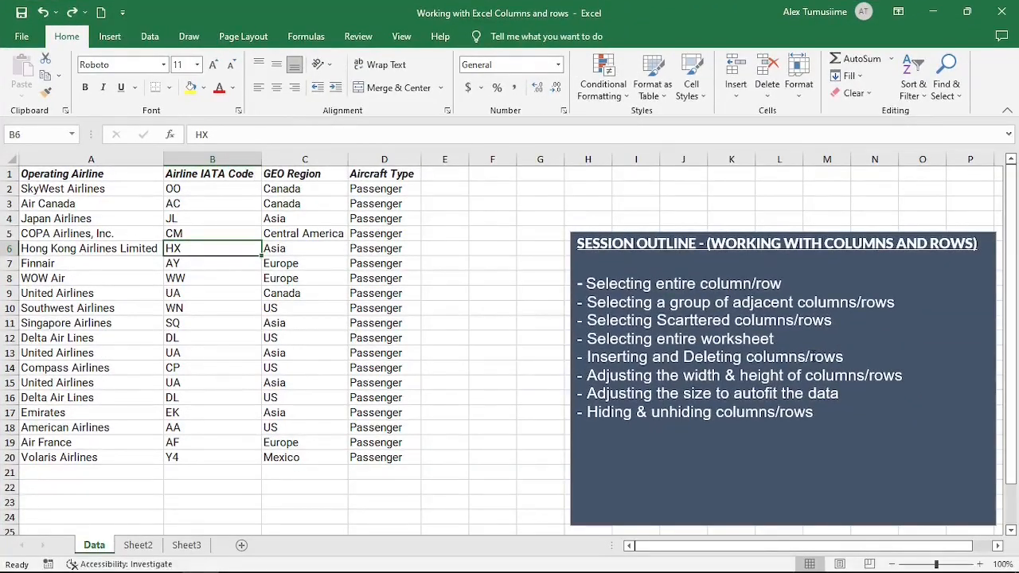
left_click(233, 160)
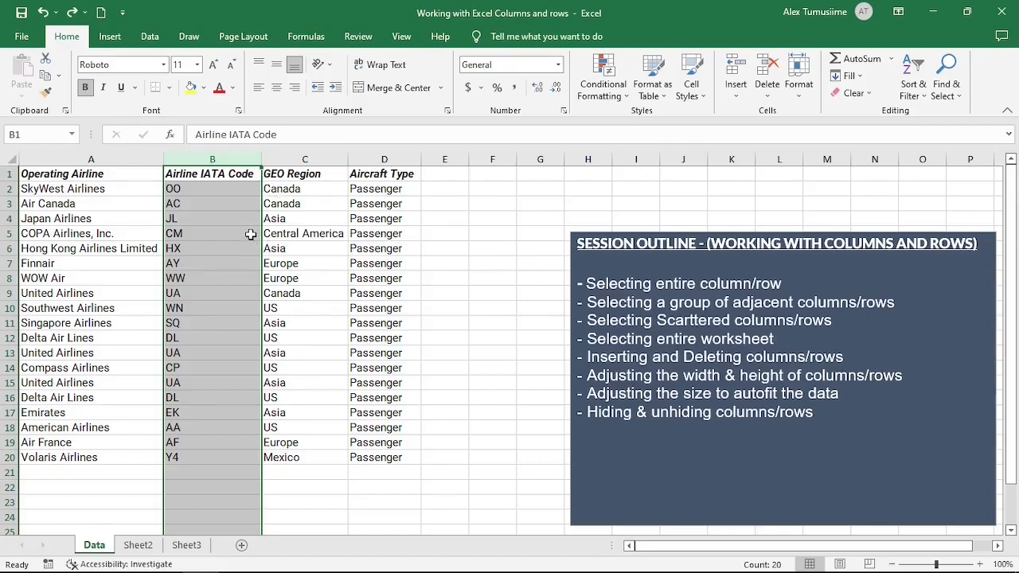
right_click(200, 157)
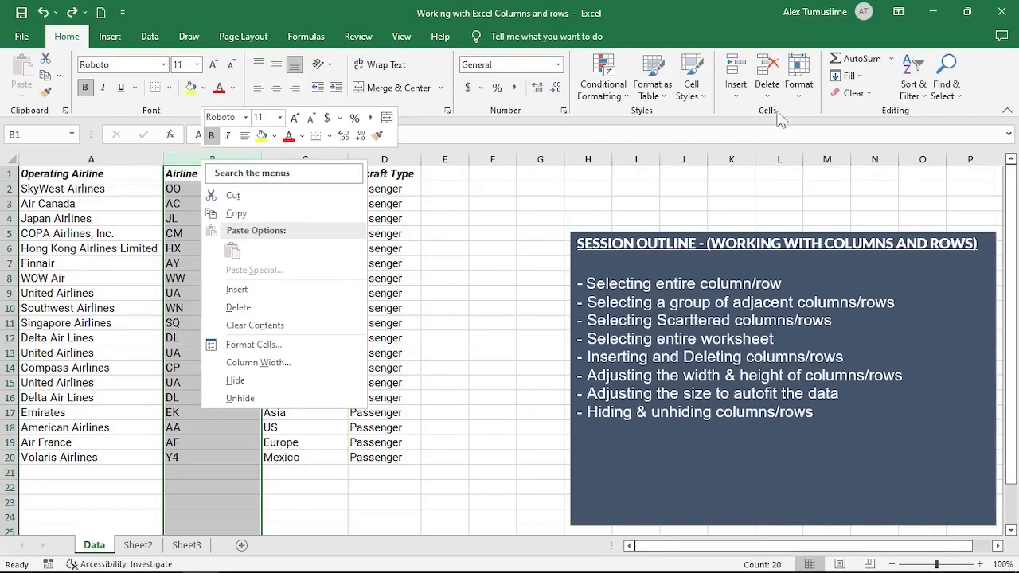
left_click(736, 93)
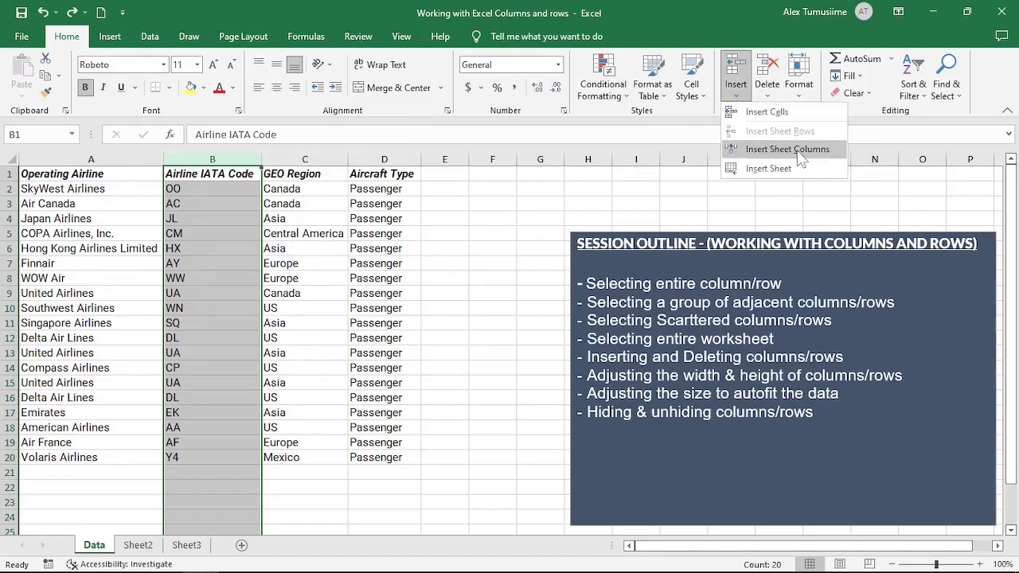
left_click(229, 191)
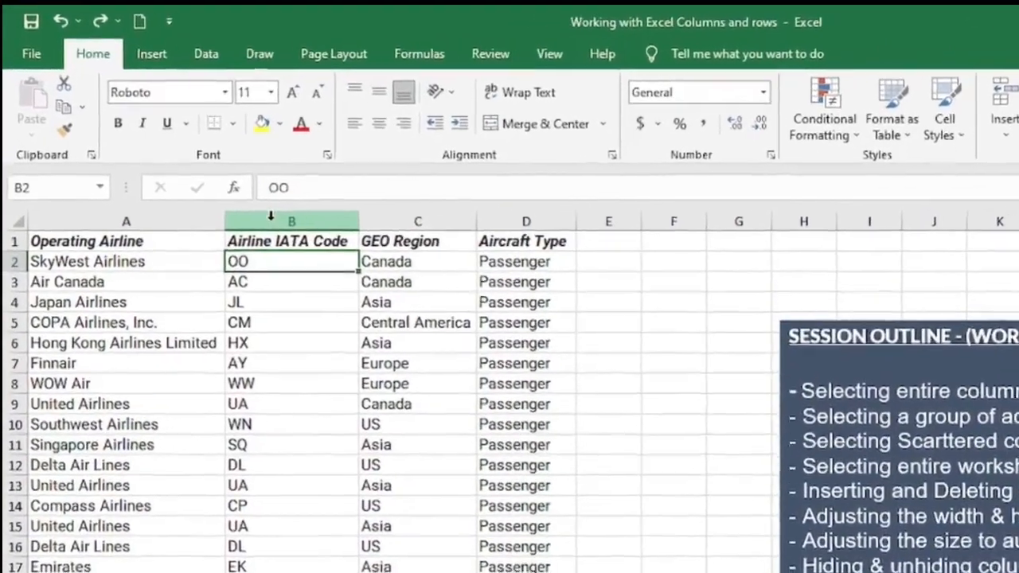
Insert a blank column before the Airline IATA Code column.
right_click(220, 176)
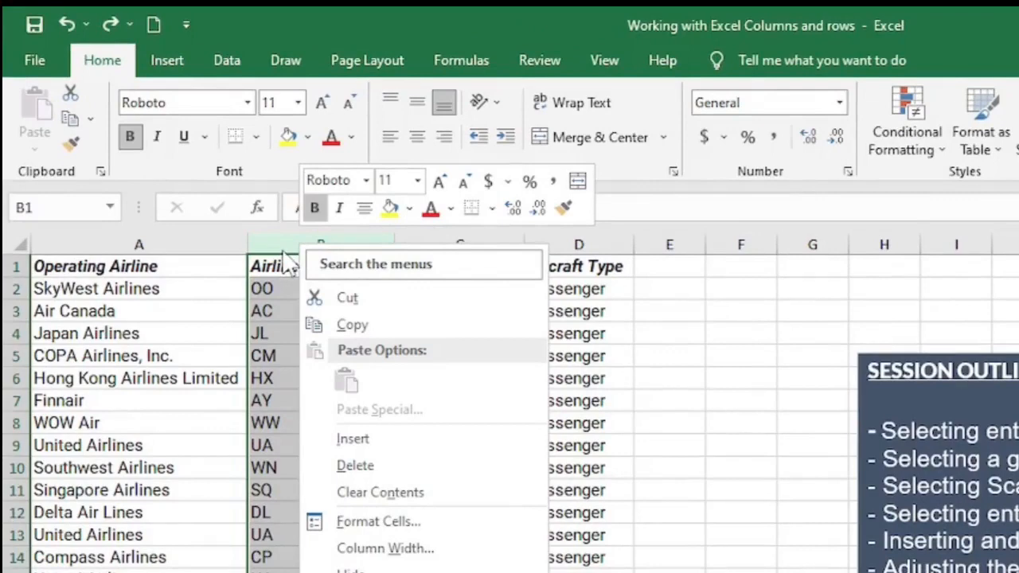
left_click(378, 435)
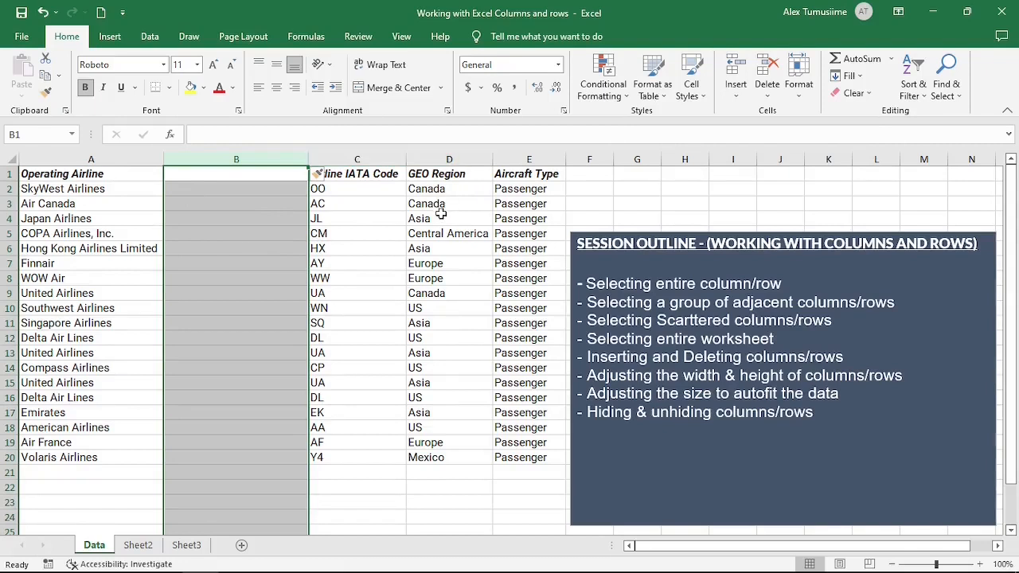
Insert a blank sheet column before the GEO Region column and clear the column selection.
left_click(450, 159)
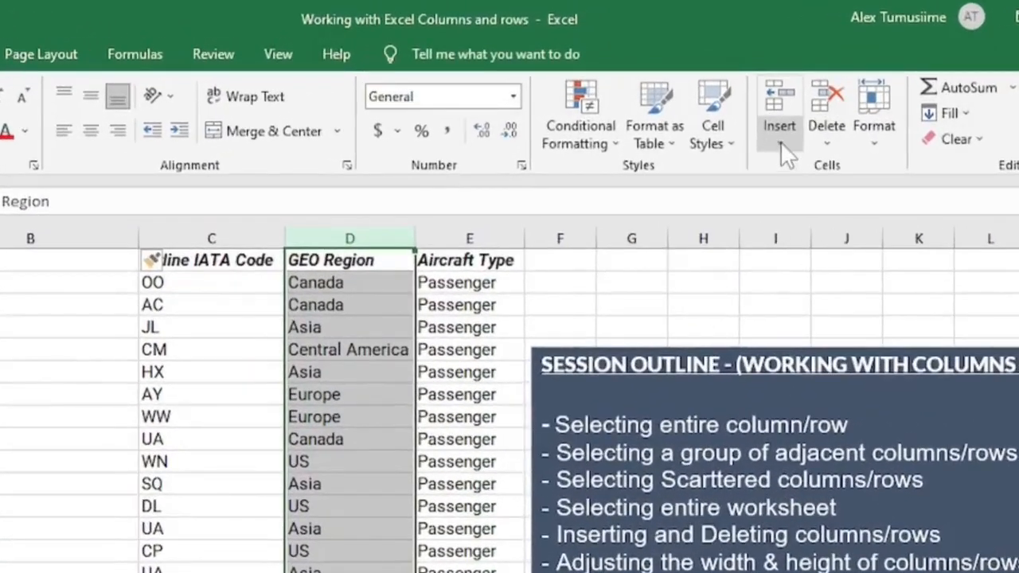
left_click(771, 133)
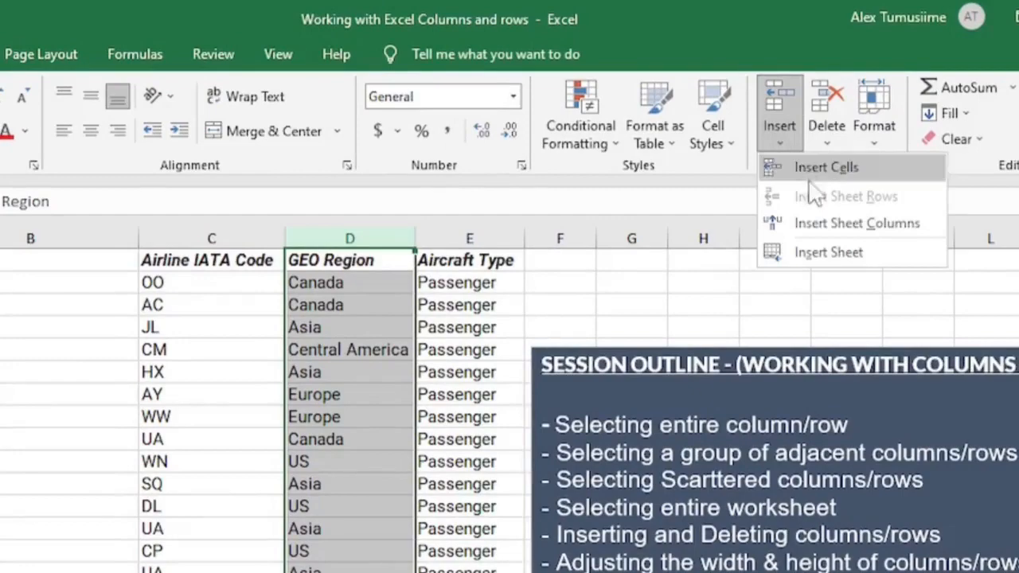
left_click(834, 225)
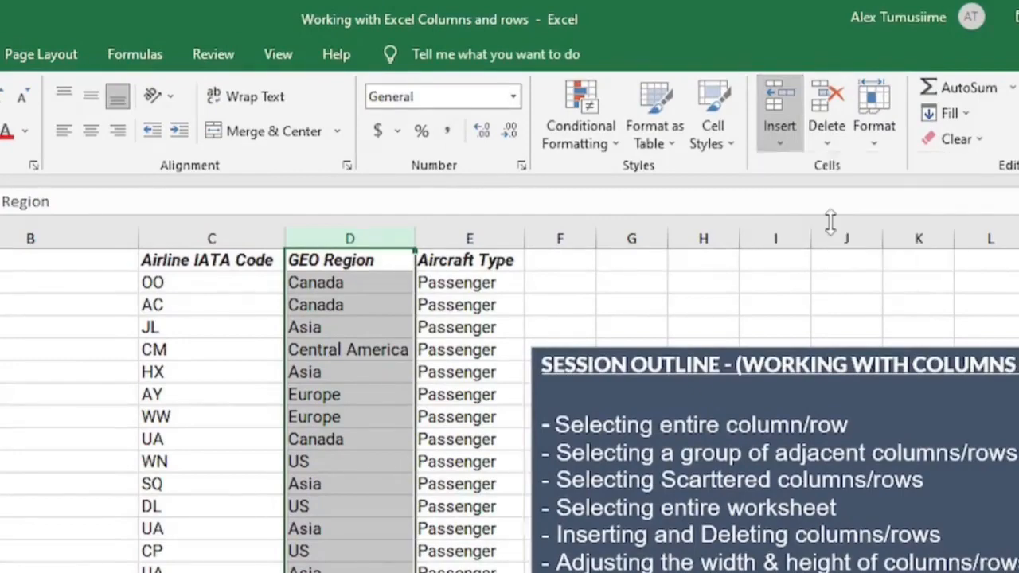
left_click(365, 384)
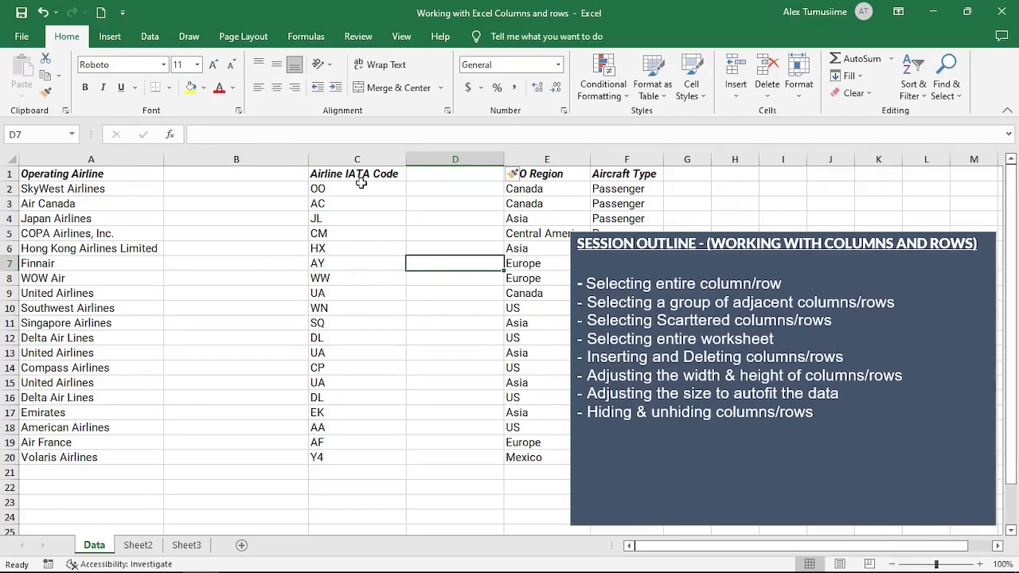
Insert two blank columns at once before the Airline IATA Code column, using columns C and D as the selection.
left_click_drag(349, 156, 436, 159)
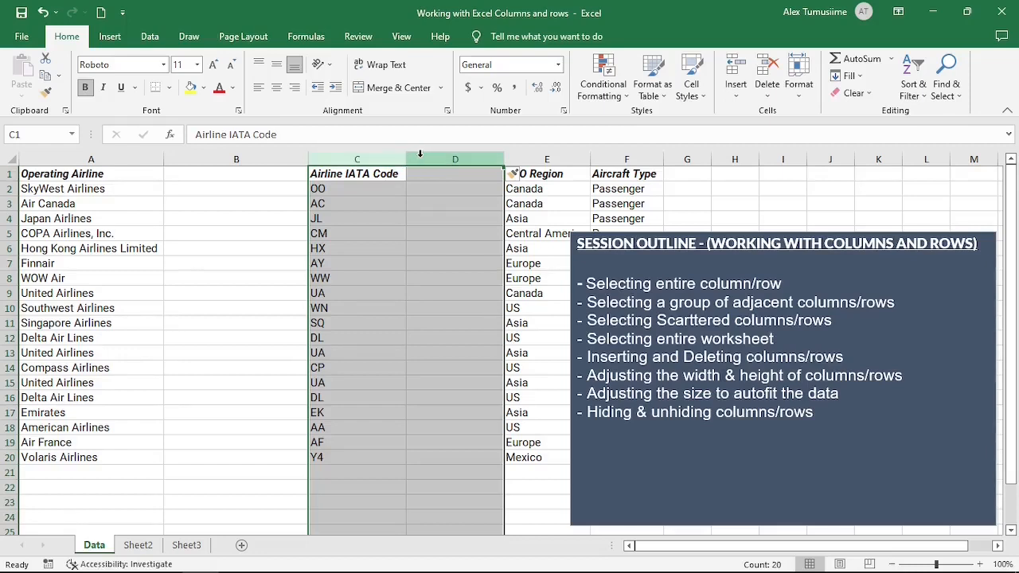
right_click(429, 159)
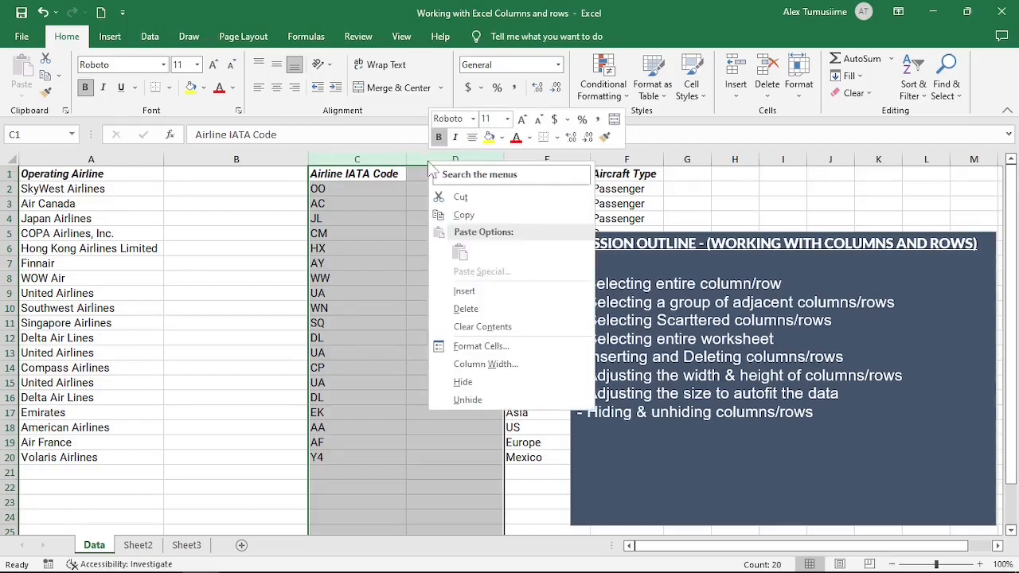
left_click(465, 291)
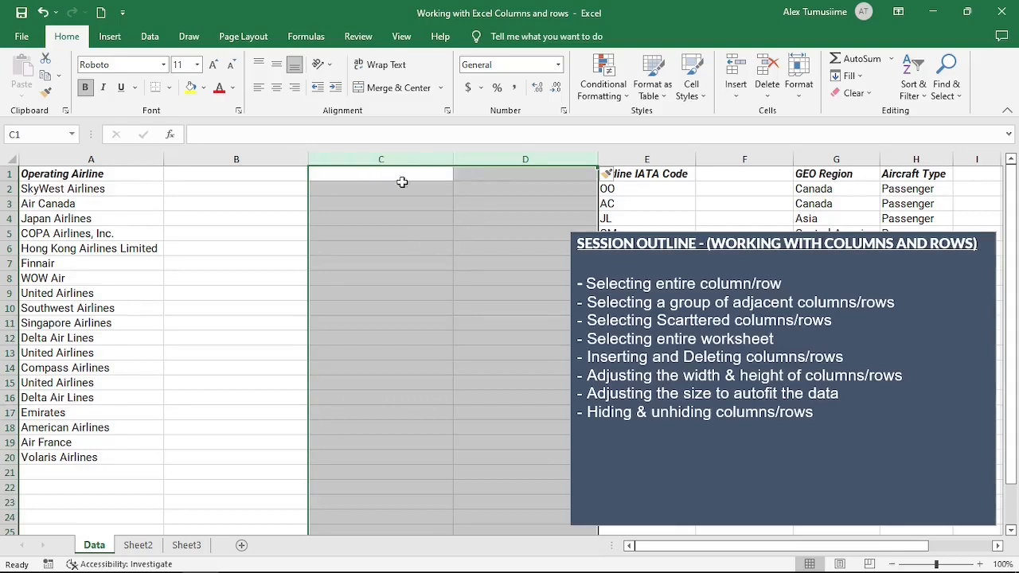
right_click(382, 158)
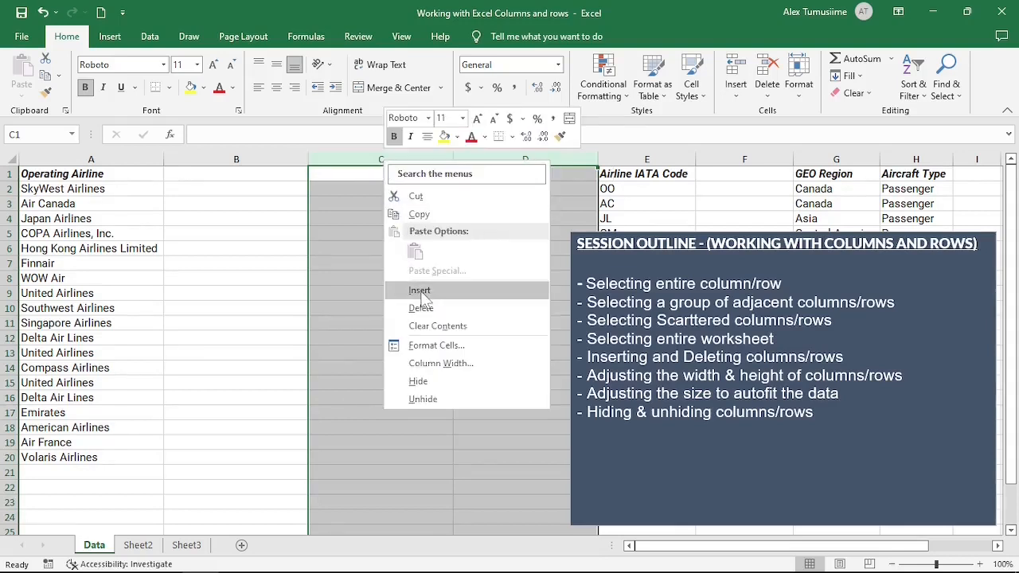
key("Escape")
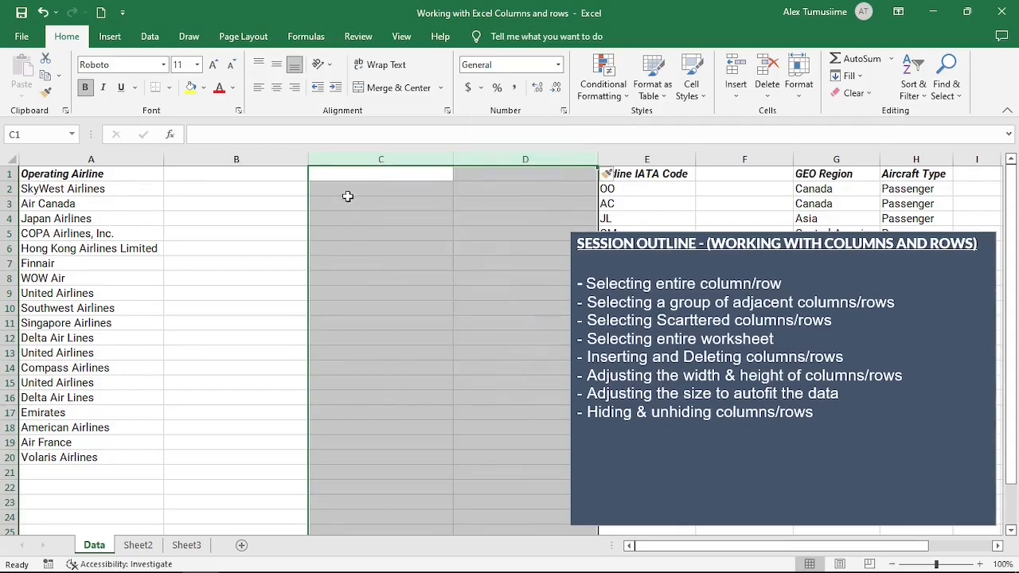
left_click(735, 96)
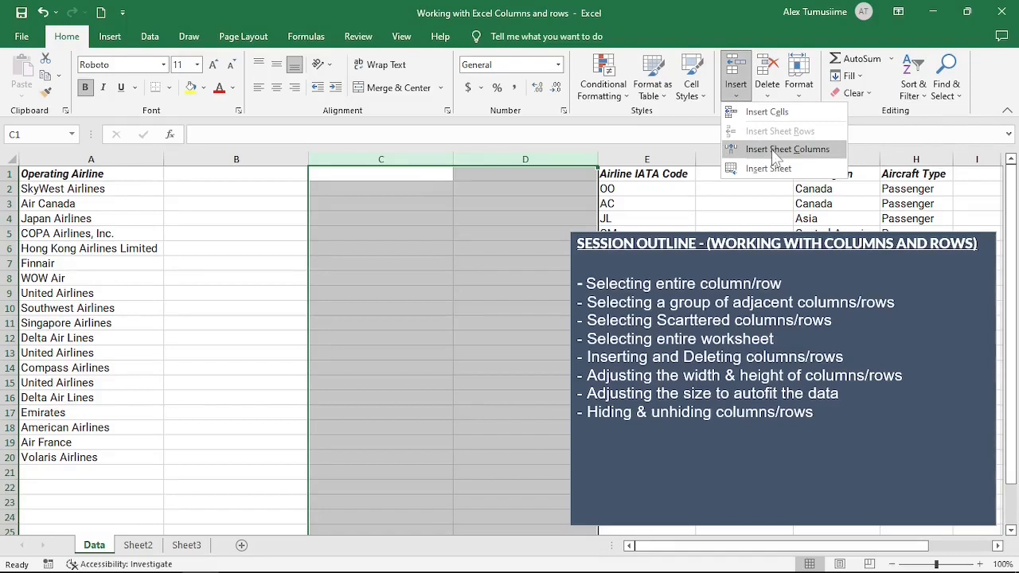
left_click(780, 151)
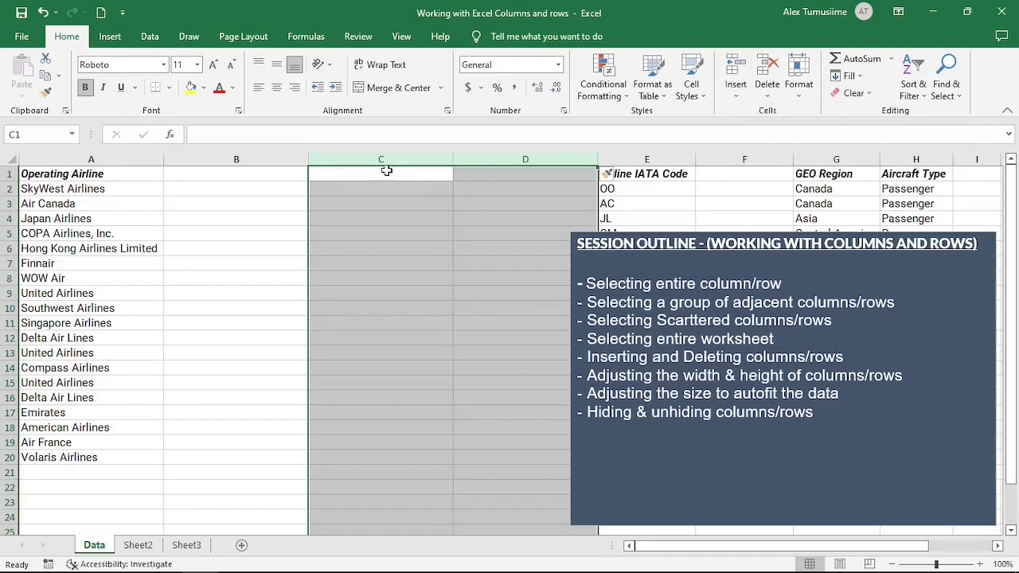
Delete the blank column B next to the Operating Airline column.
left_click(258, 164)
right_click(259, 164)
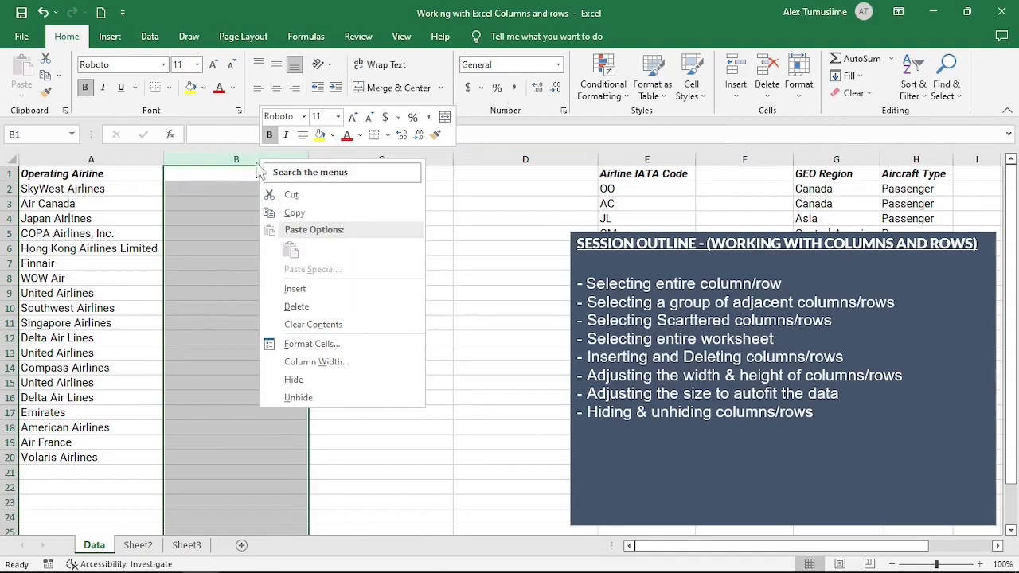
left_click(235, 159)
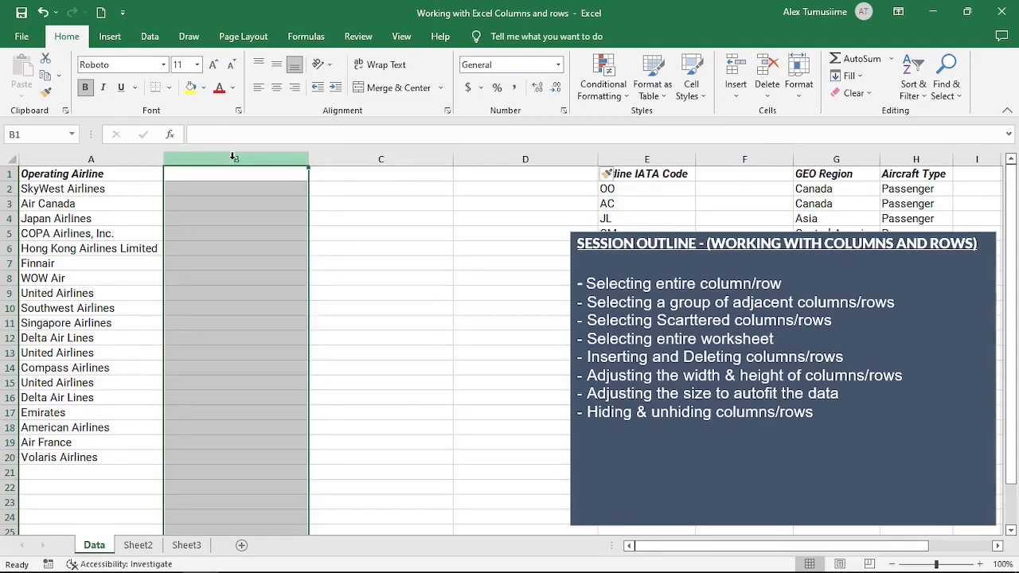
right_click(234, 159)
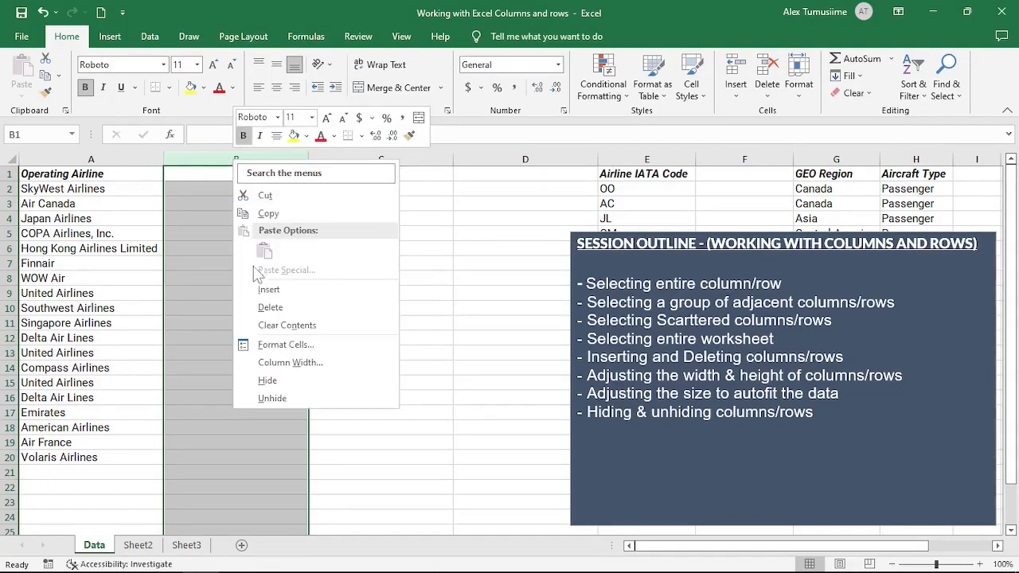
left_click(271, 308)
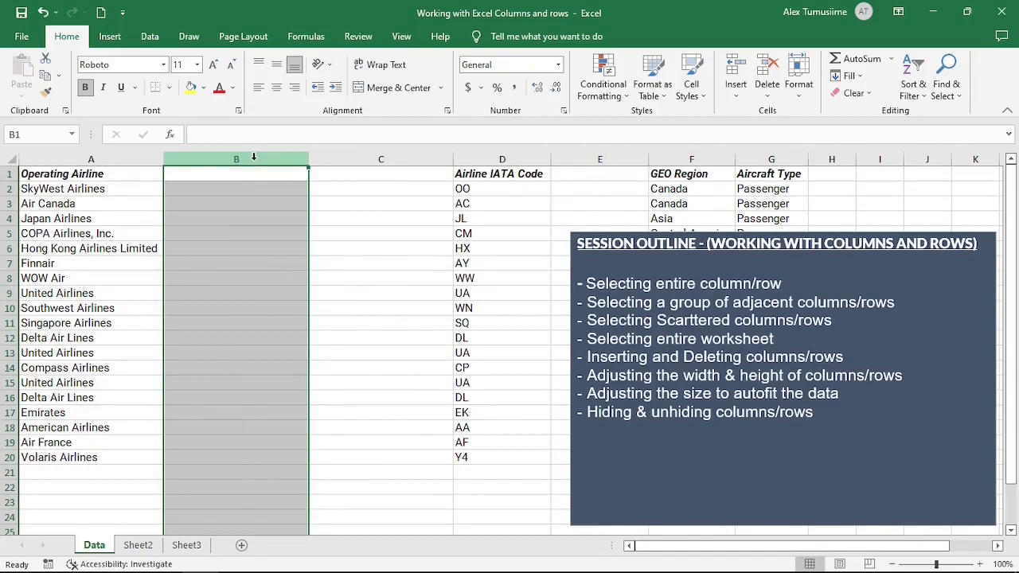
Delete one more blank sheet column at B, beside the Operating Airline column.
left_click(769, 99)
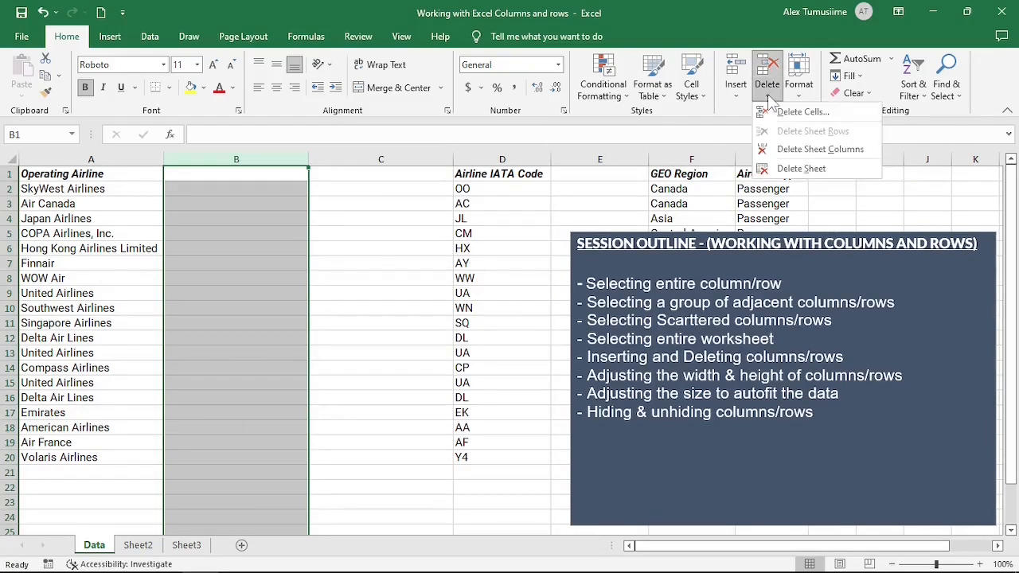
left_click(803, 152)
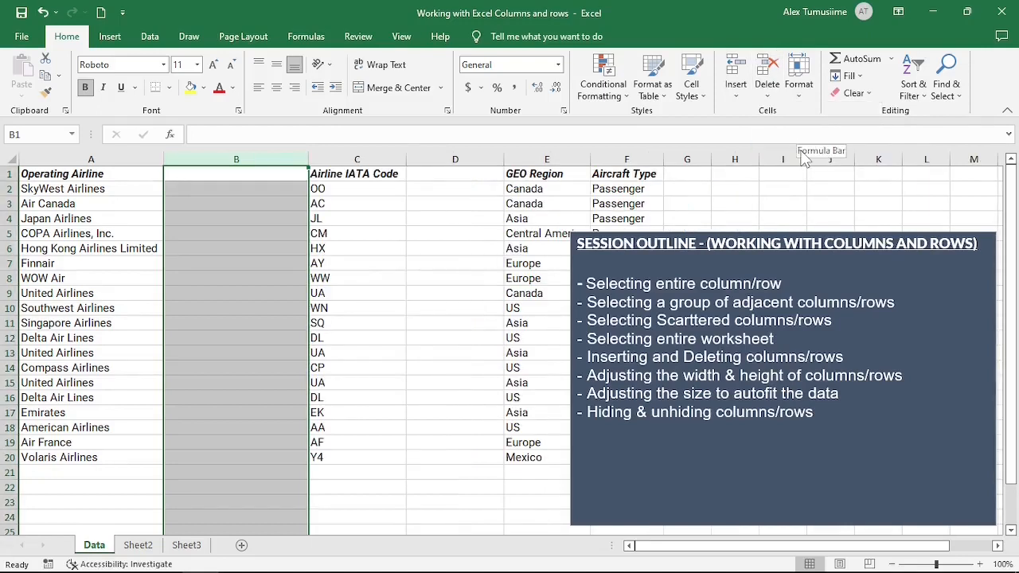
left_click(422, 233)
Delete the non-adjacent blank columns B and D together, and clear the column selection.
left_click(219, 158)
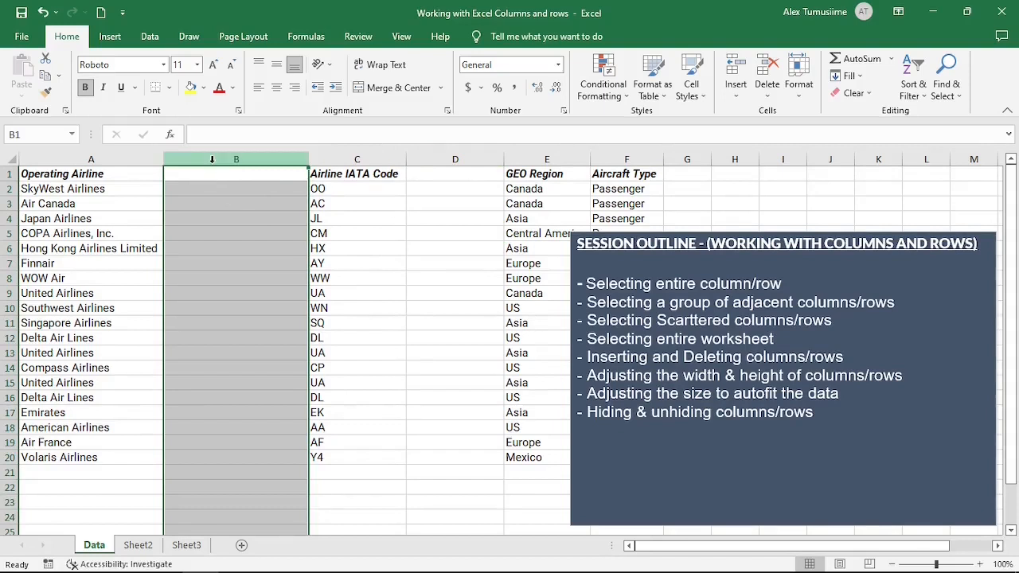
left_click(442, 155, "ctrl")
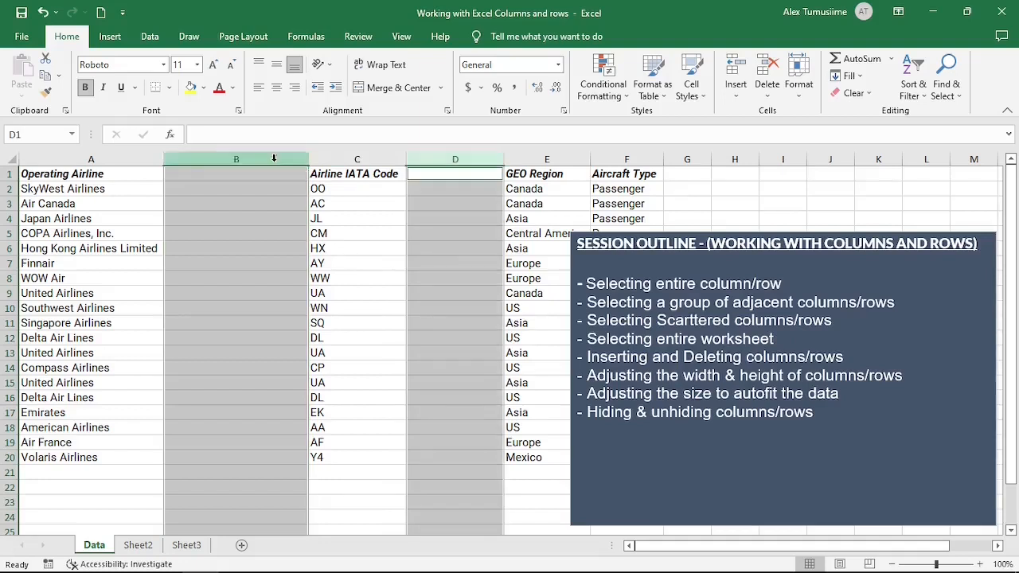
right_click(434, 157)
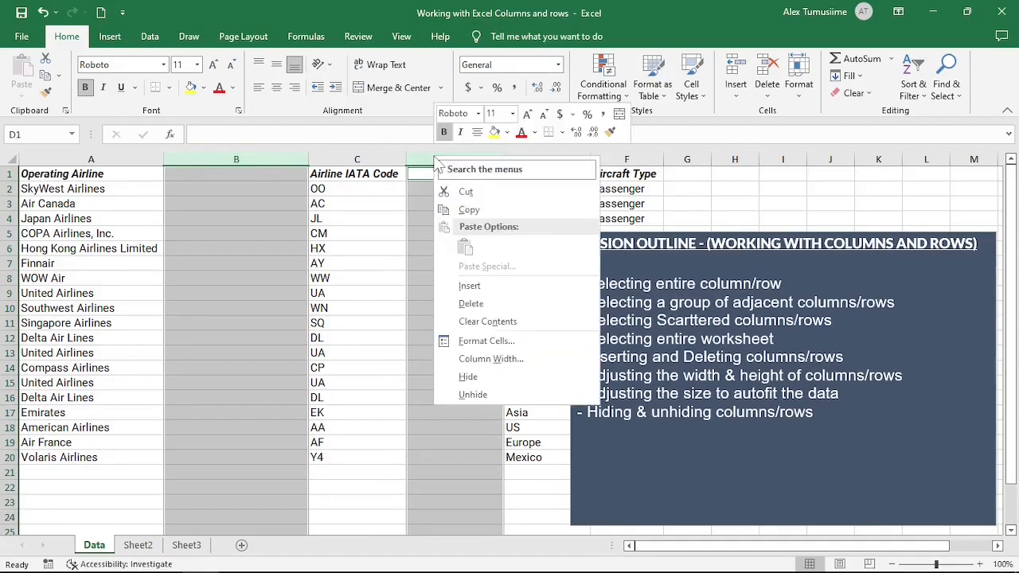
left_click(482, 303)
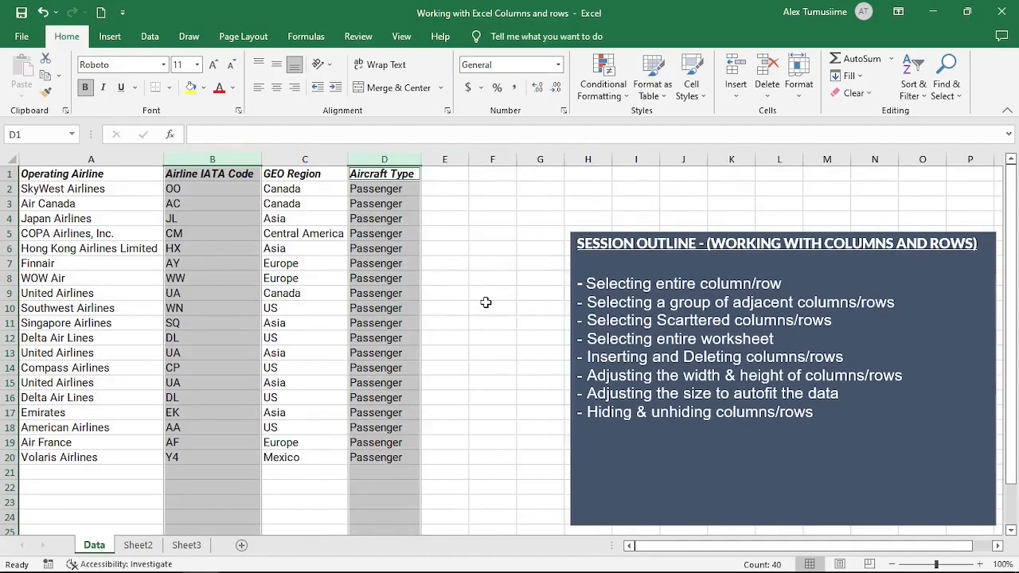
left_click(239, 205)
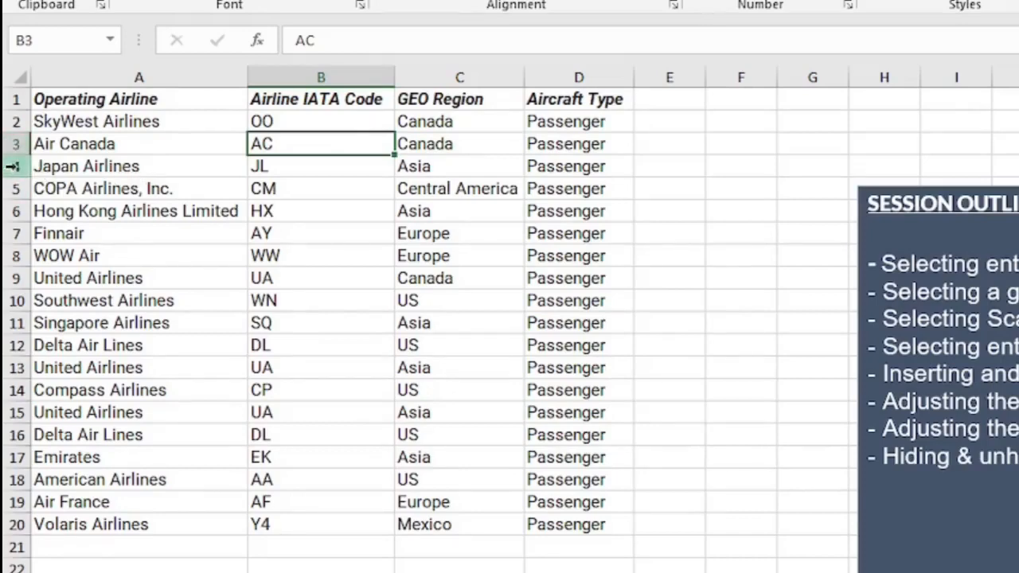
Insert a blank row above the Japan Airlines row at row 4.
left_click(13, 165)
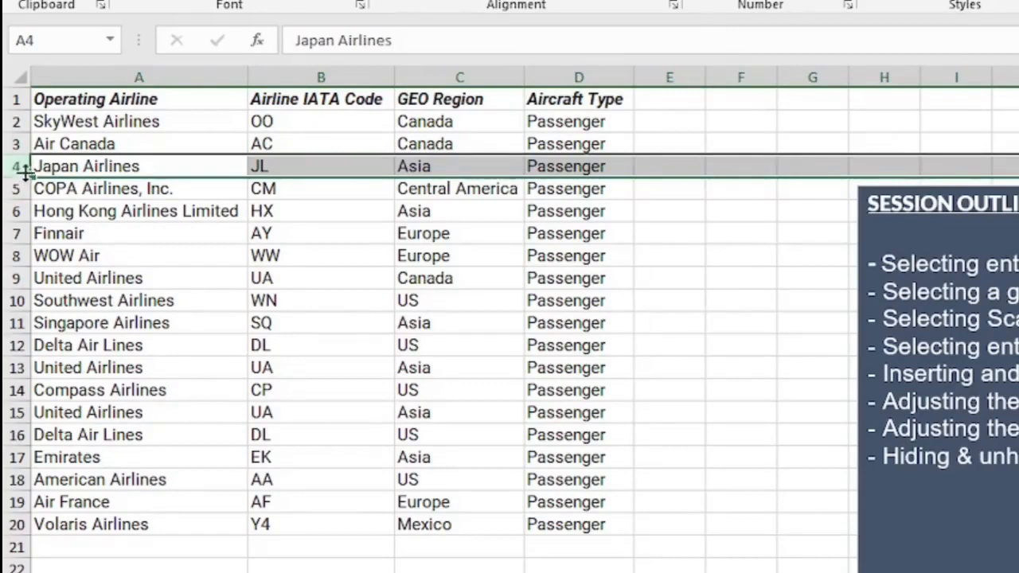
right_click(13, 166)
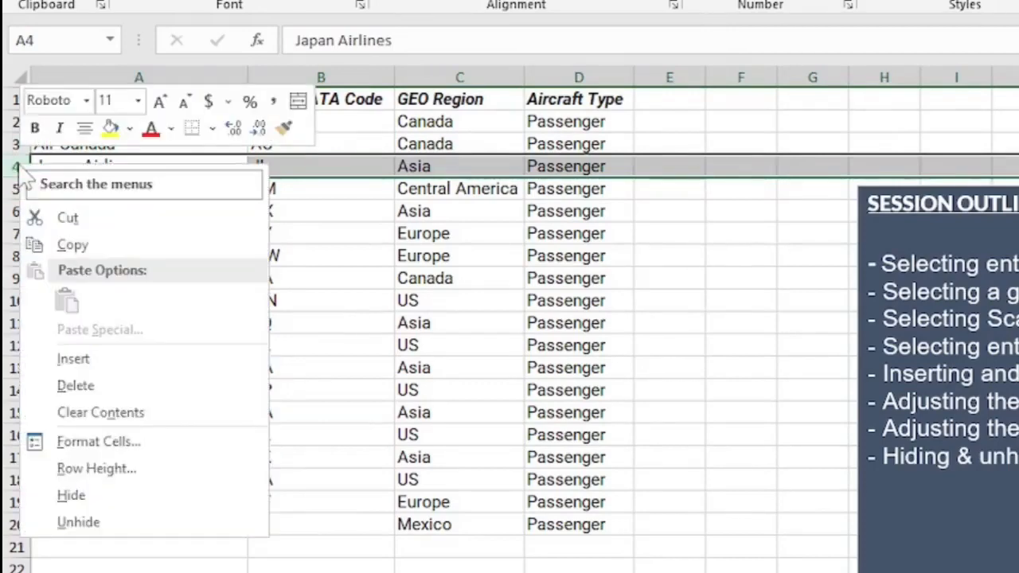
left_click(96, 357)
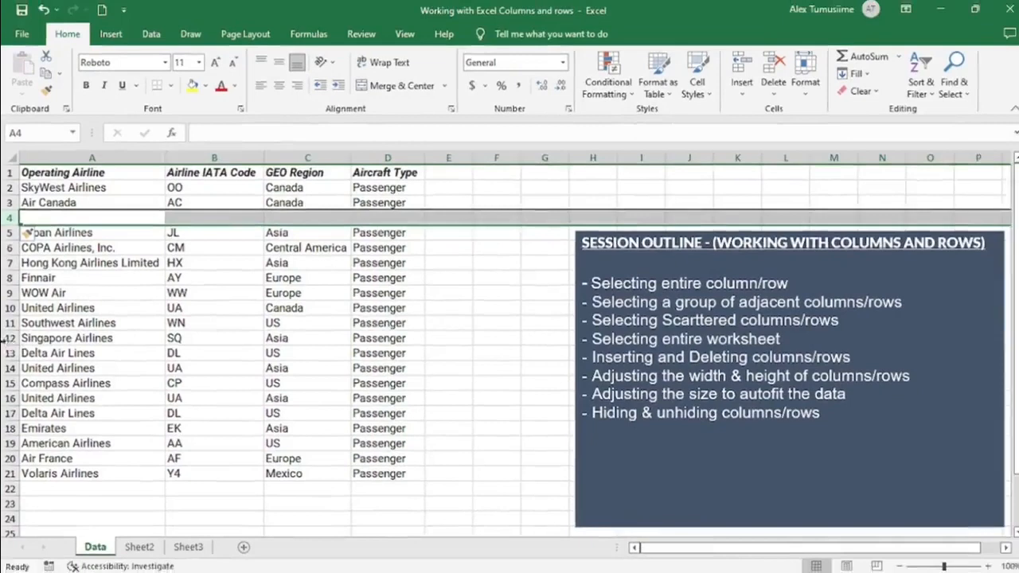
Insert a blank sheet row above the Singapore Airlines row at row 12.
left_click(5, 337)
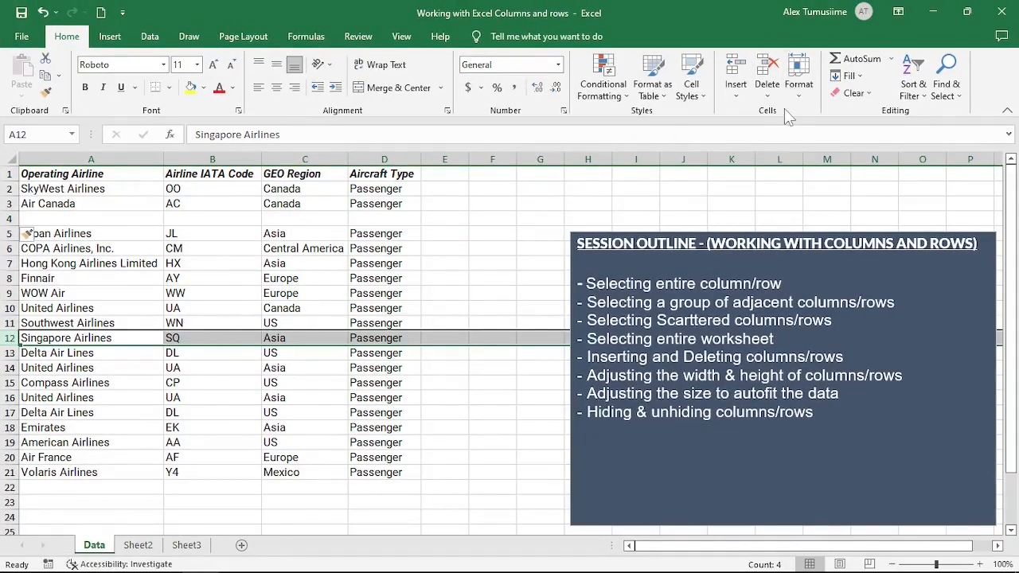
left_click(737, 99)
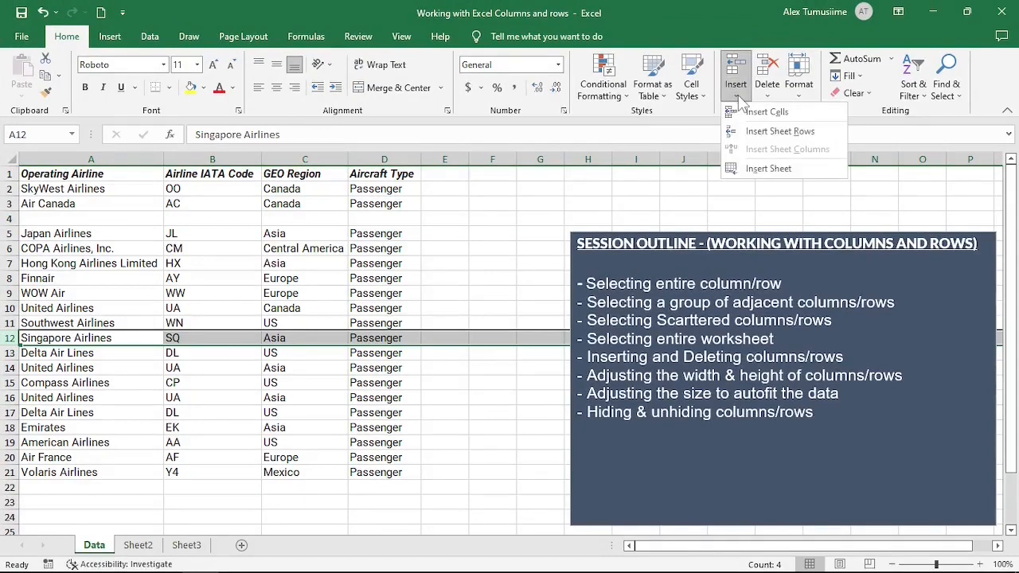
left_click(780, 131)
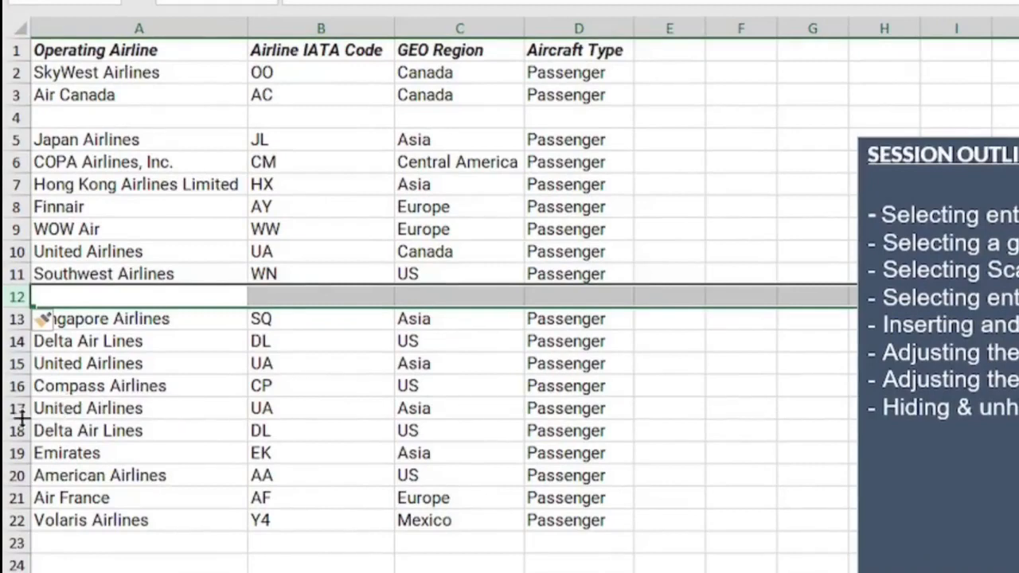
Insert three blank rows at once above the United Airlines row at row 17, and clear the row selection.
left_click_drag(16, 409, 21, 451)
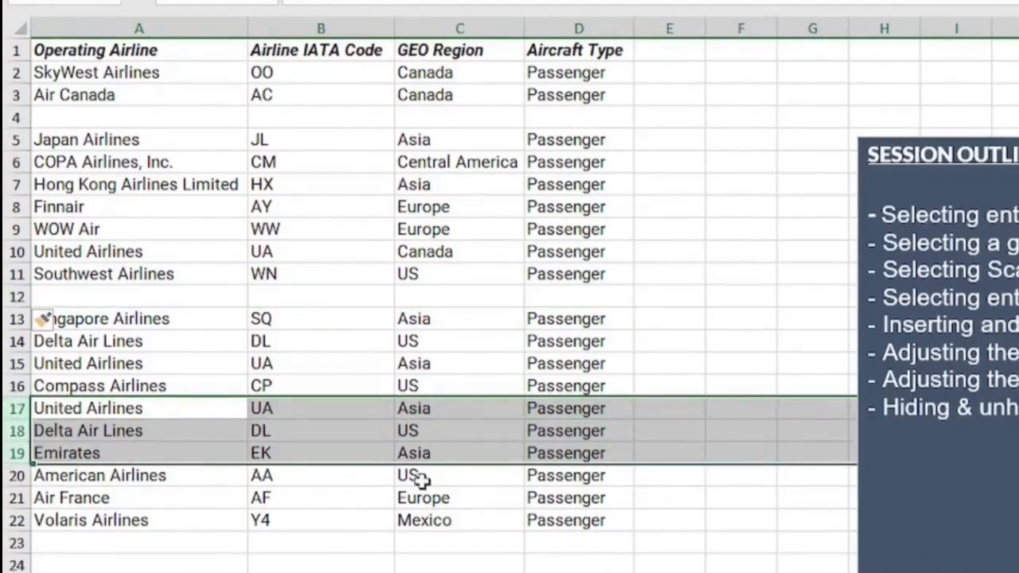
right_click(27, 437)
left_click(94, 251)
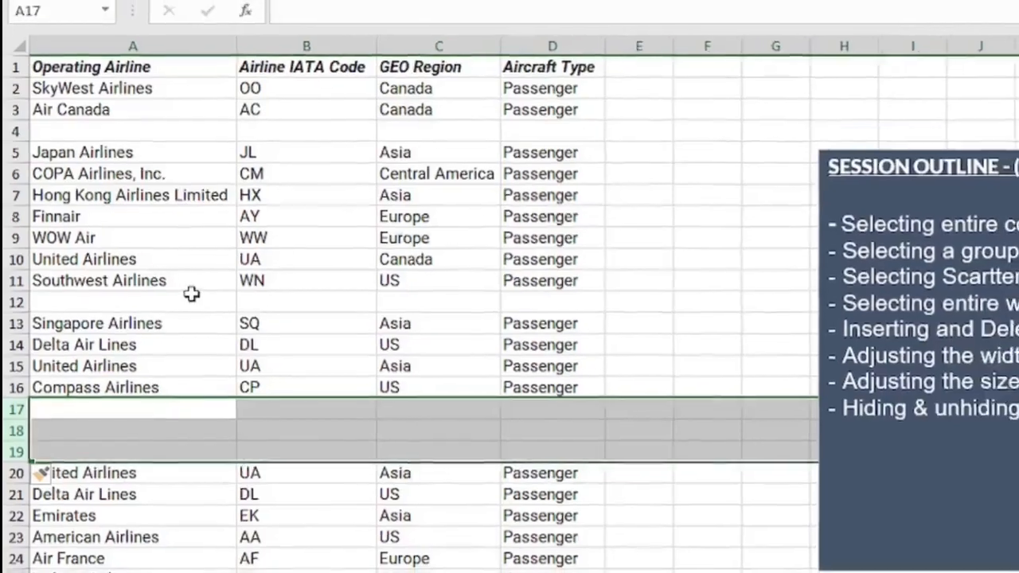
left_click(198, 296)
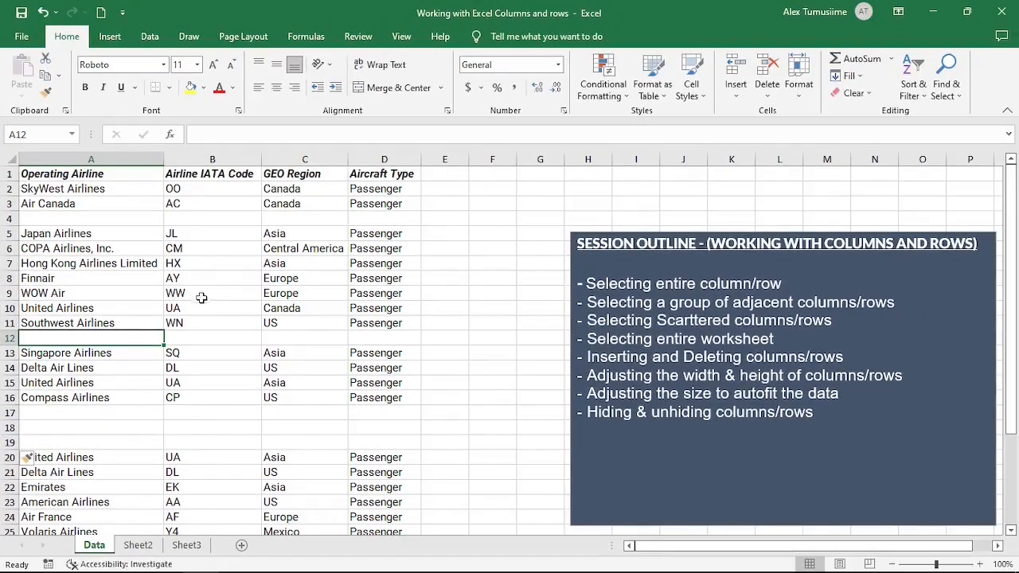
Delete the blank row 4 above Japan Airlines.
left_click(9, 219)
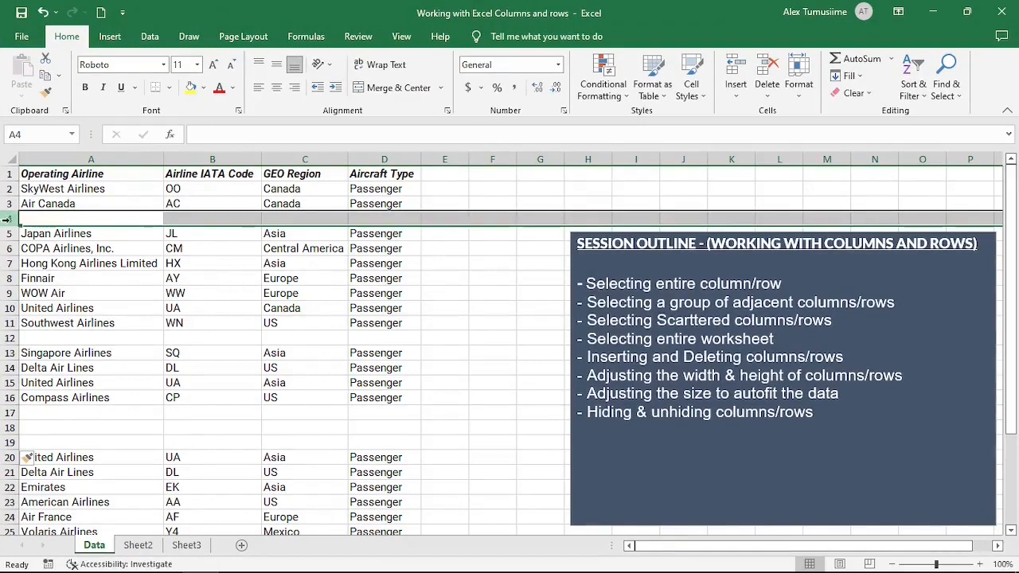
right_click(8, 219)
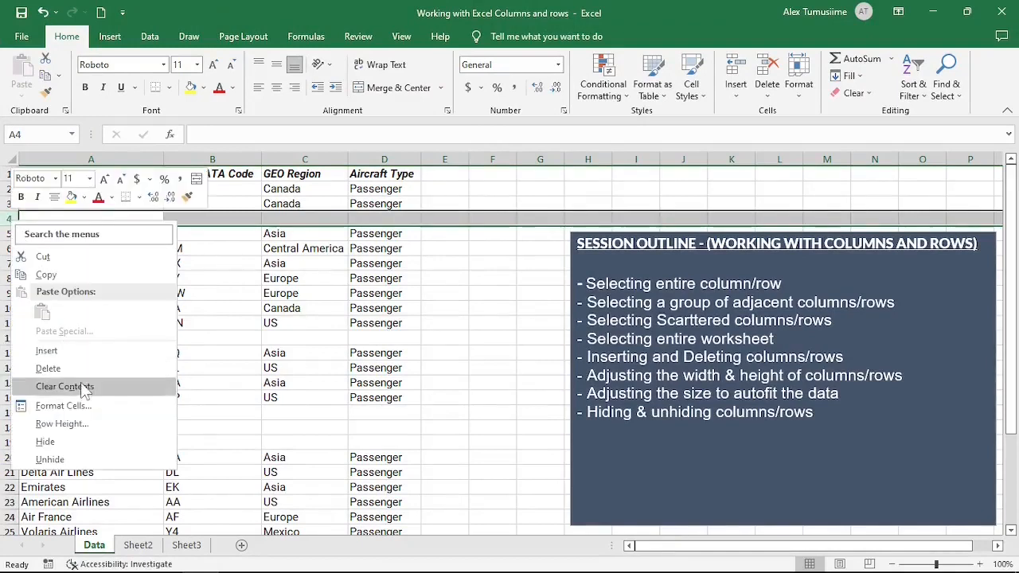
left_click(48, 369)
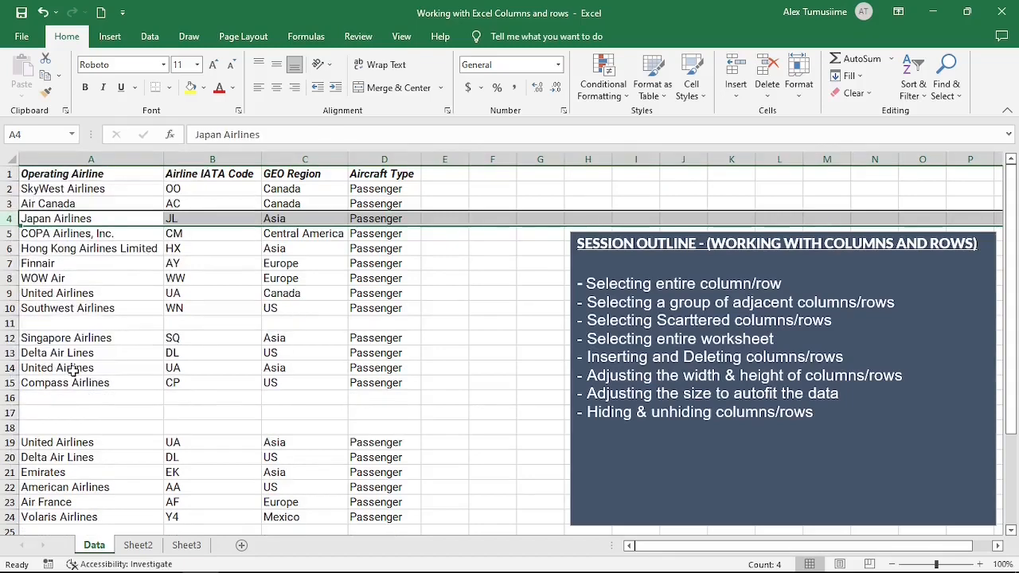
Delete the blank sheet row 11 above Singapore Airlines.
left_click(8, 321)
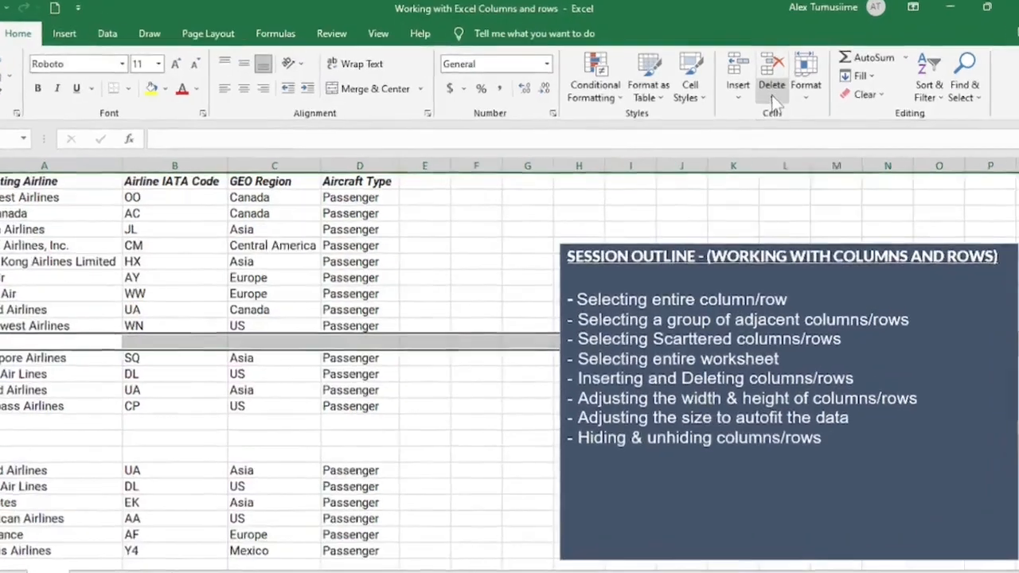
left_click(767, 96)
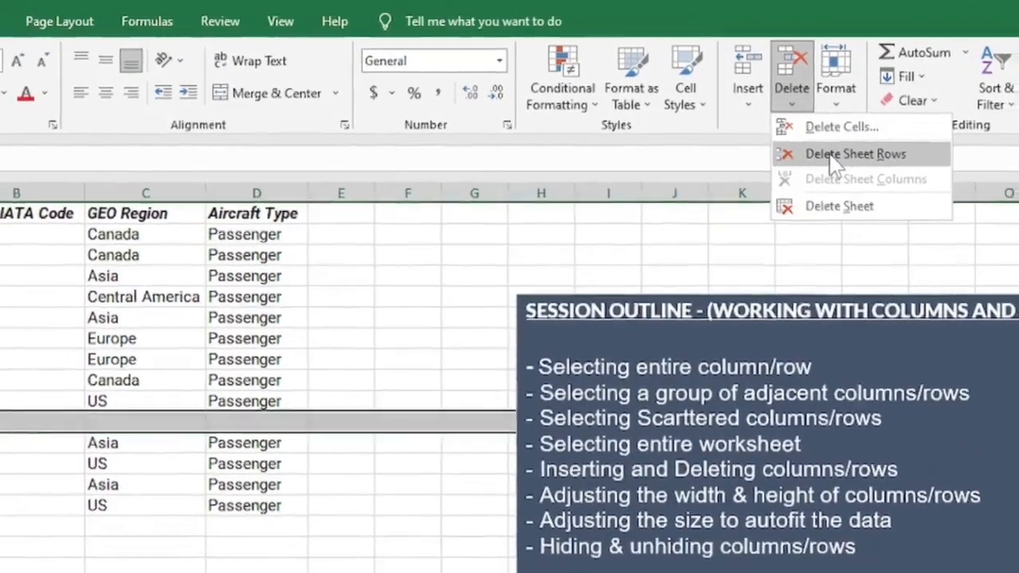
left_click(844, 163)
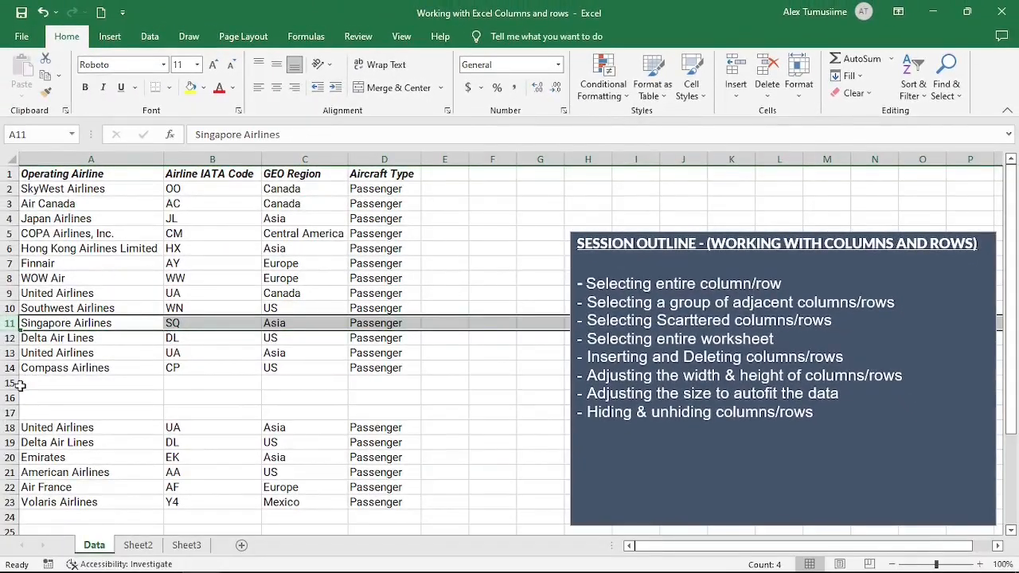
Delete the three adjacent blank rows 15 to 17 below Compass Airlines, and clear the row selection.
left_click_drag(4, 383, 8, 412)
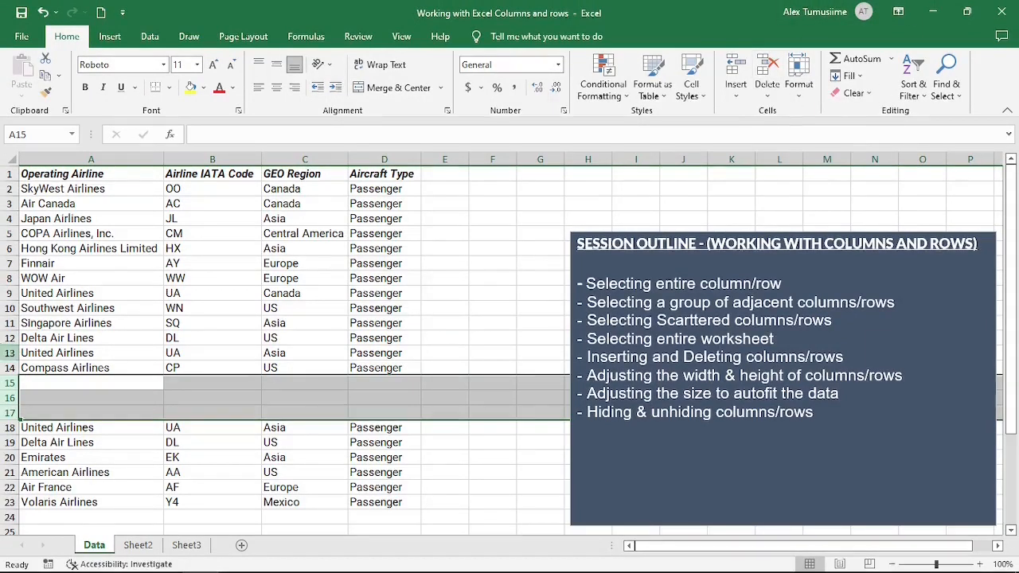
right_click(6, 398)
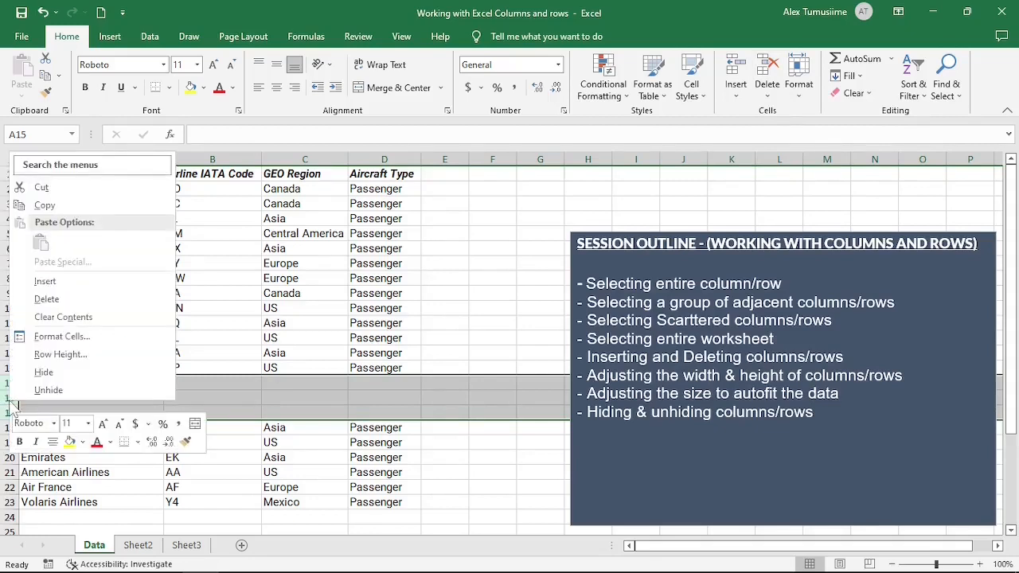
left_click(59, 301)
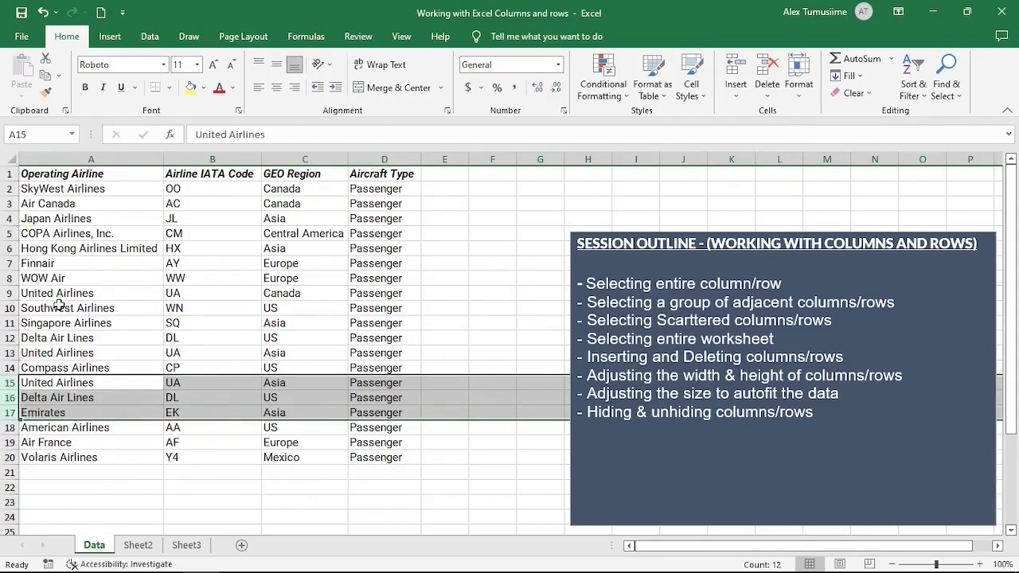
left_click(104, 321)
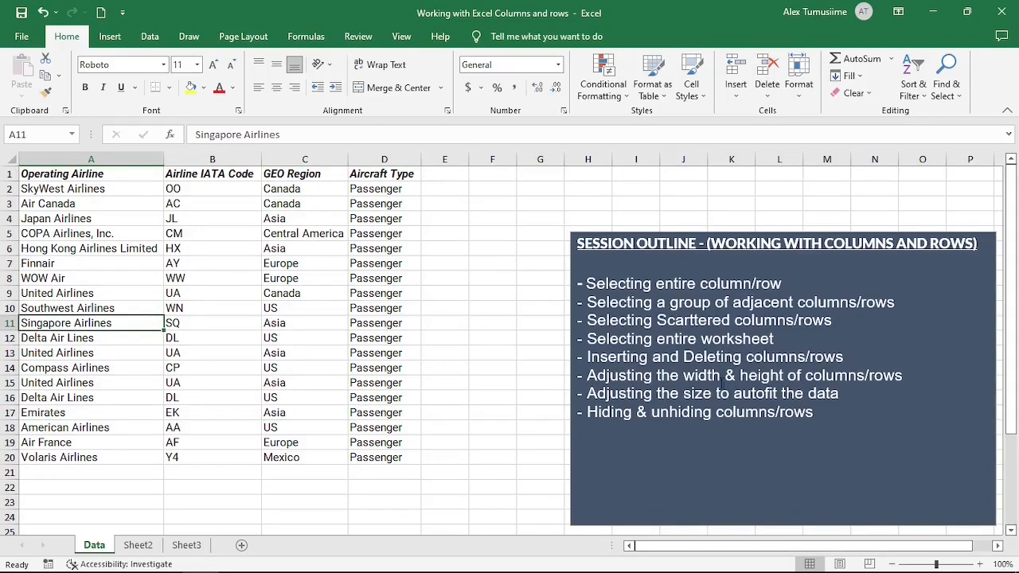
left_click(684, 376)
left_click_drag(683, 376, 720, 394)
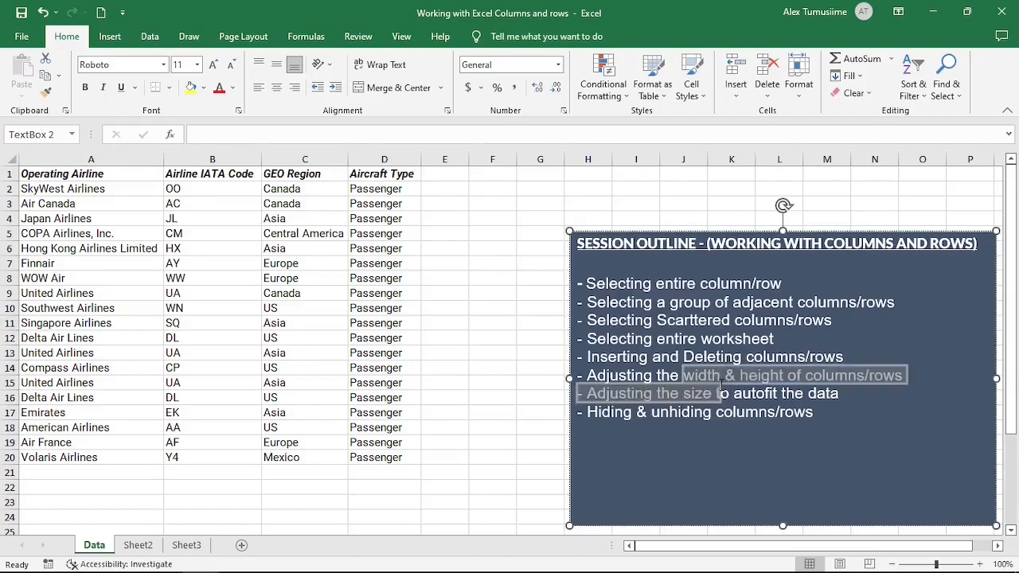
left_click(713, 376)
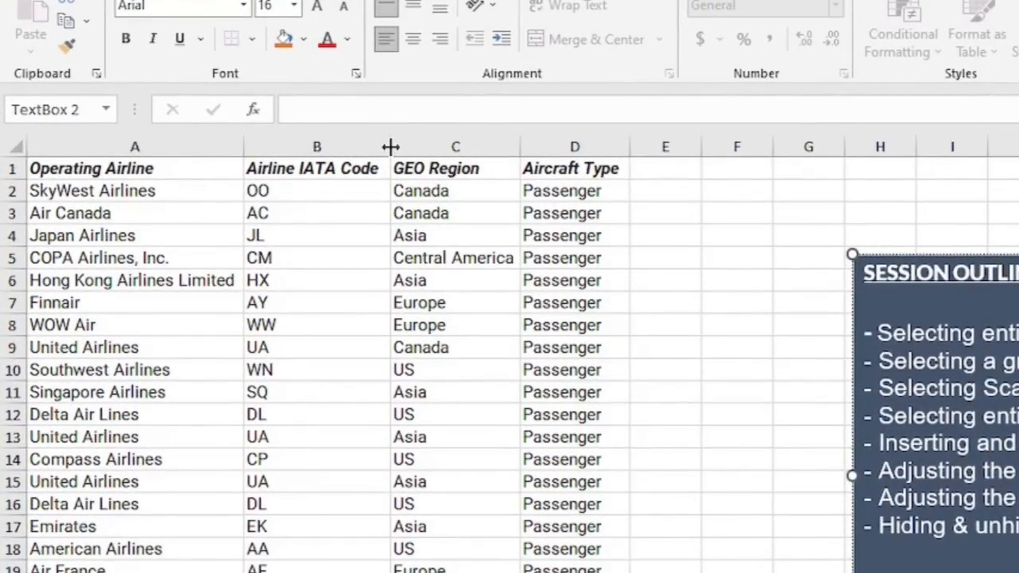
Widen the Airline IATA Code column by hand, and narrow it back to roughly the length of its heading.
left_click_drag(390, 147, 491, 147)
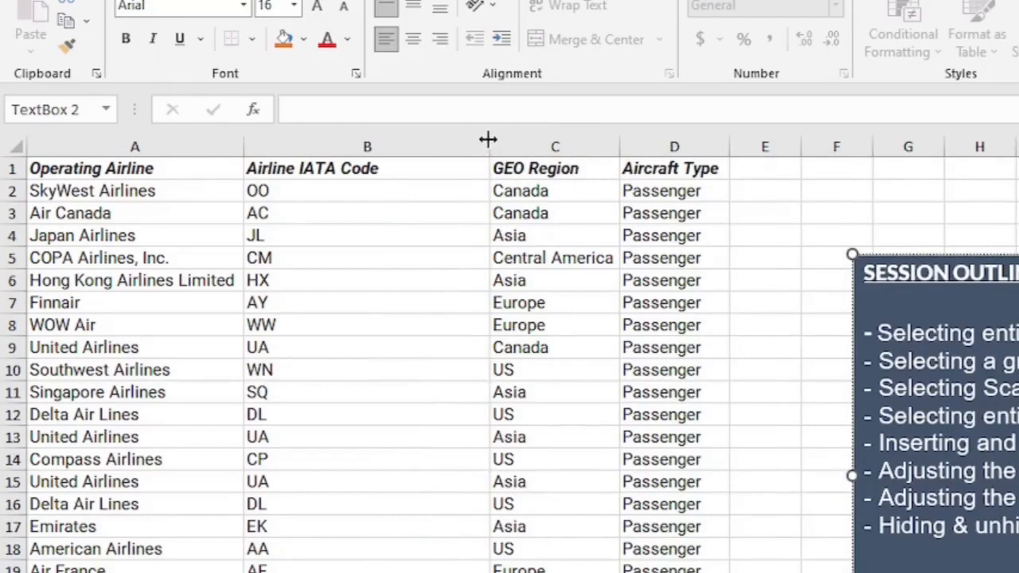
left_click_drag(491, 142, 395, 146)
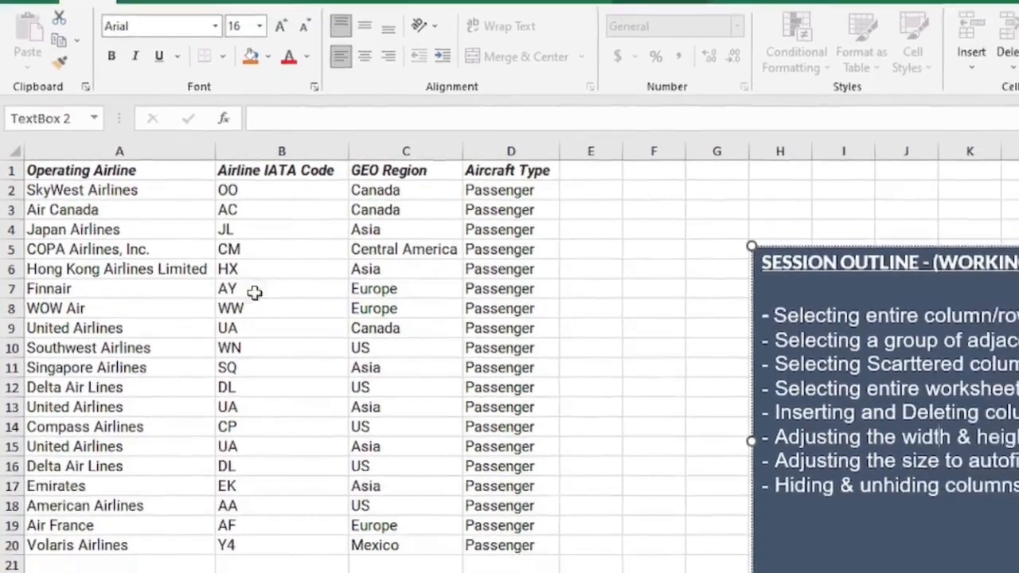
Set the Airline IATA Code column to an exact width of 35.
left_click(285, 257)
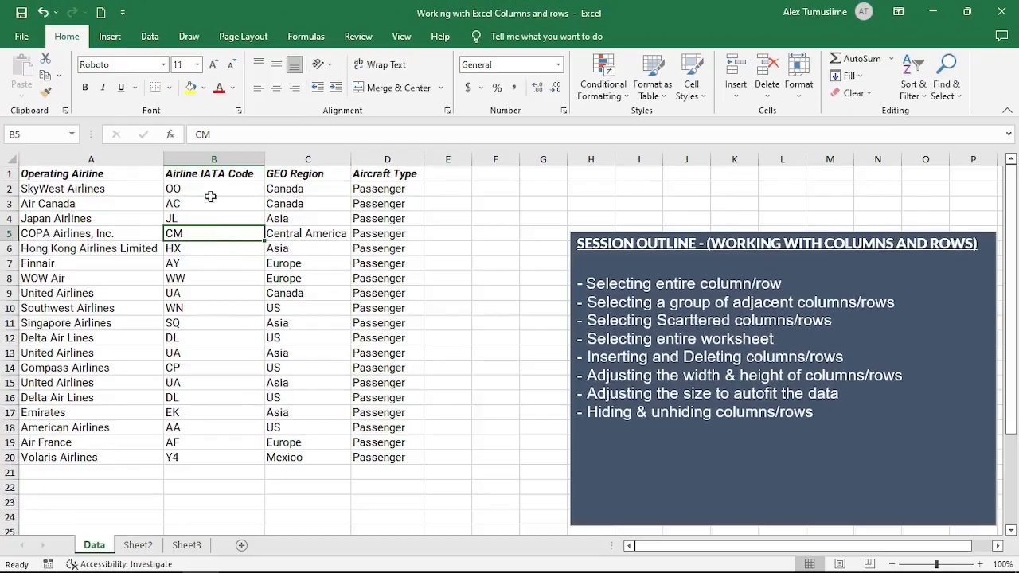
left_click(800, 94)
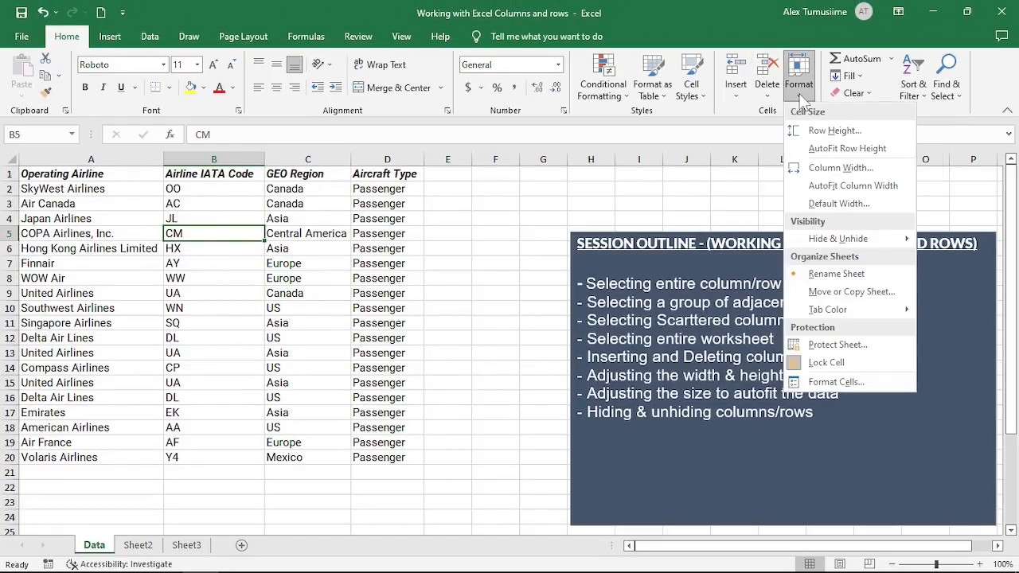
left_click(828, 168)
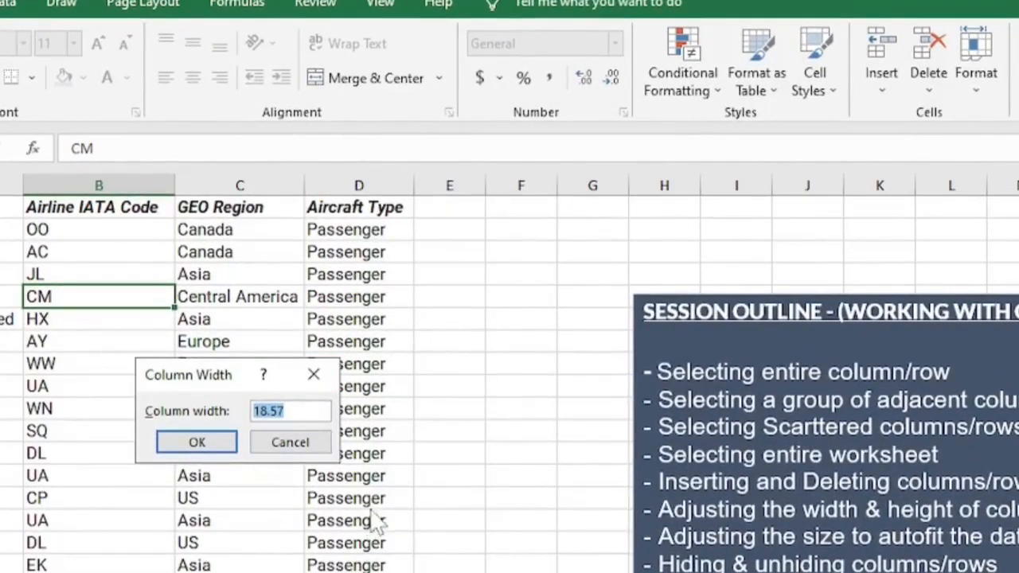
type("3")
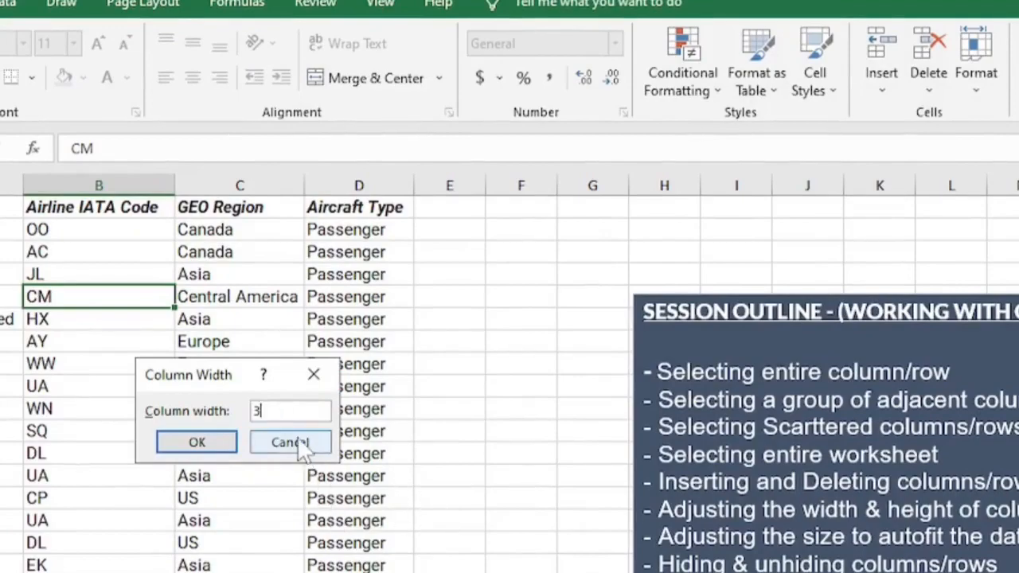
type("5")
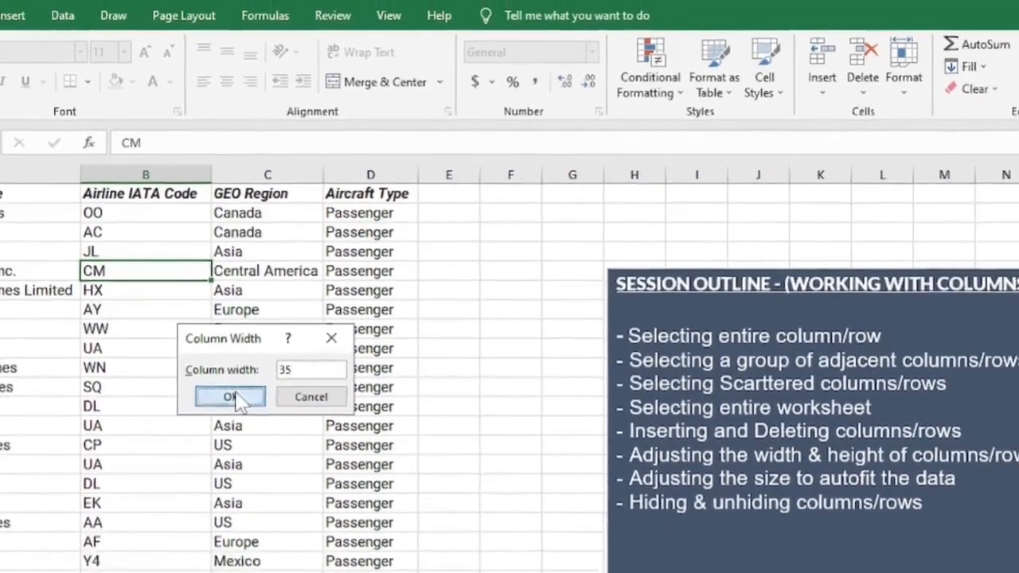
left_click(197, 442)
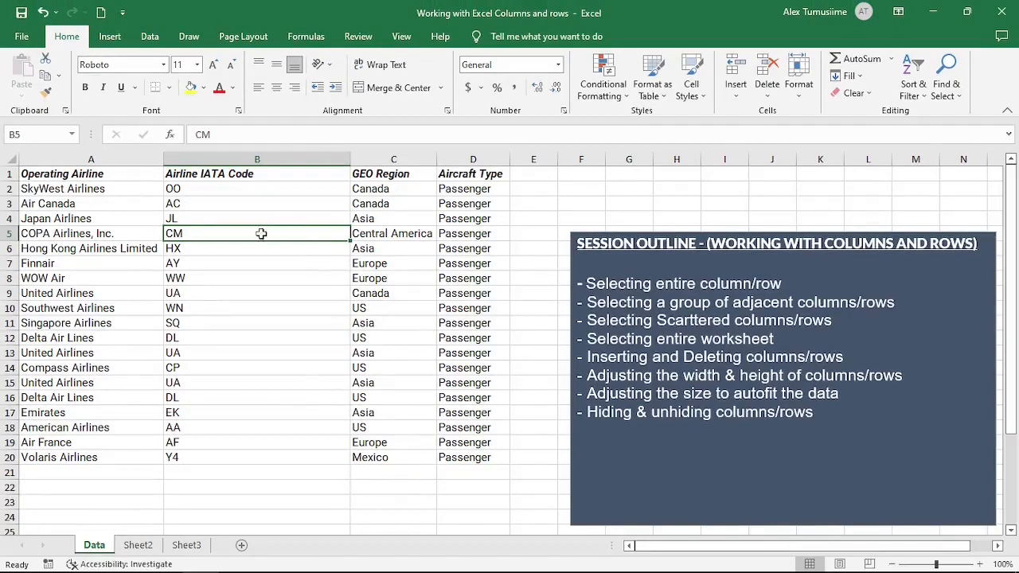
Set the Airline IATA Code column's width to 25.
left_click(799, 88)
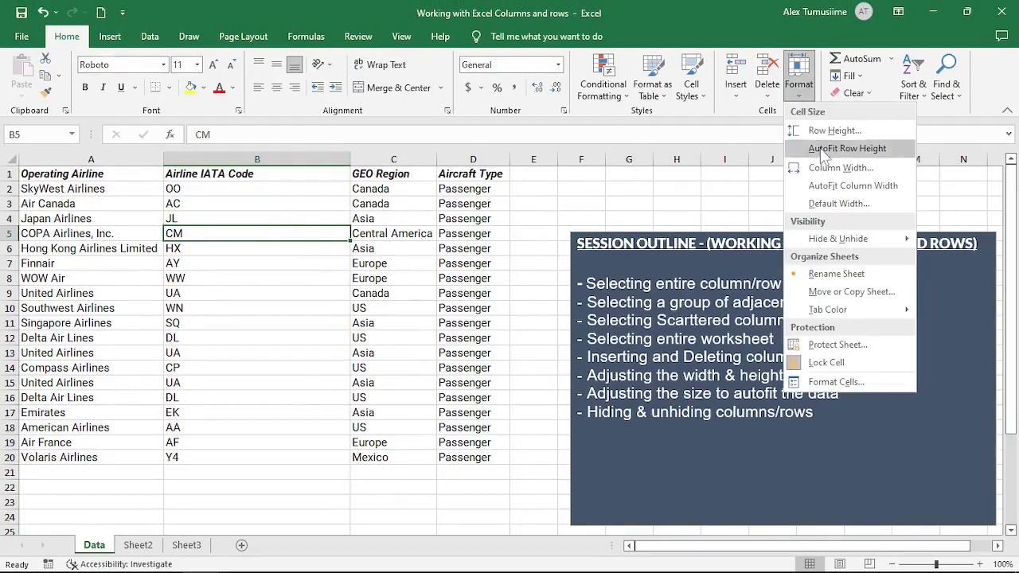
left_click(840, 168)
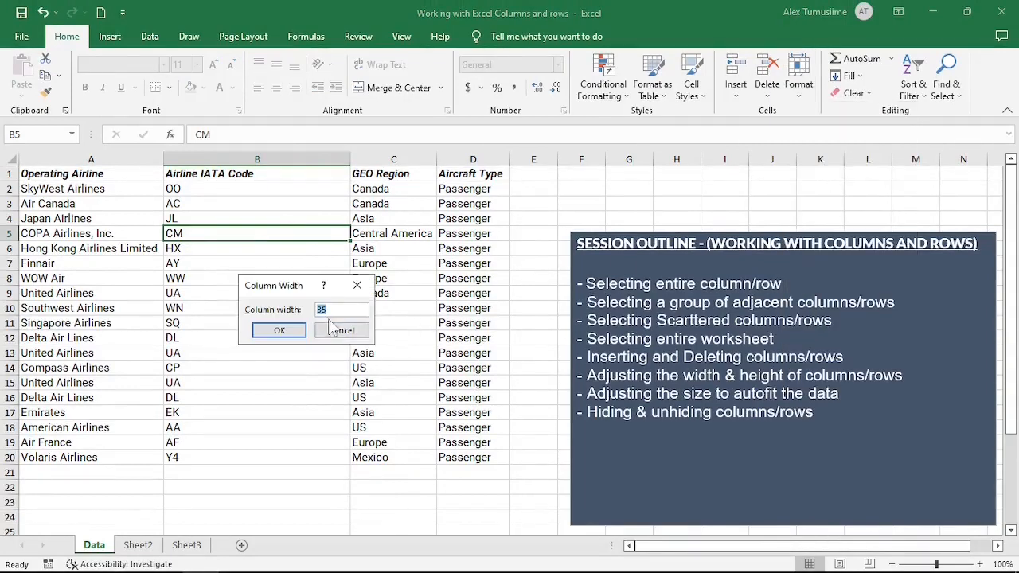
type("25")
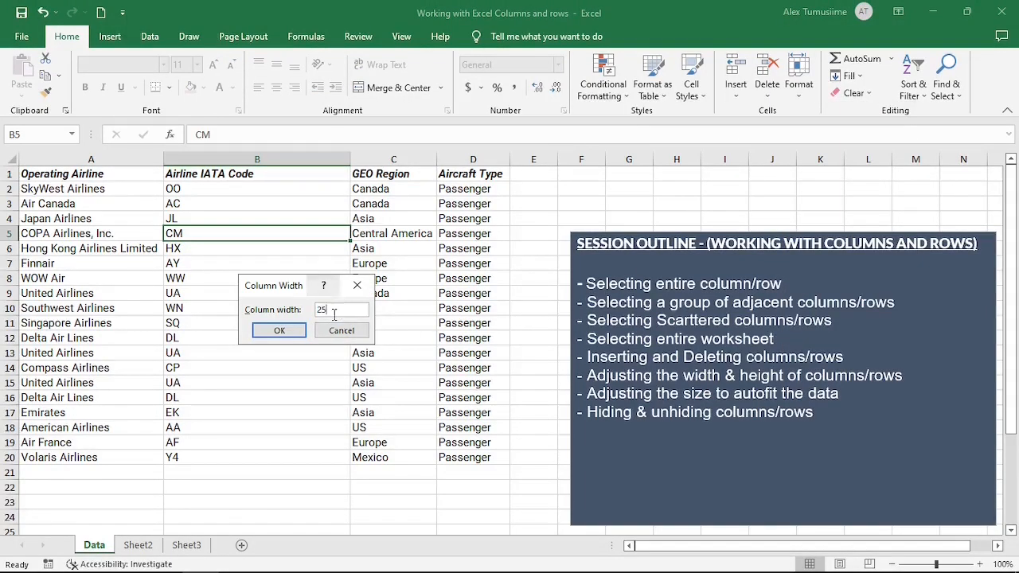
left_click(280, 331)
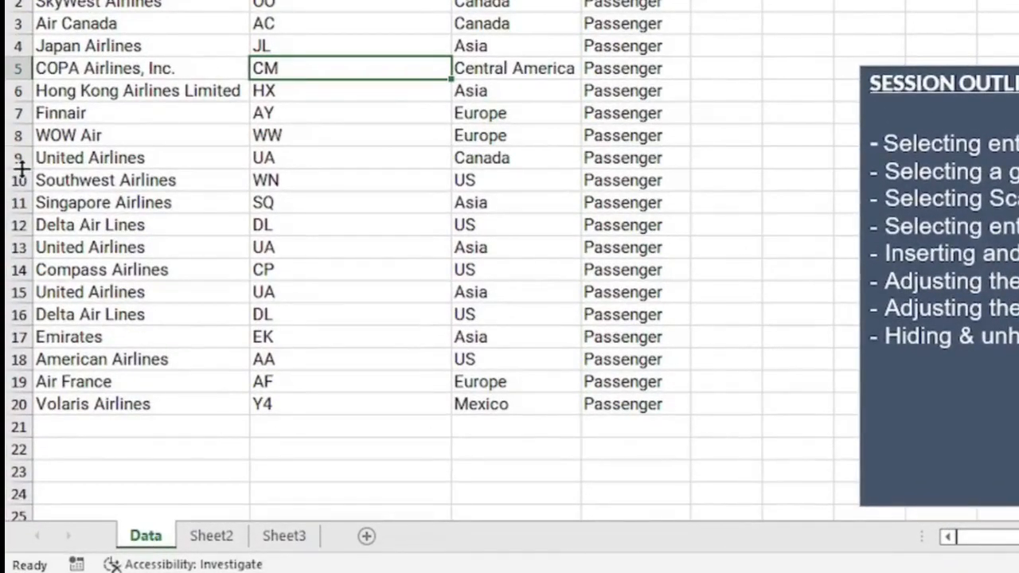
Make row 9, the United Airlines row below WOW Air, several times taller by hand.
left_click_drag(21, 167, 17, 268)
scroll(74, 350, "down", 2)
Set the height of the Emirates row, row 17, to exactly 40.
left_click(97, 302)
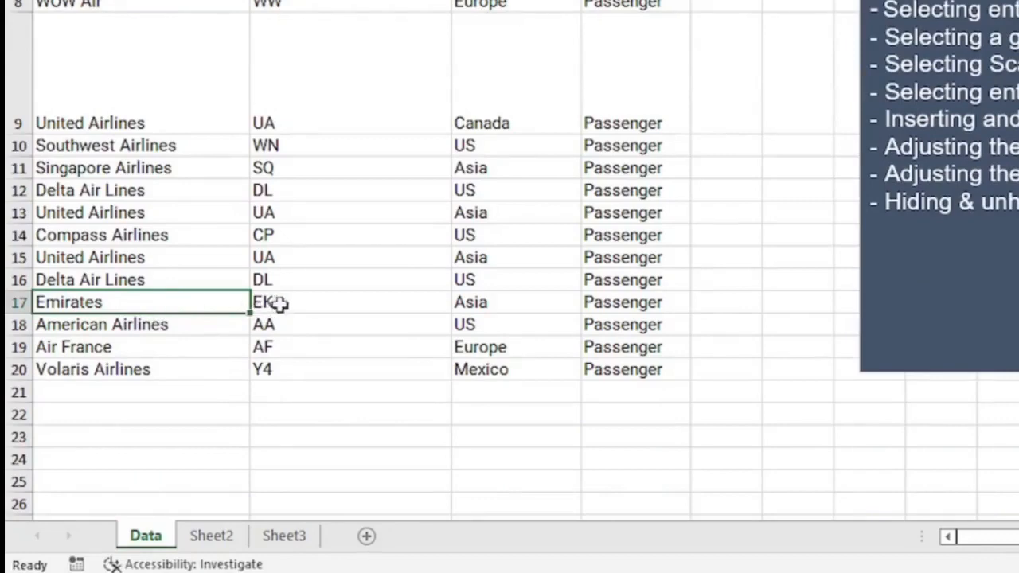
left_click(275, 304)
left_click(476, 301)
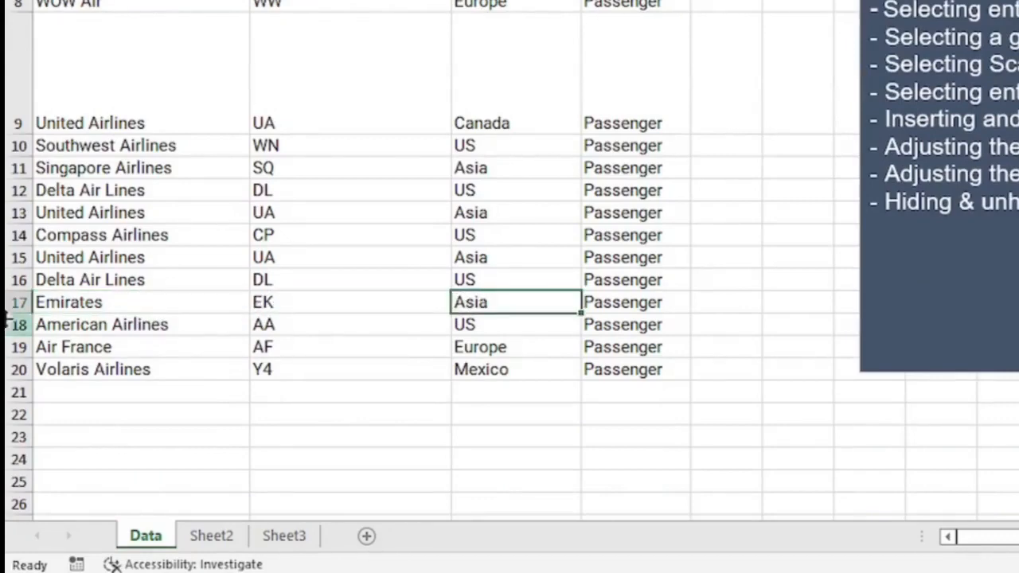
left_click(17, 303)
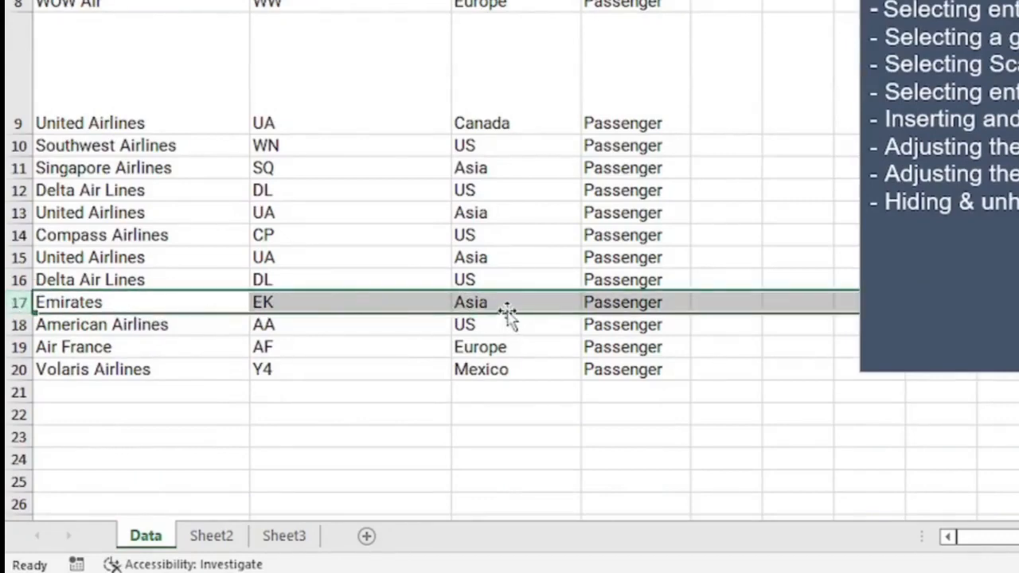
left_click(344, 304)
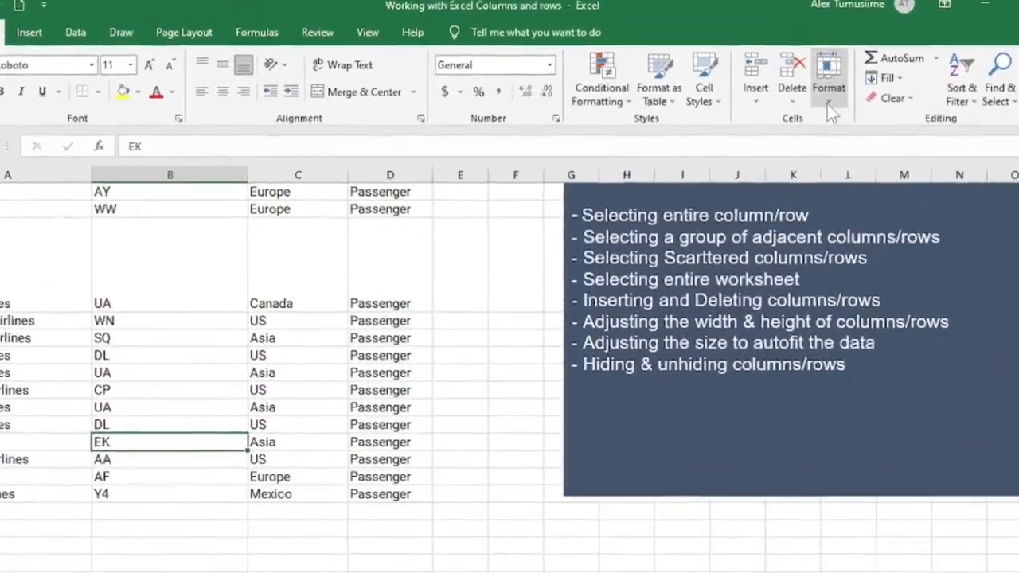
left_click(827, 104)
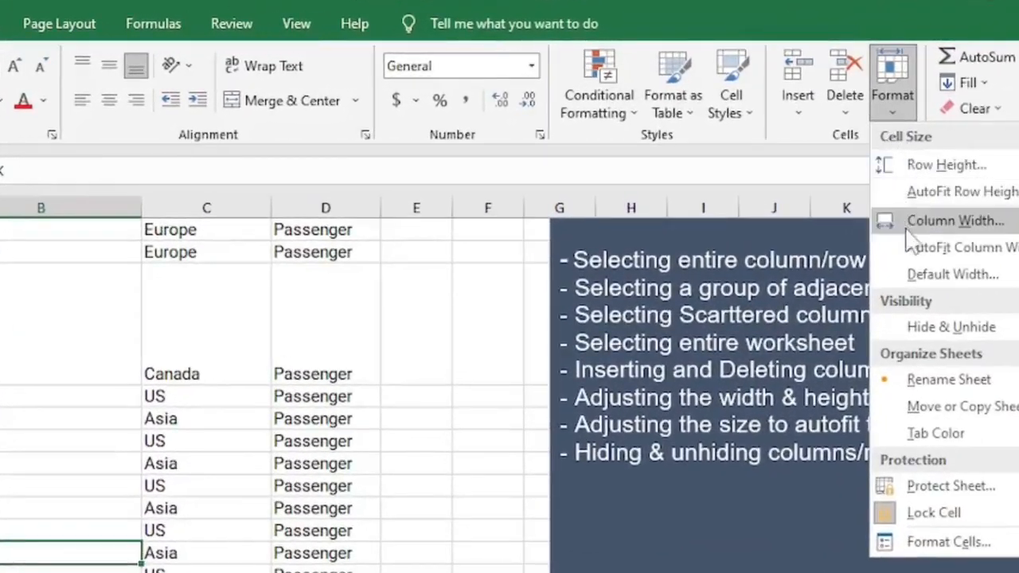
left_click(943, 165)
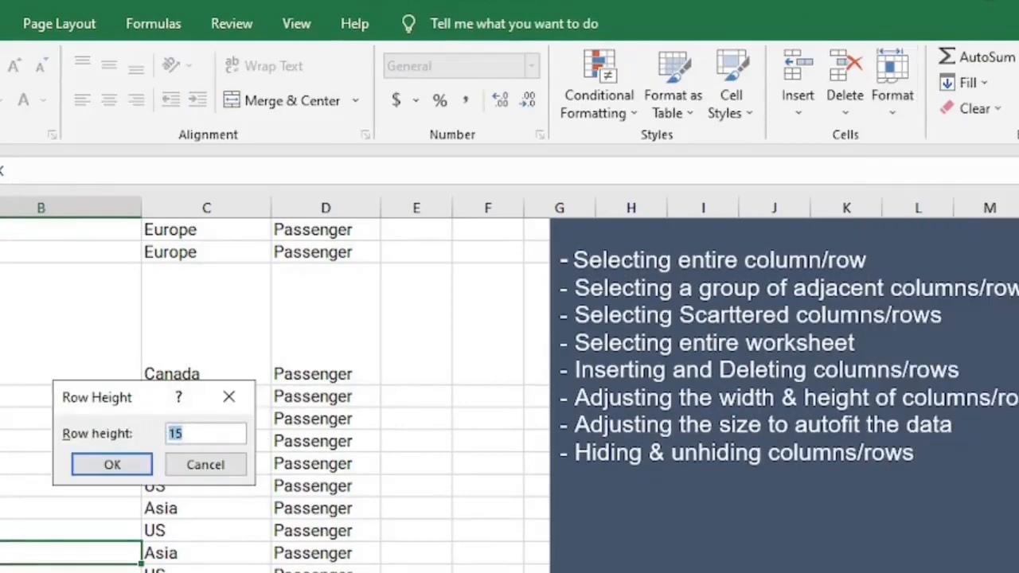
type("40")
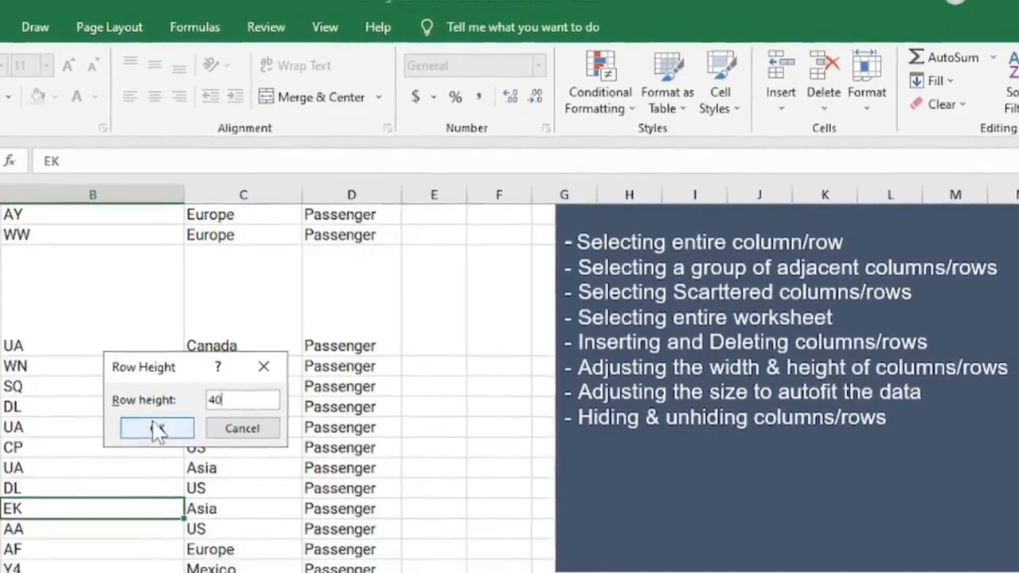
left_click(112, 465)
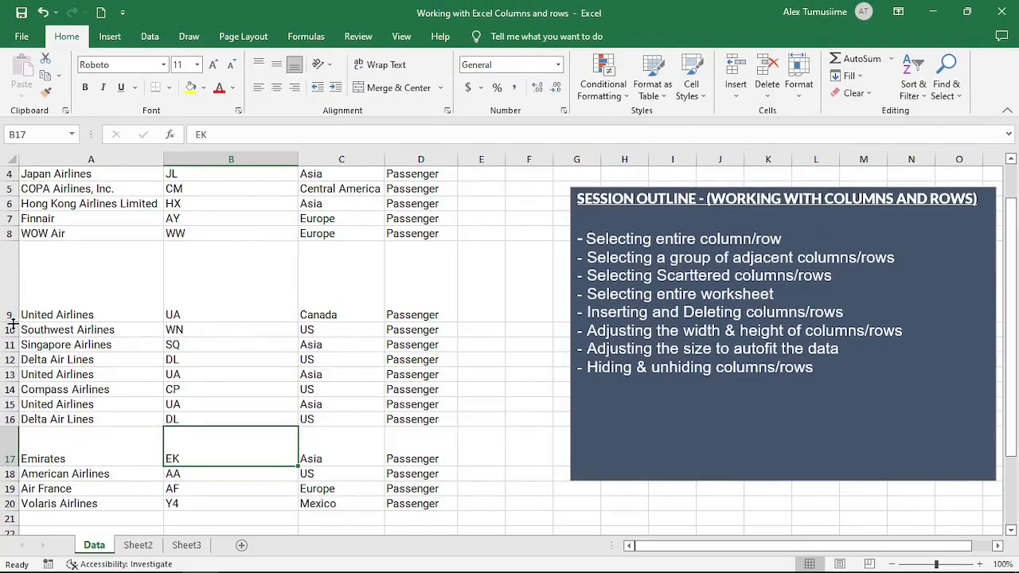
Shorten row 9 slightly by hand, and check the Emirates row's height setting without changing it.
left_click_drag(11, 308, 12, 289)
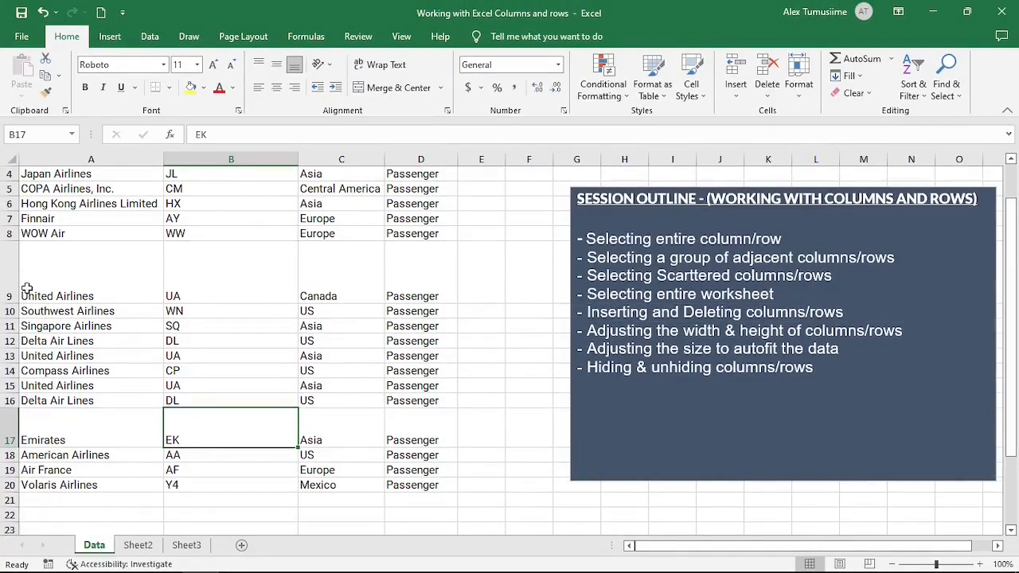
left_click(799, 94)
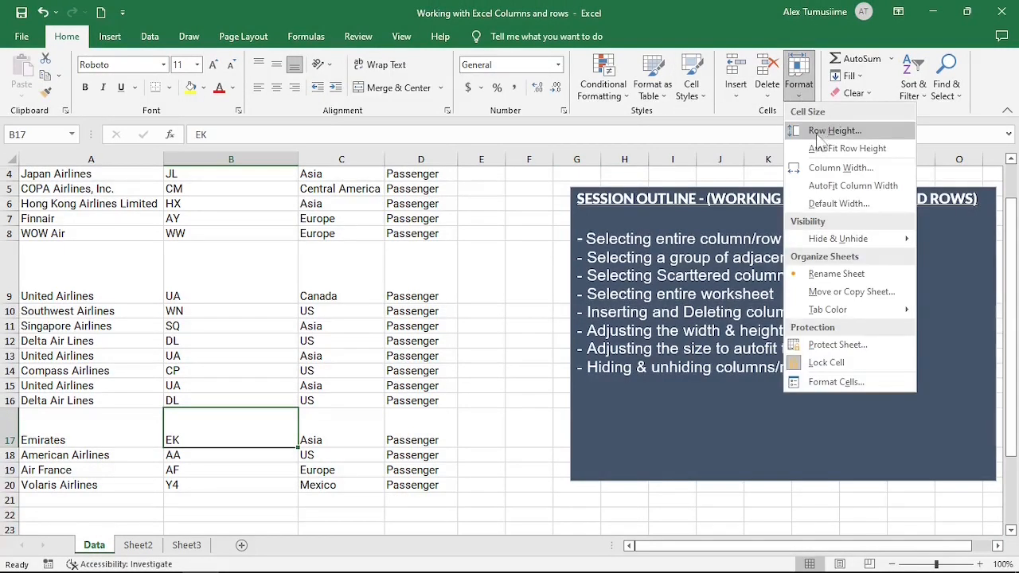
left_click(821, 131)
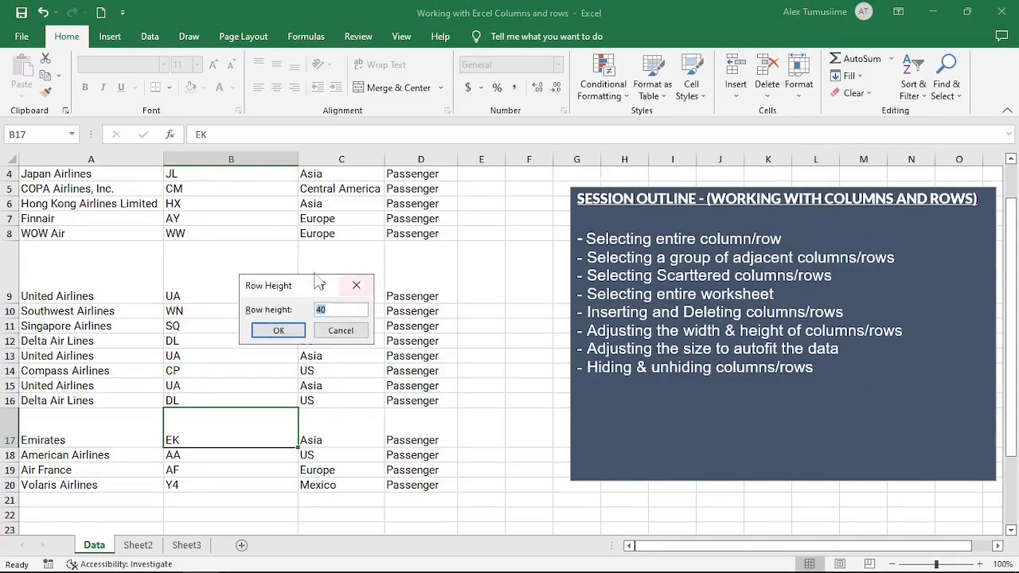
left_click(340, 330)
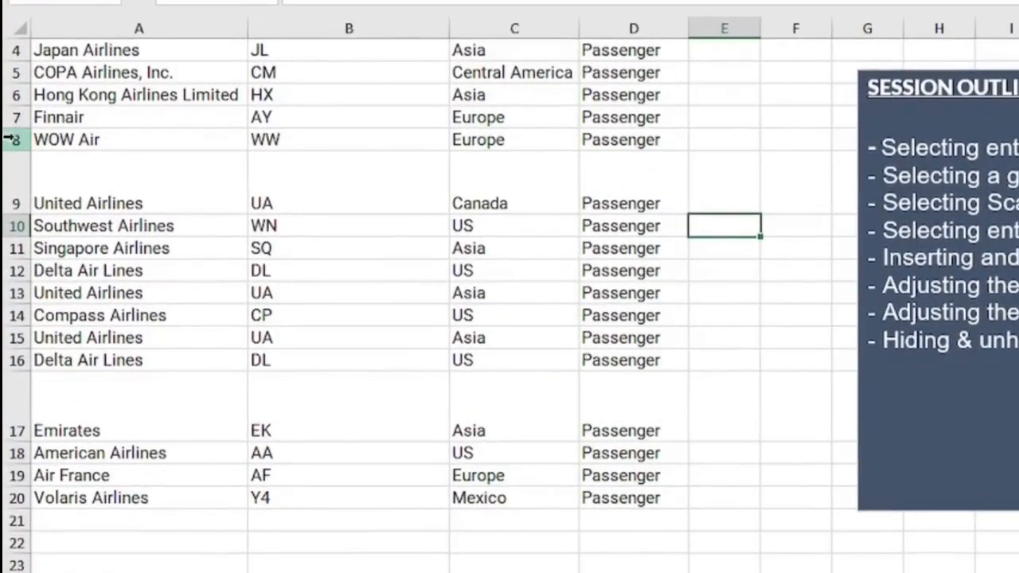
Autofit the height of rows 8 to 18, from WOW Air to American Airlines, to their contents.
left_click_drag(12, 147, 4, 457)
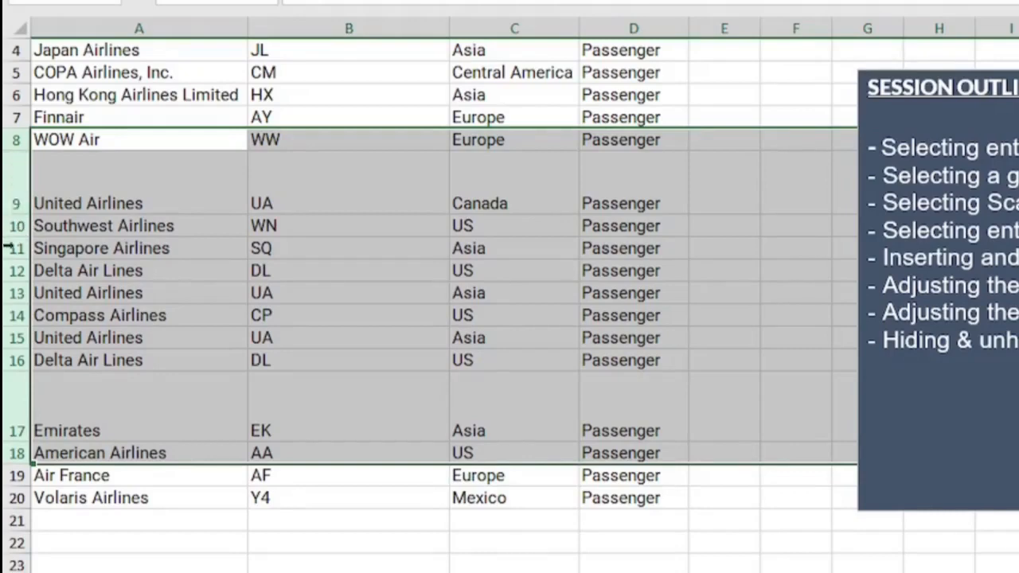
double_click(18, 319)
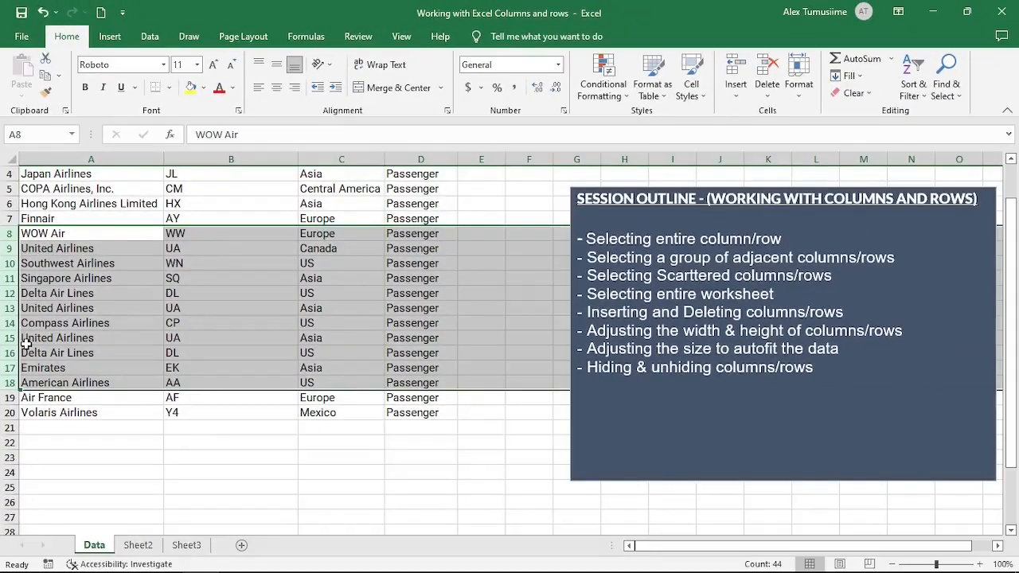
Widen columns C, D and A by hand so that each is wider than its contents.
left_click_drag(388, 159, 436, 149)
left_click_drag(510, 159, 540, 154)
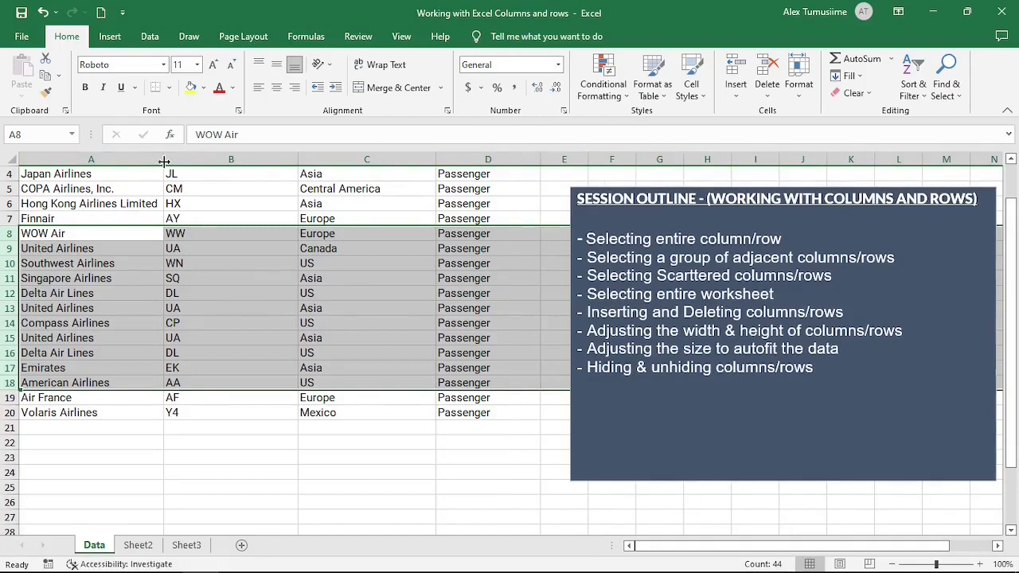
left_click_drag(164, 162, 203, 160)
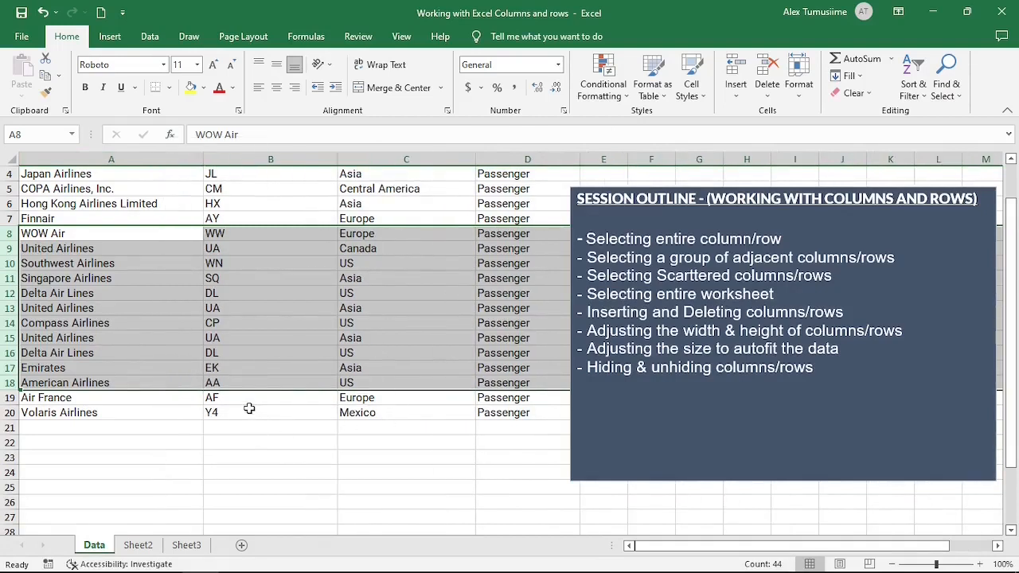
Autofit the widths of columns A to E to their contents.
left_click(82, 159)
left_click_drag(368, 150, 592, 146)
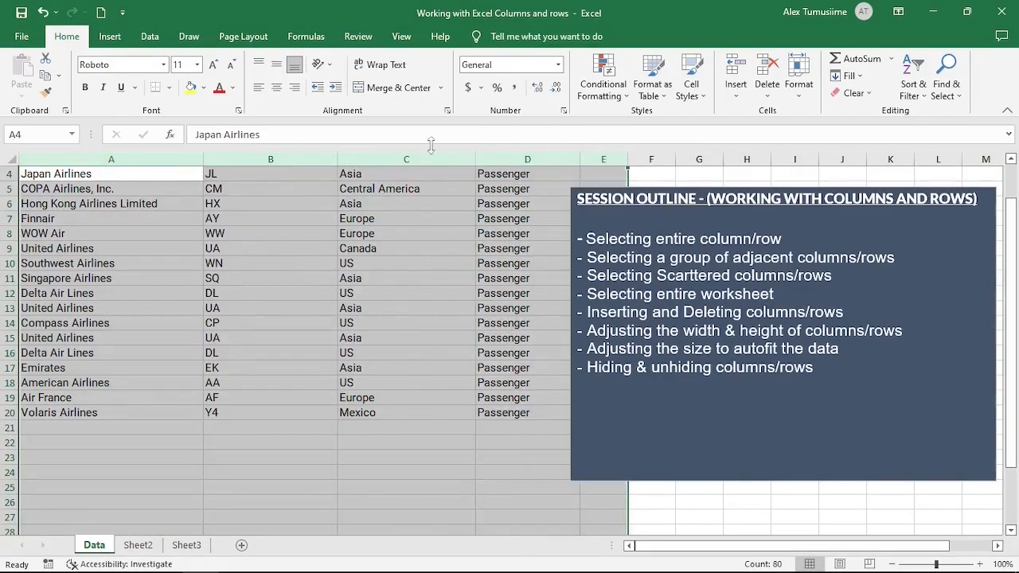
double_click(339, 158)
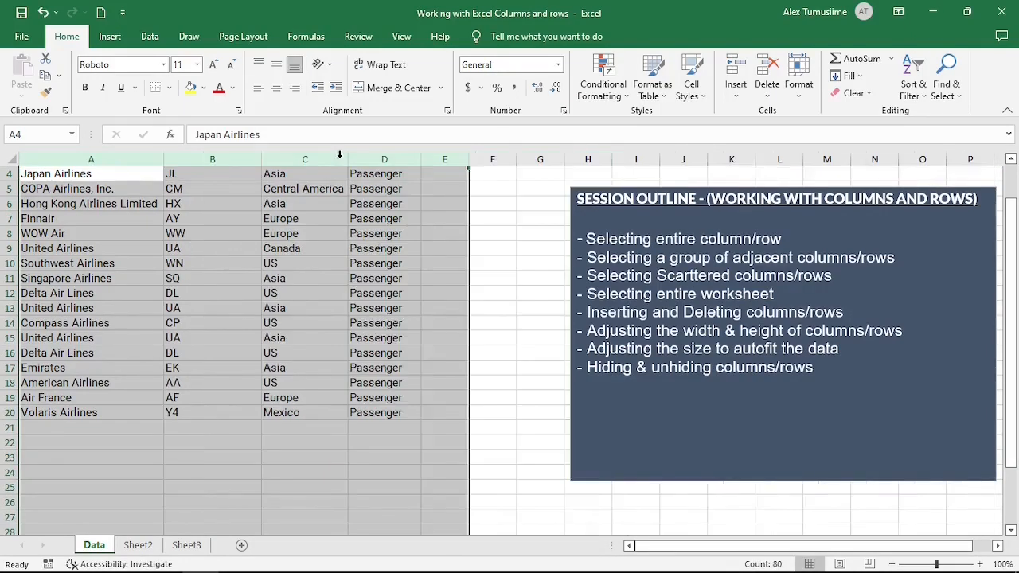
scroll(339, 156, "up", 1)
left_click(361, 248)
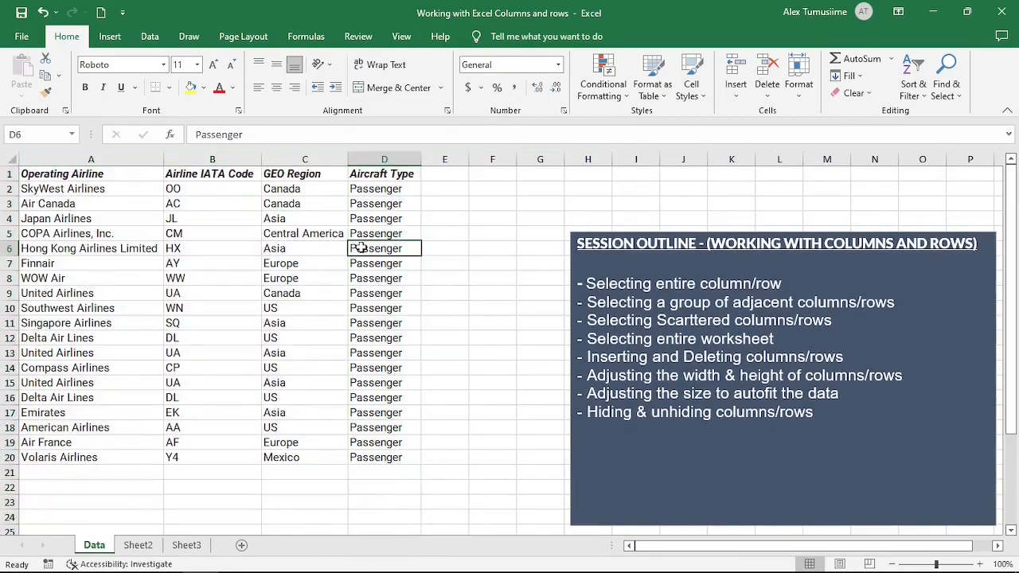
Widen columns B and C by hand, and autofit the widths of columns A to D using the AutoFit Column Width command.
left_click_drag(261, 158, 316, 158)
left_click_drag(399, 152, 440, 154)
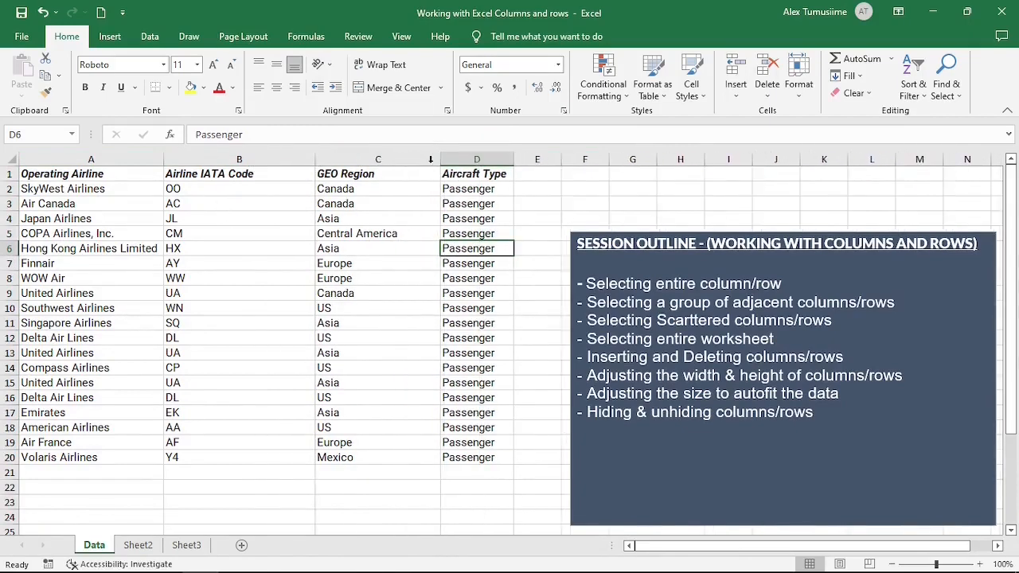
left_click_drag(164, 162, 508, 151)
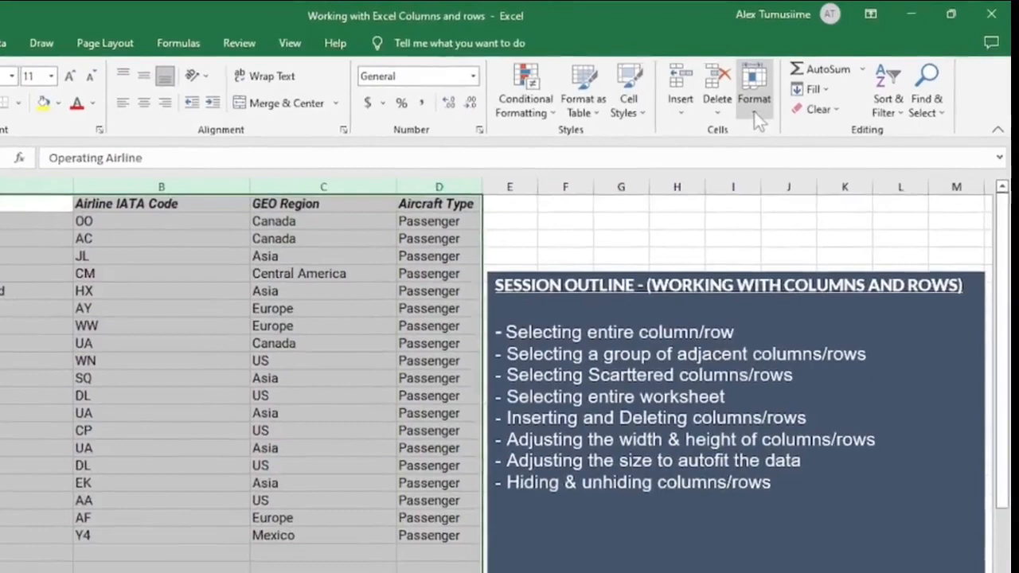
left_click(799, 92)
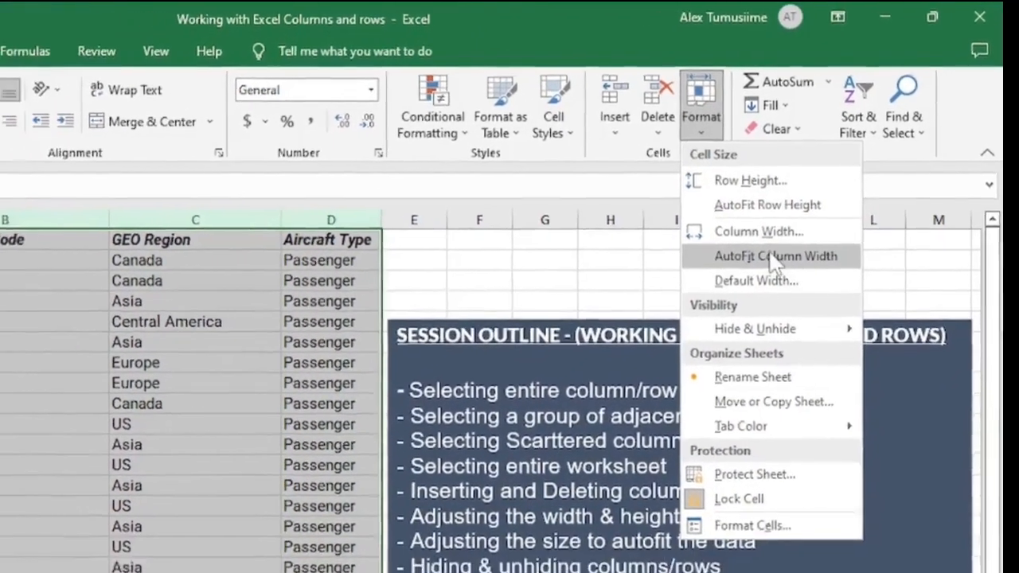
left_click(760, 283)
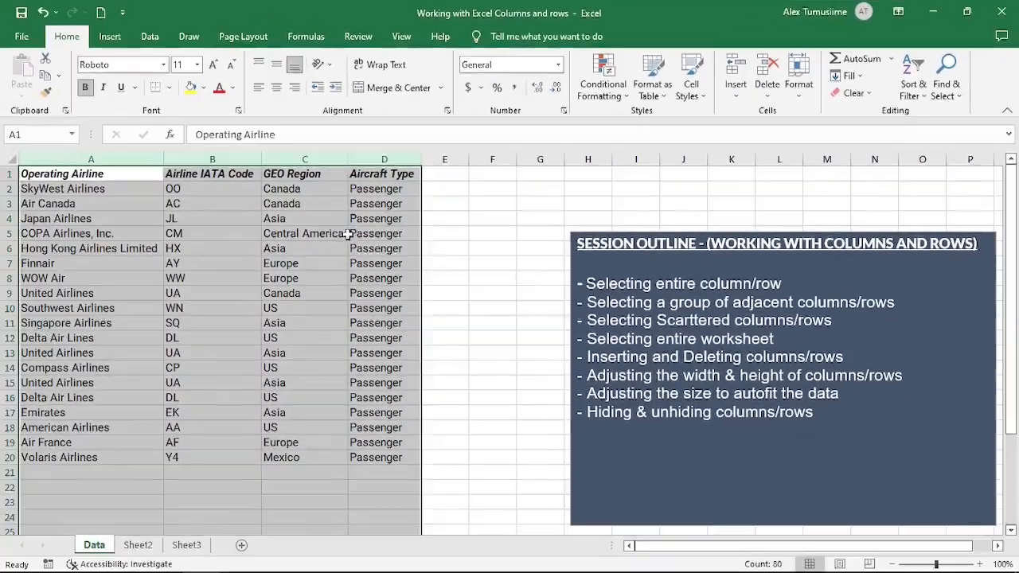
left_click(120, 263)
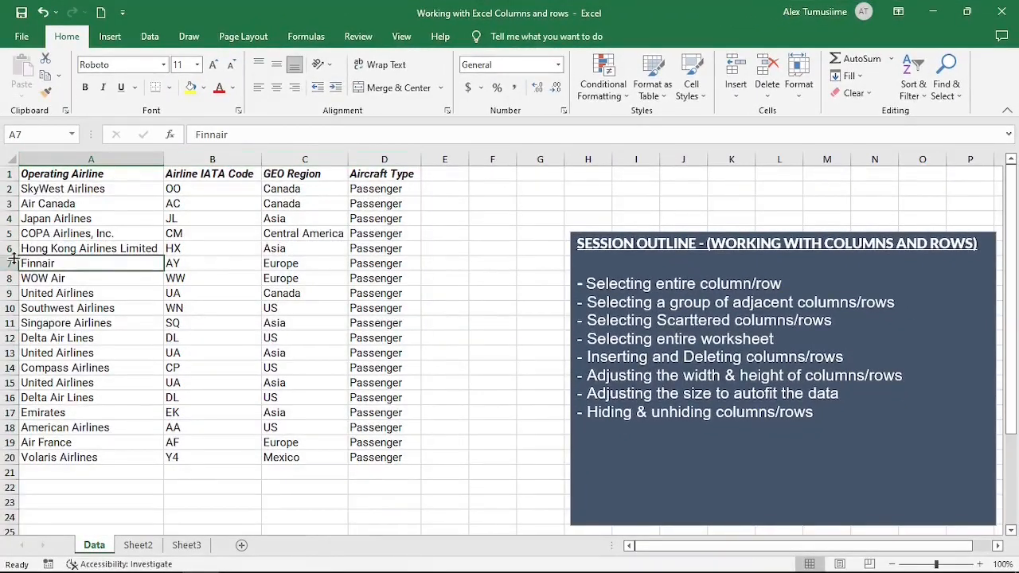
Increase the heights of rows 6, 10, 13 and 2 by hand so that each is taller than its contents.
left_click_drag(10, 241, 10, 285)
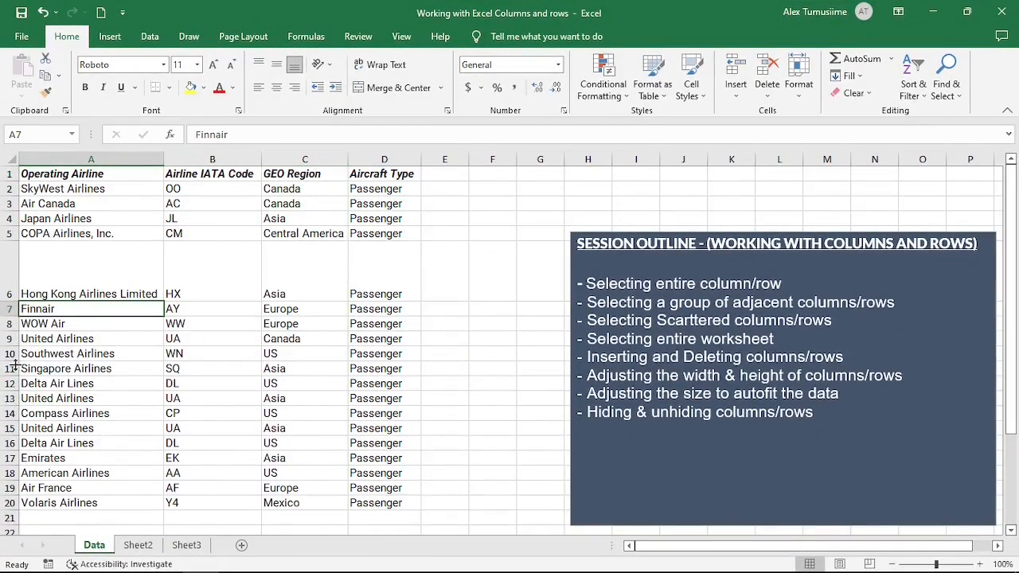
left_click_drag(12, 361, 12, 393)
left_click_drag(11, 437, 11, 486)
left_click_drag(20, 194, 19, 293)
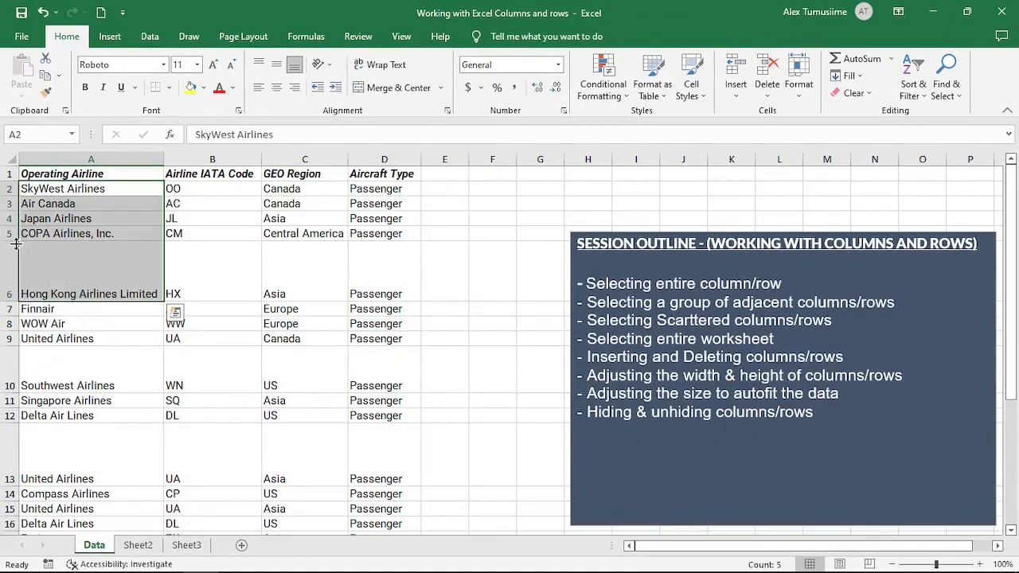
left_click_drag(9, 196, 9, 213)
left_click(269, 262)
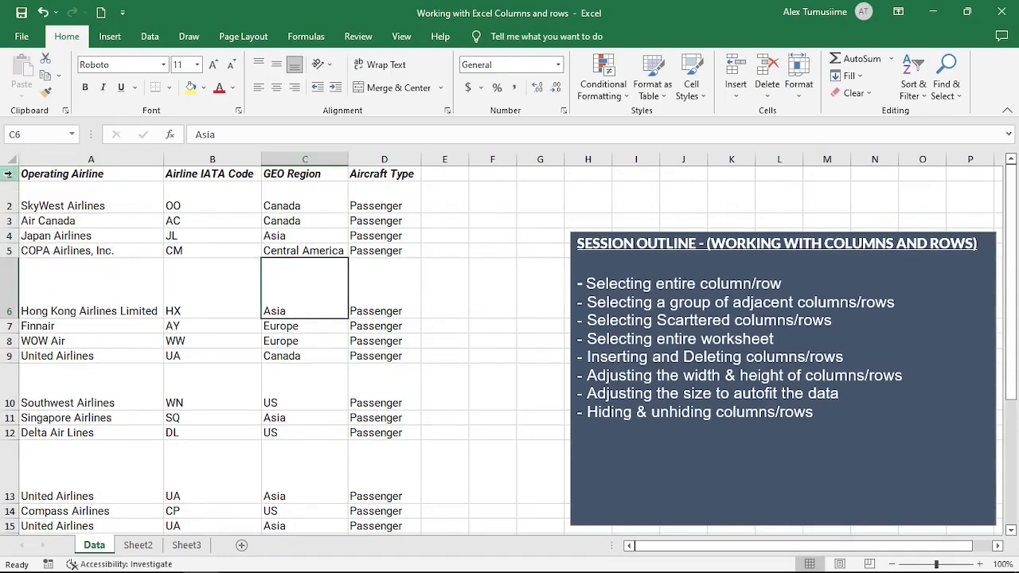
Autofit the heights of rows 1 to 14 using the AutoFit Row Height command.
left_click_drag(8, 173, 11, 512)
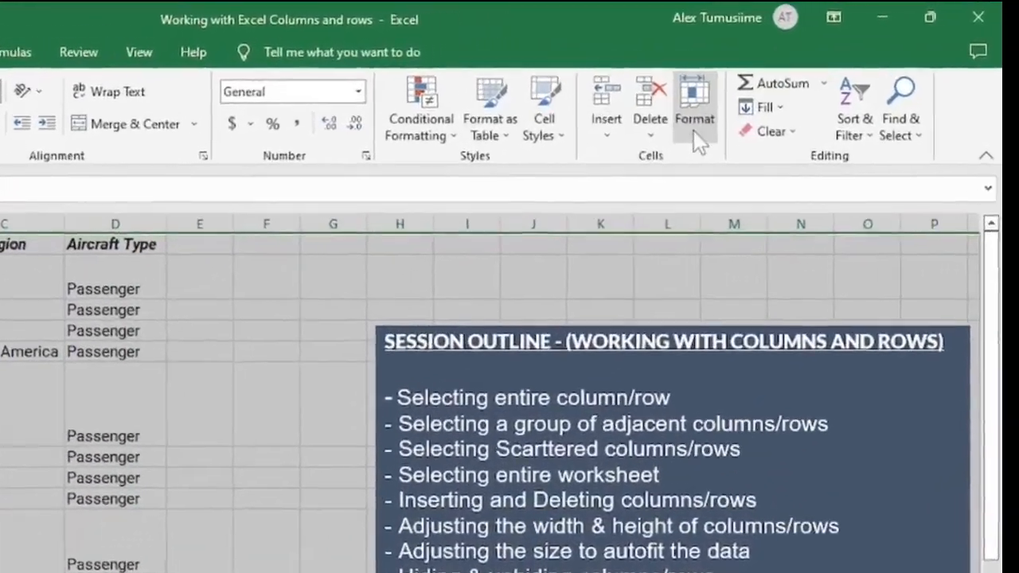
left_click(794, 97)
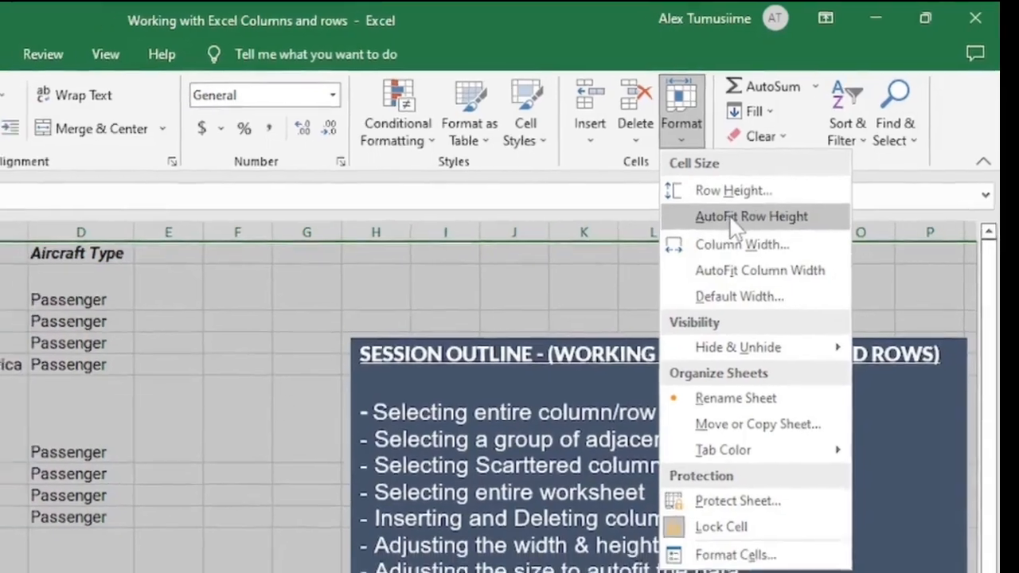
left_click(716, 225)
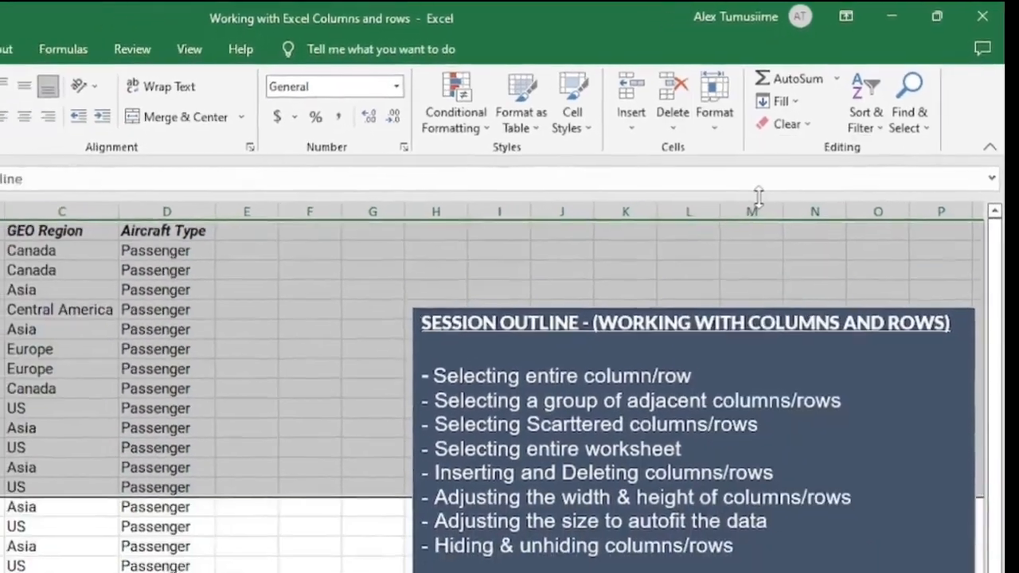
left_click(78, 370)
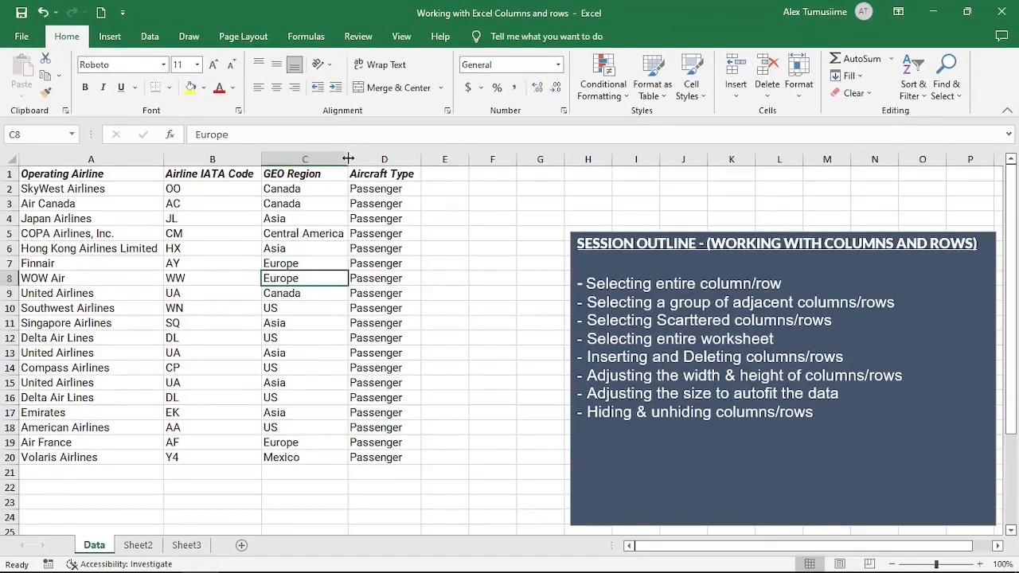
Widen columns C, B and A and increase the heights of rows 8, 11 and 14 by hand.
left_click_drag(347, 159, 454, 159)
left_click_drag(261, 160, 341, 174)
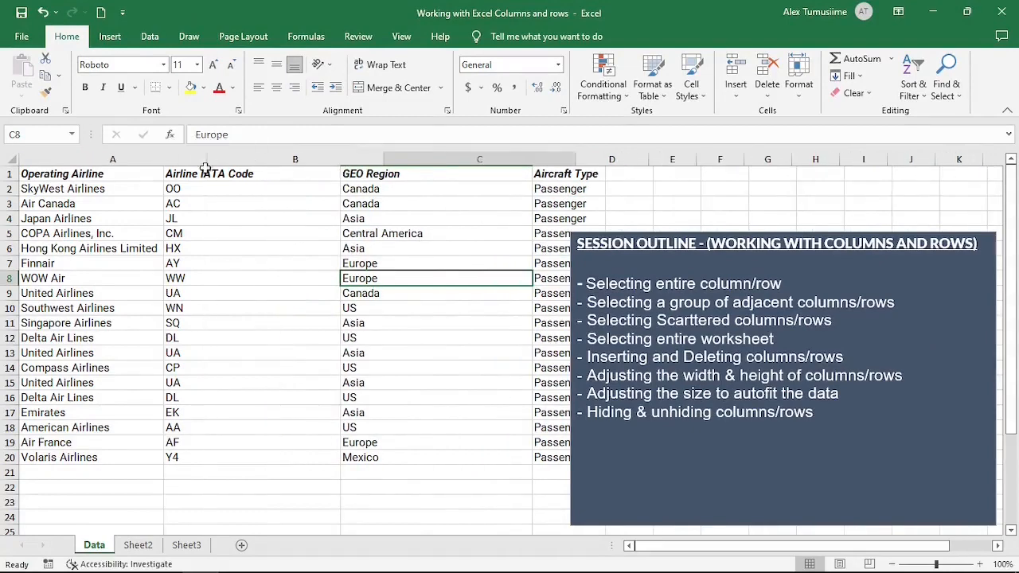
left_click_drag(205, 167, 207, 167)
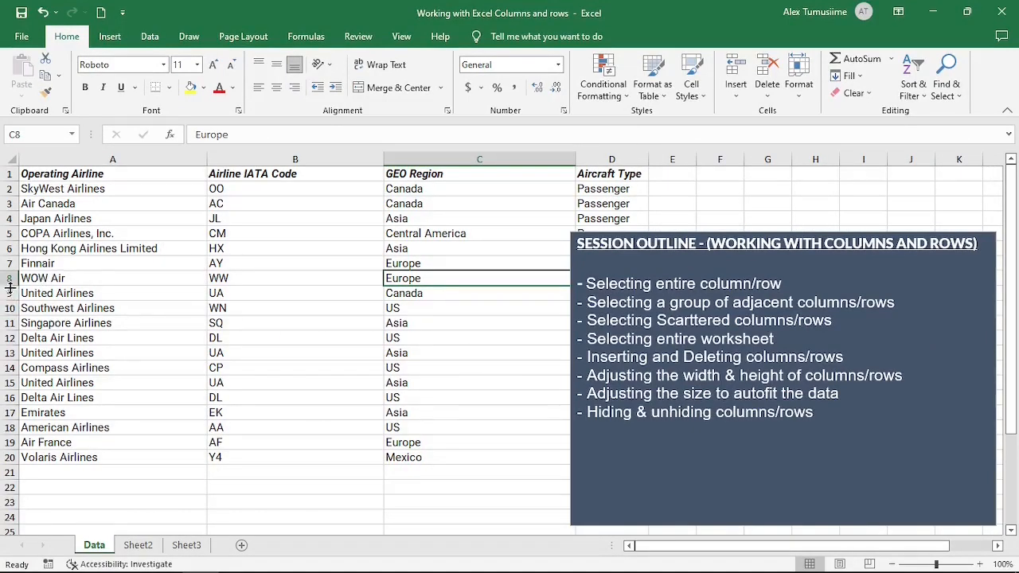
left_click_drag(10, 285, 10, 412)
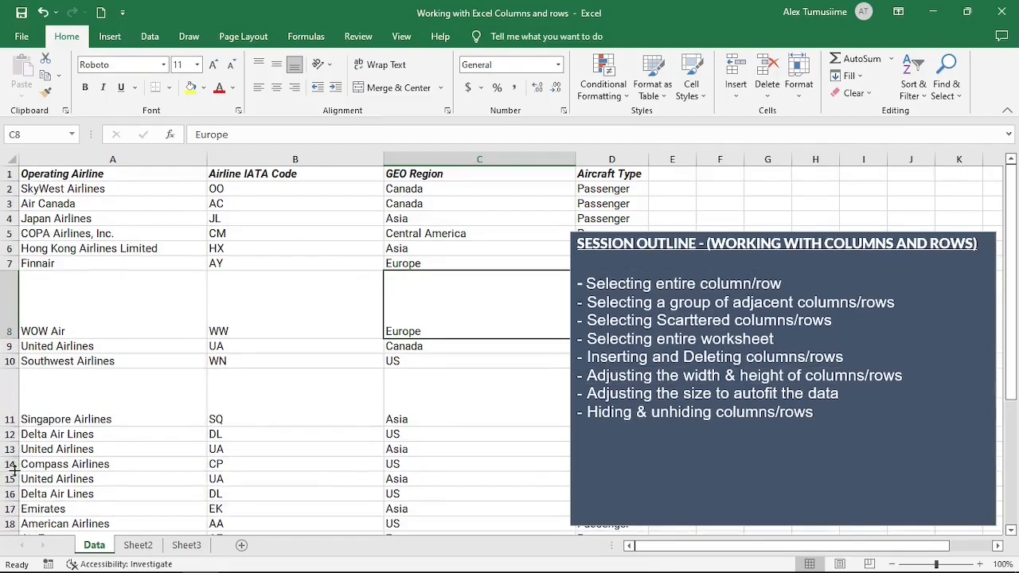
left_click_drag(10, 457, 11, 517)
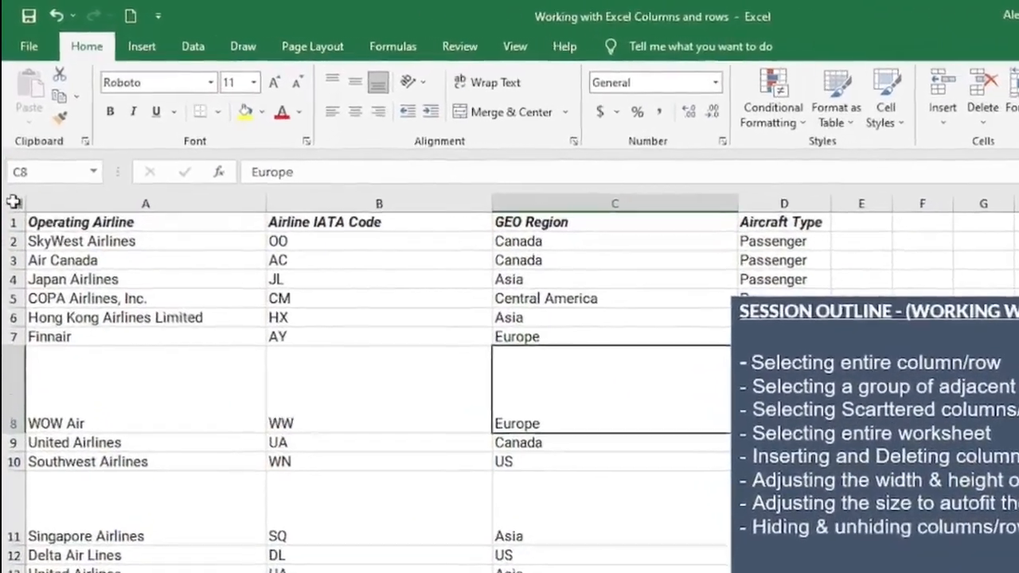
Select the entire worksheet and autofit all column widths and row heights to the data.
left_click(13, 201)
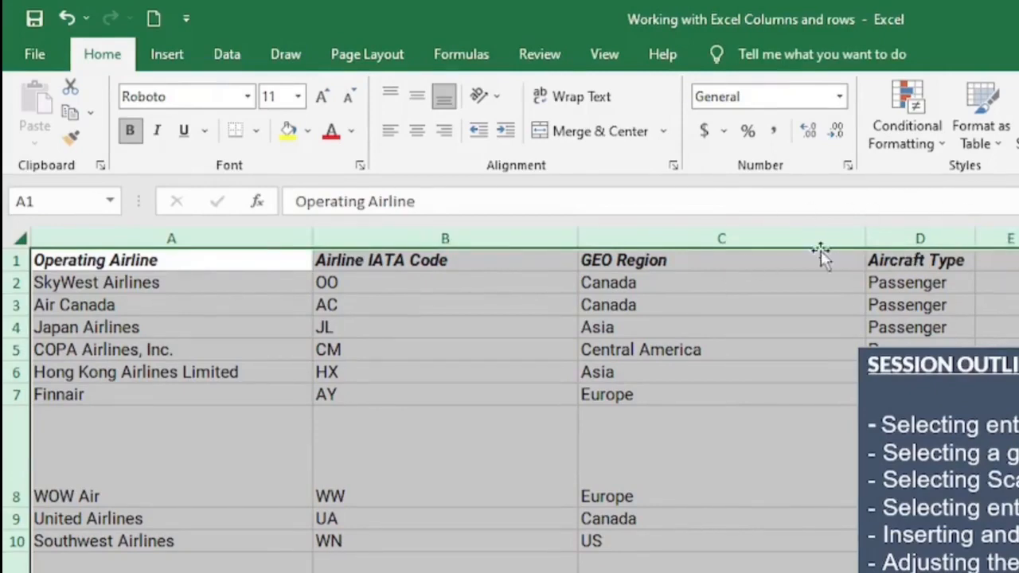
double_click(577, 233)
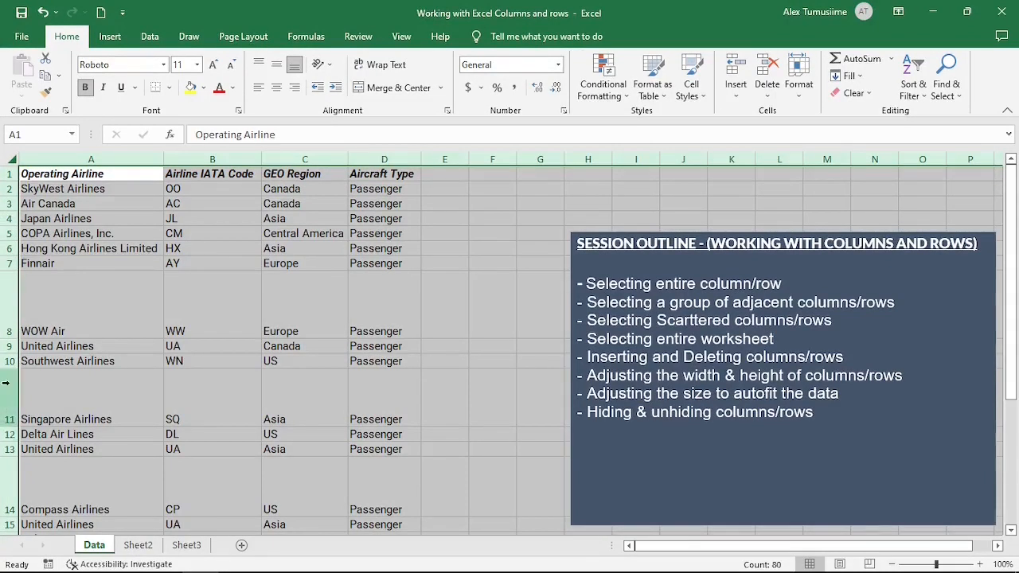
double_click(10, 338)
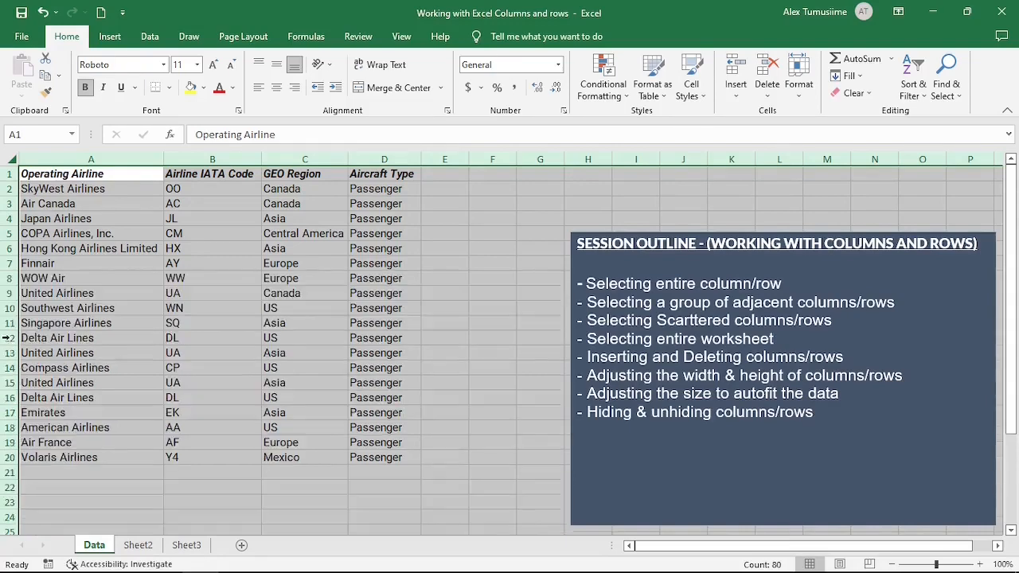
left_click(212, 263)
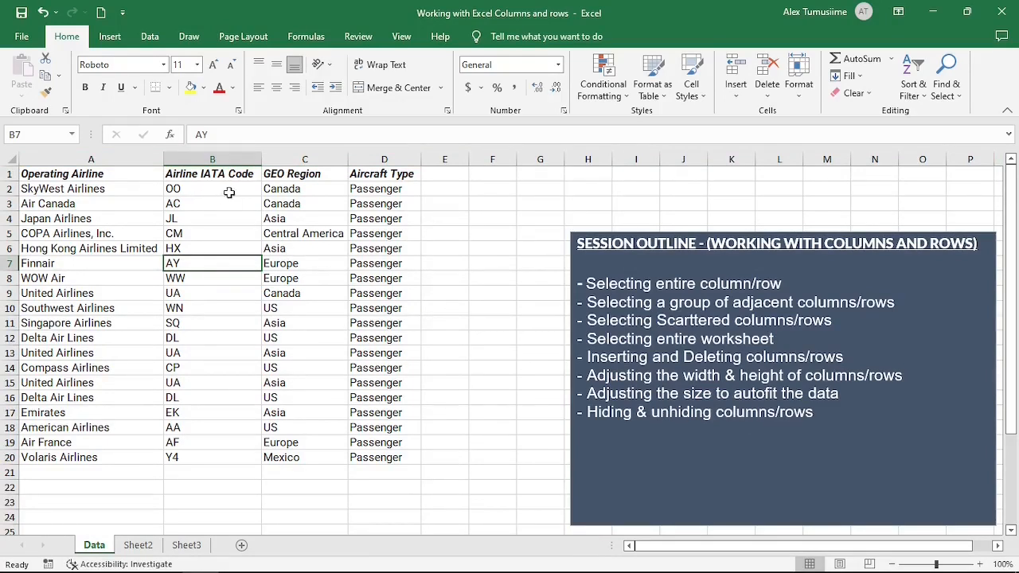
Hide the GEO Region column, column C, and also hide the empty columns F and G.
right_click(291, 160)
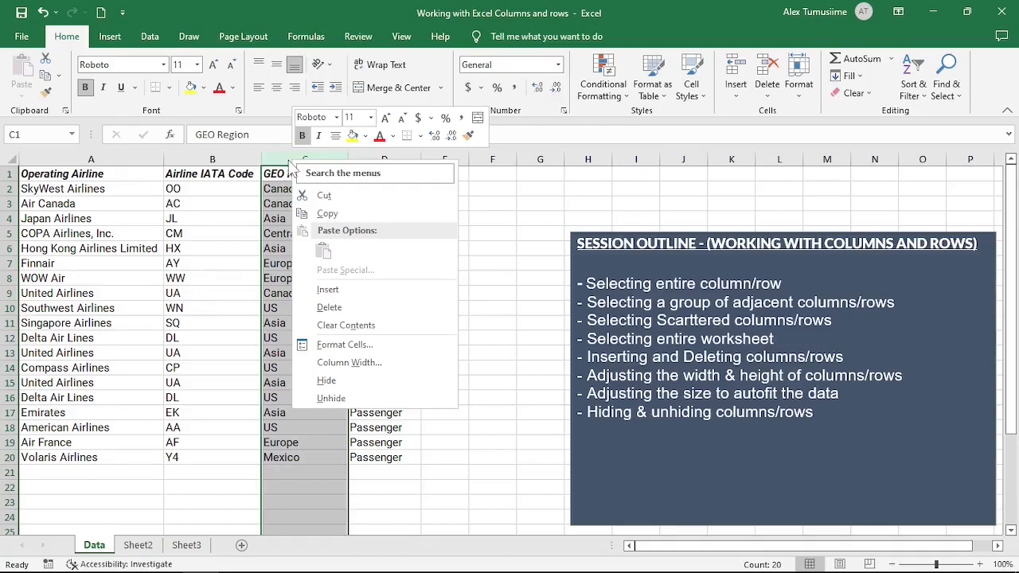
left_click(345, 381)
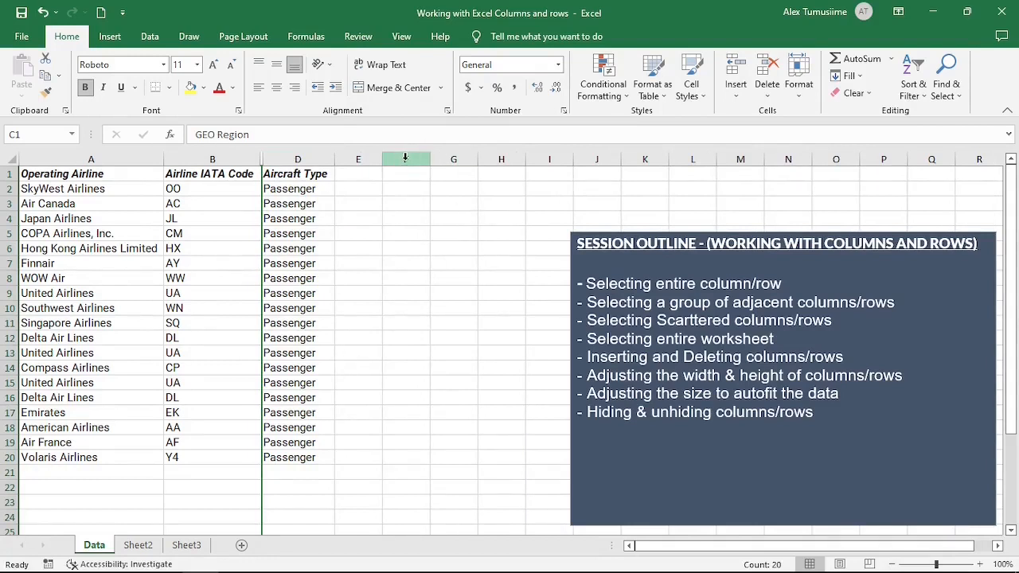
left_click_drag(406, 158, 455, 157)
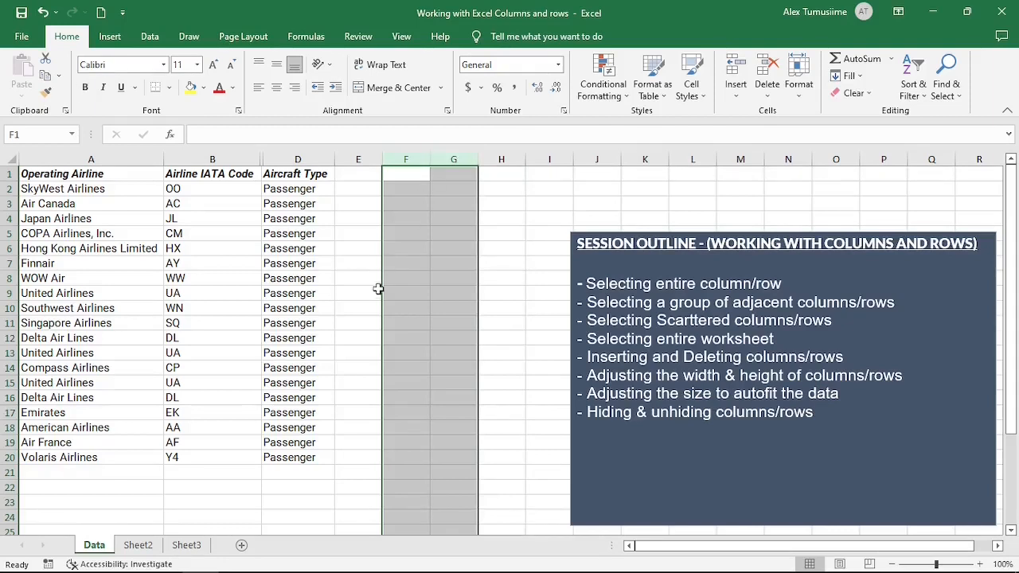
right_click(408, 159)
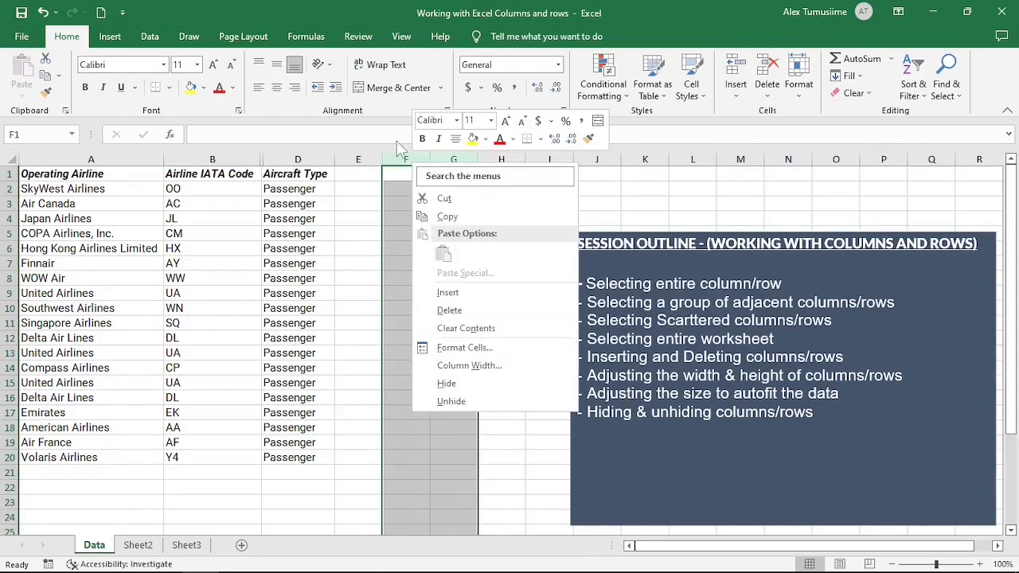
key("Escape")
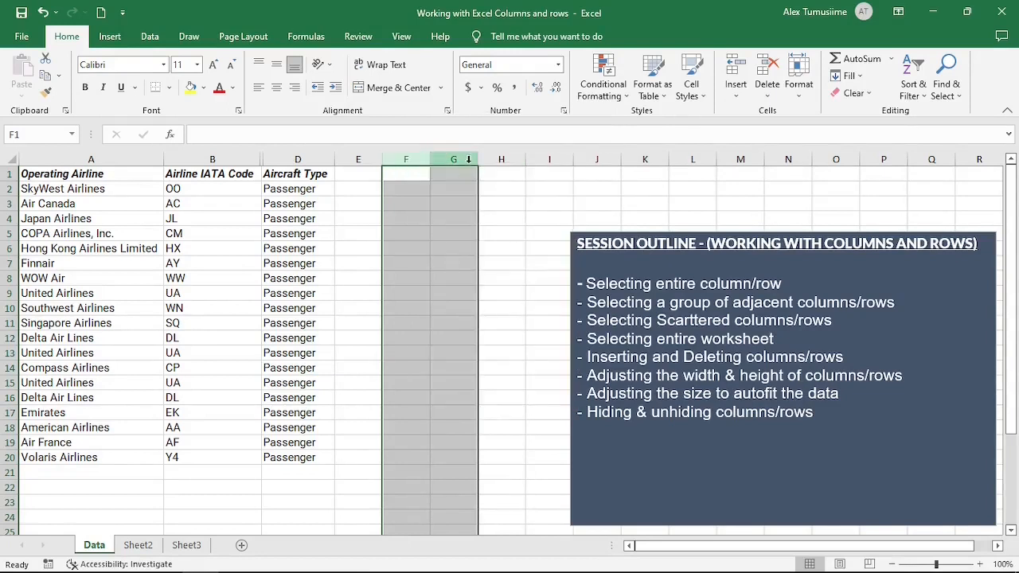
left_click(802, 96)
mouse_move(847, 240)
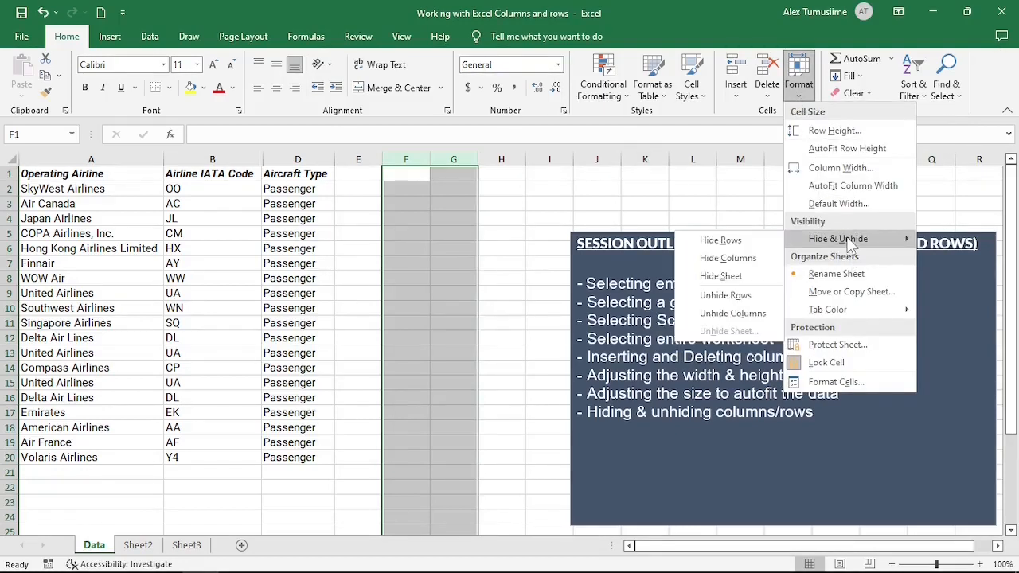
left_click(731, 267)
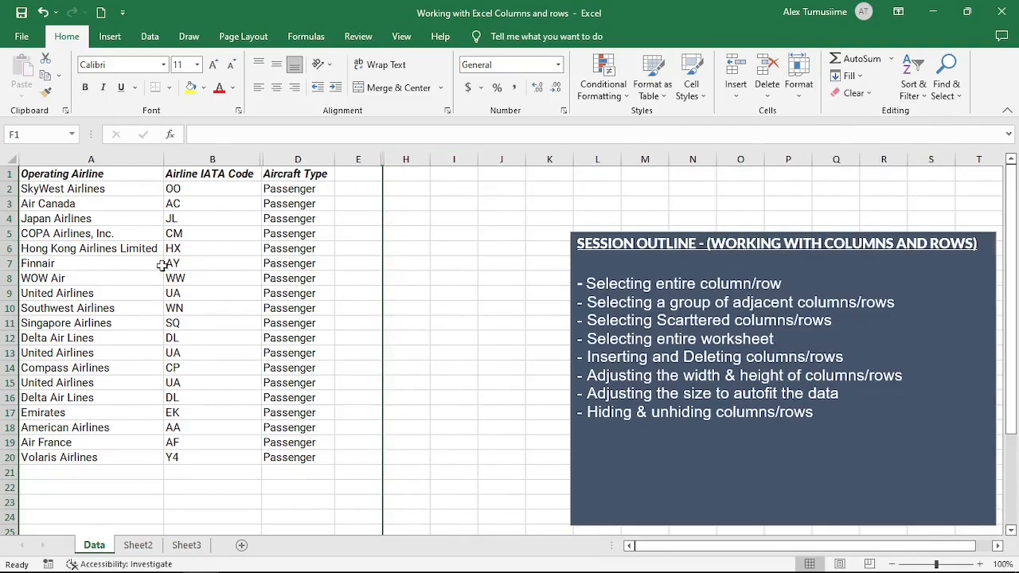
Hide the Japan Airlines row, row 4.
left_click(6, 218)
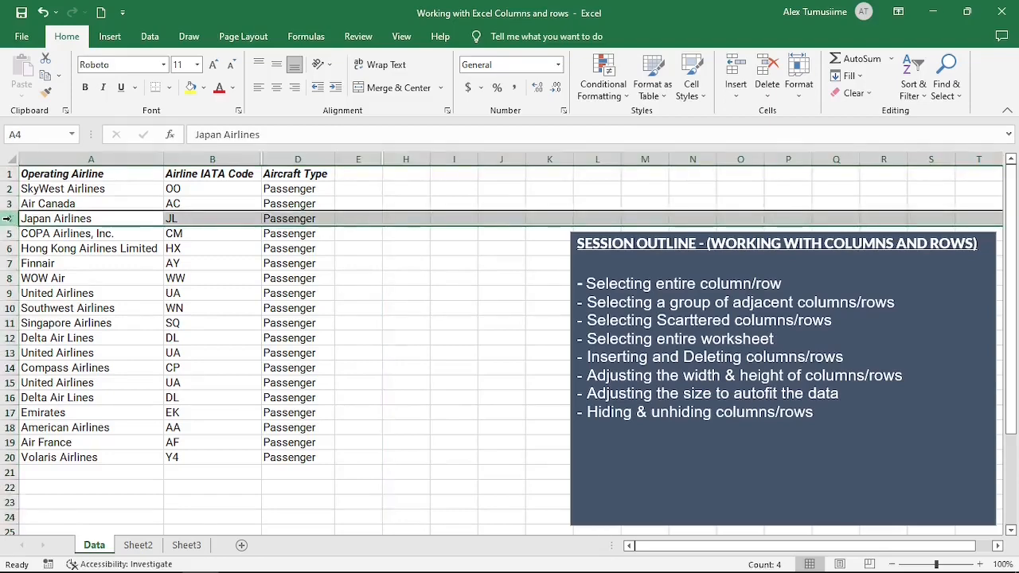
left_click(798, 79)
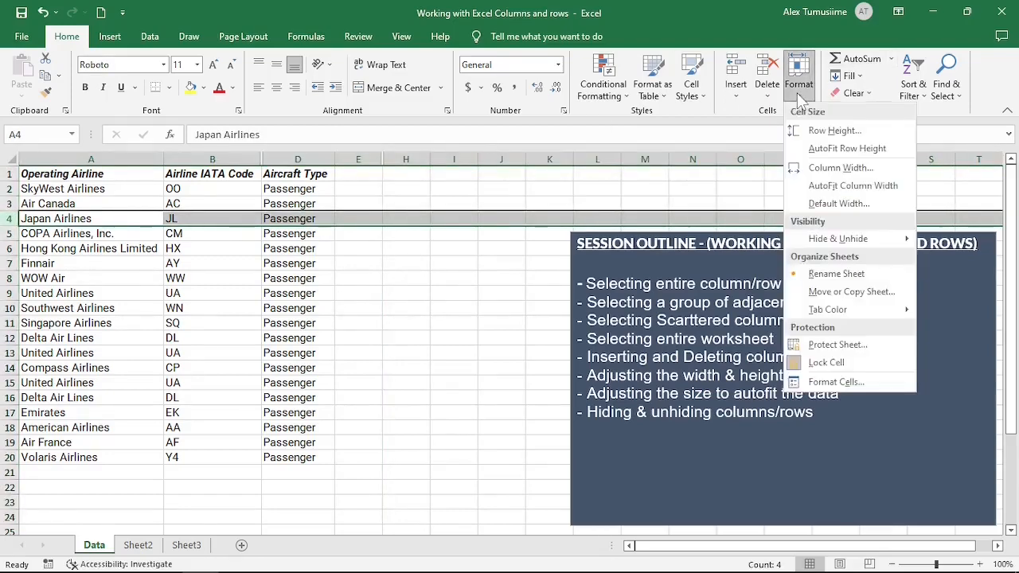
mouse_move(842, 244)
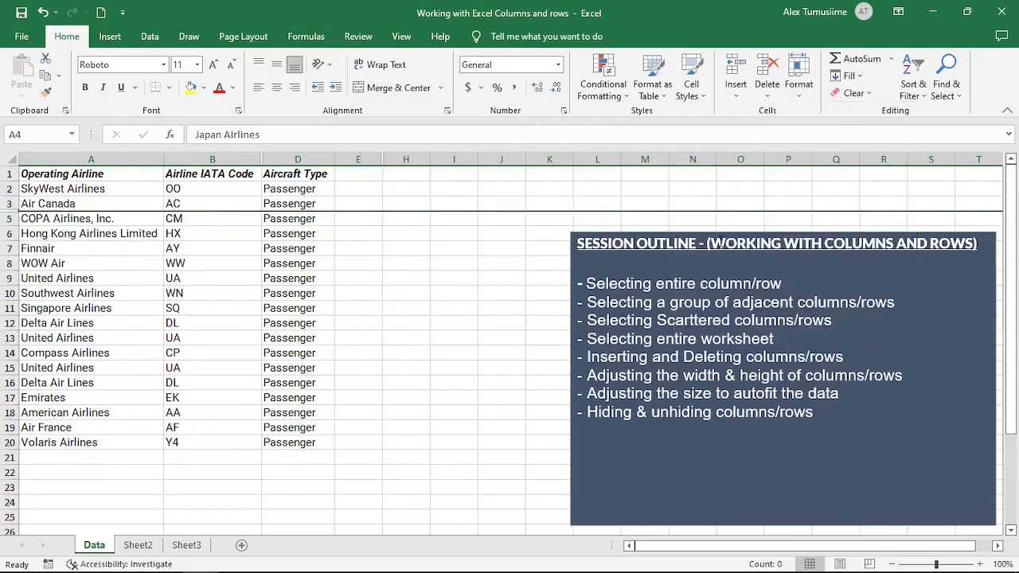
left_click(720, 241)
Hide rows 10 to 13, from Southwest Airlines through the second United Airlines entry.
left_click_drag(8, 293, 7, 338)
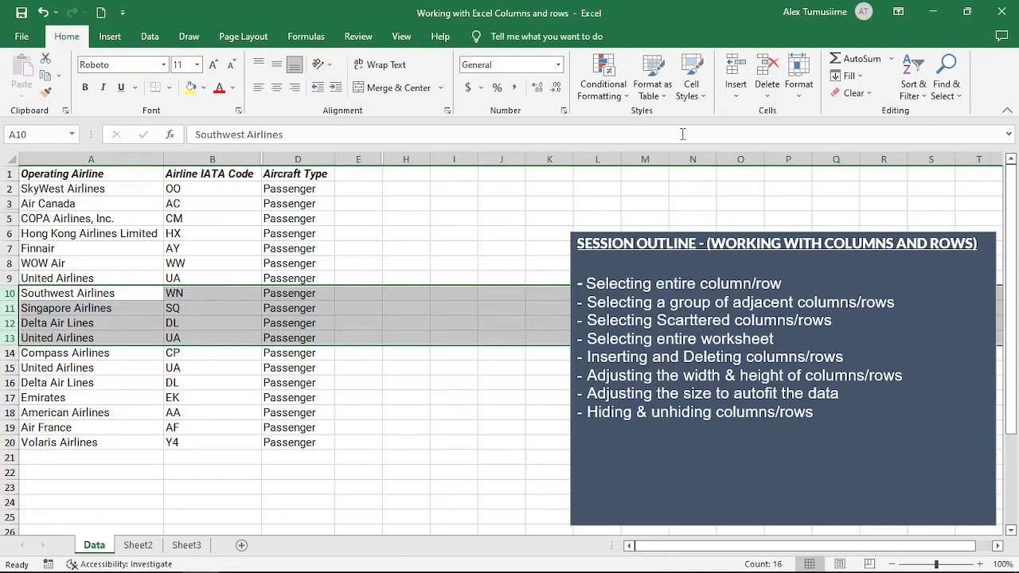
right_click(9, 308)
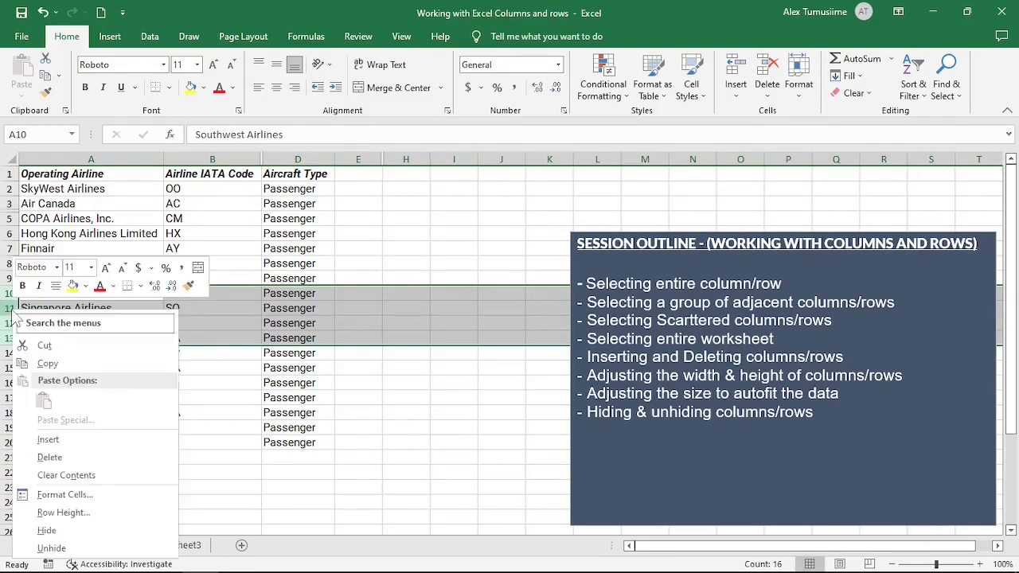
left_click(60, 529)
left_click(208, 322)
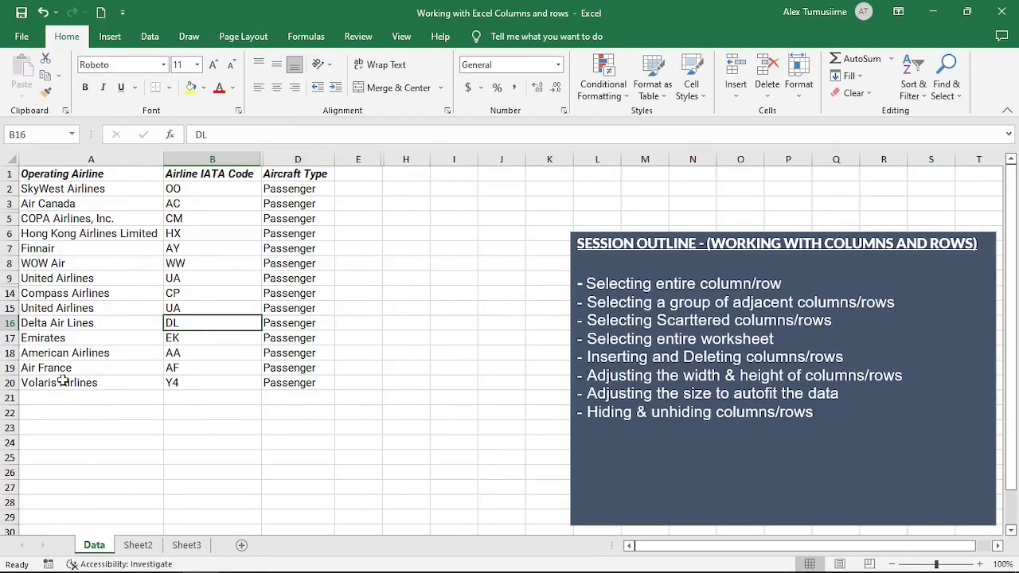
left_click(50, 338)
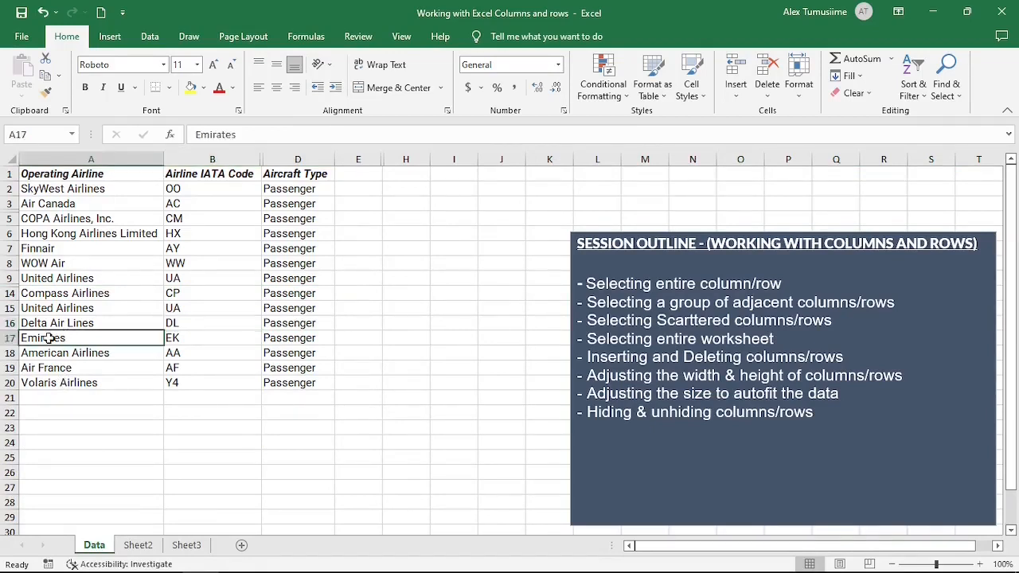
Hide the Air France row, row 19, by setting its row height to 0.
left_click(8, 367)
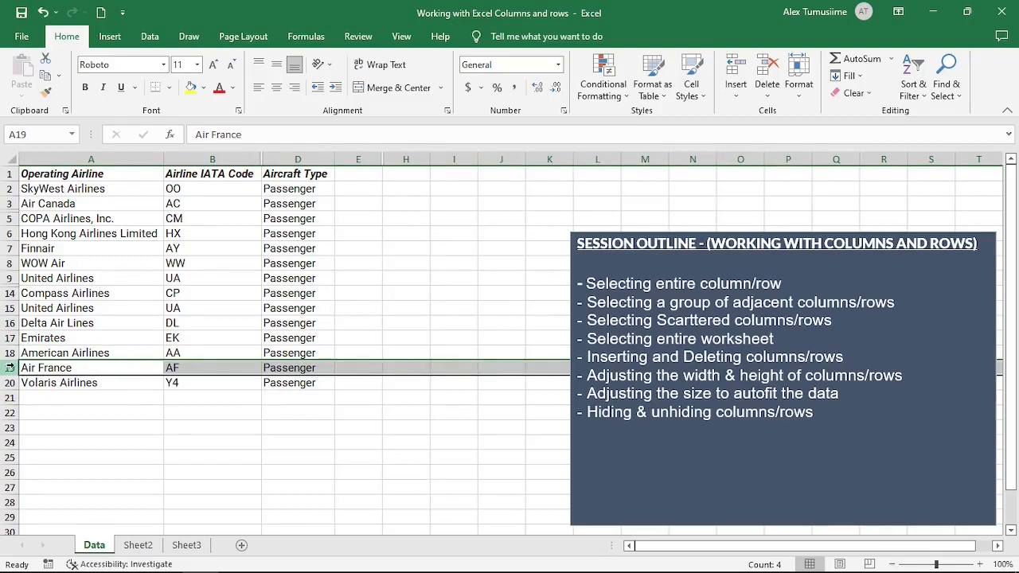
left_click(200, 368)
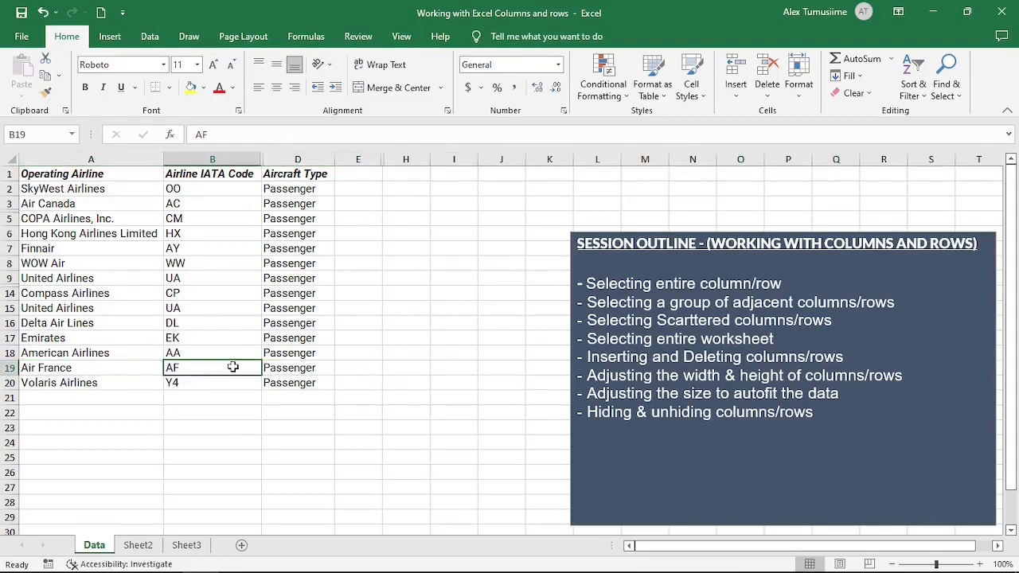
left_click(801, 97)
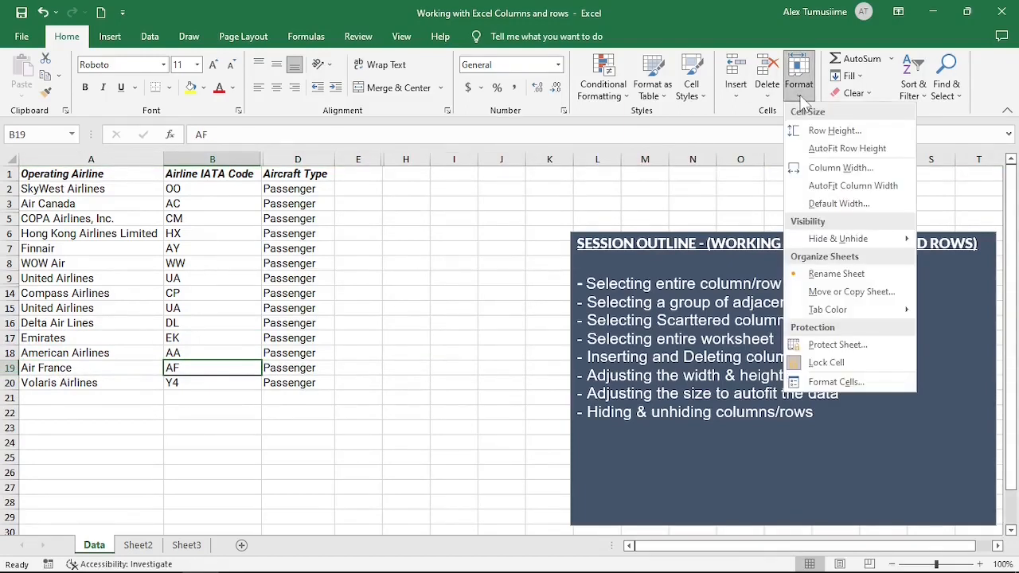
left_click(825, 130)
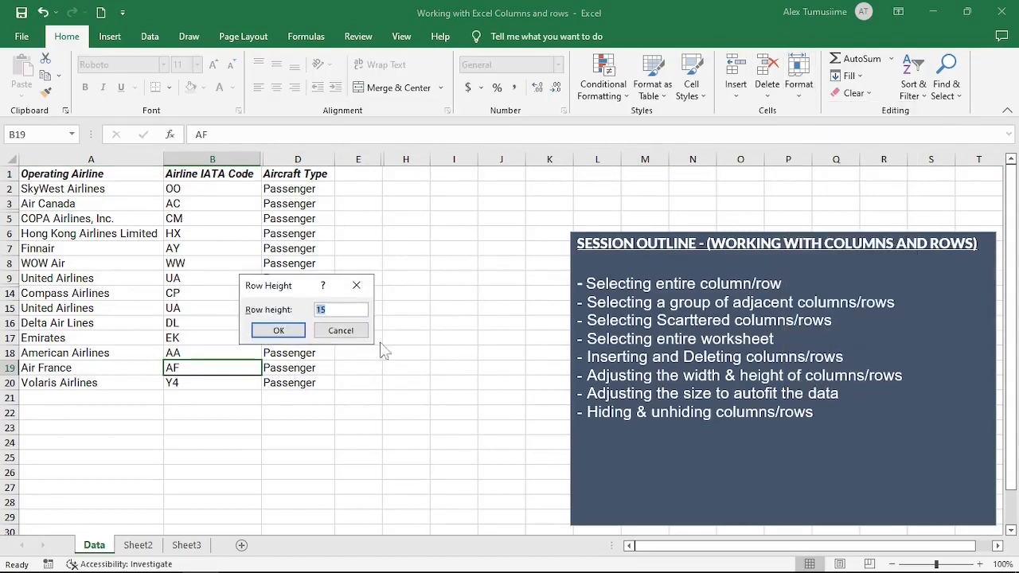
type("0")
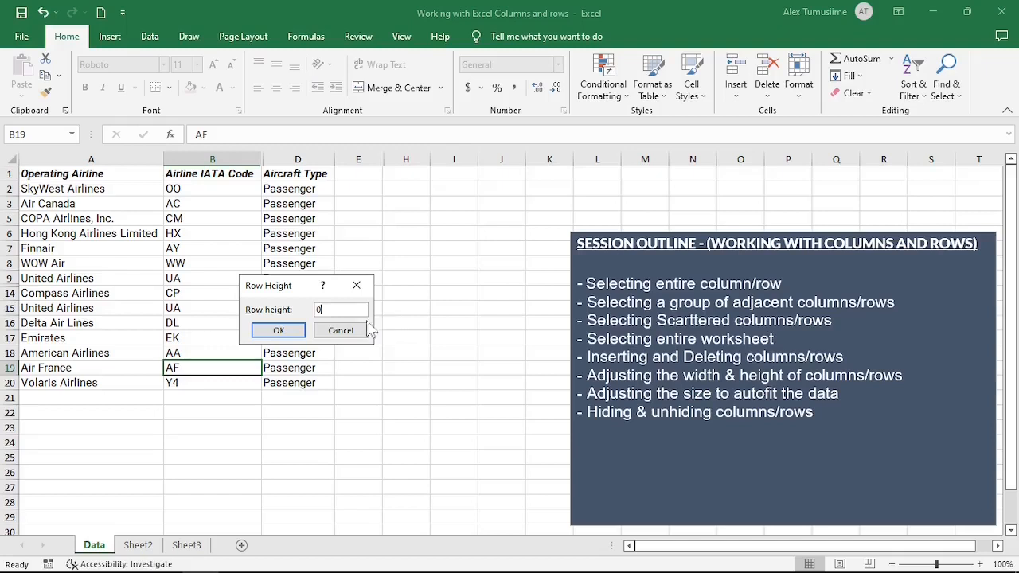
left_click(296, 332)
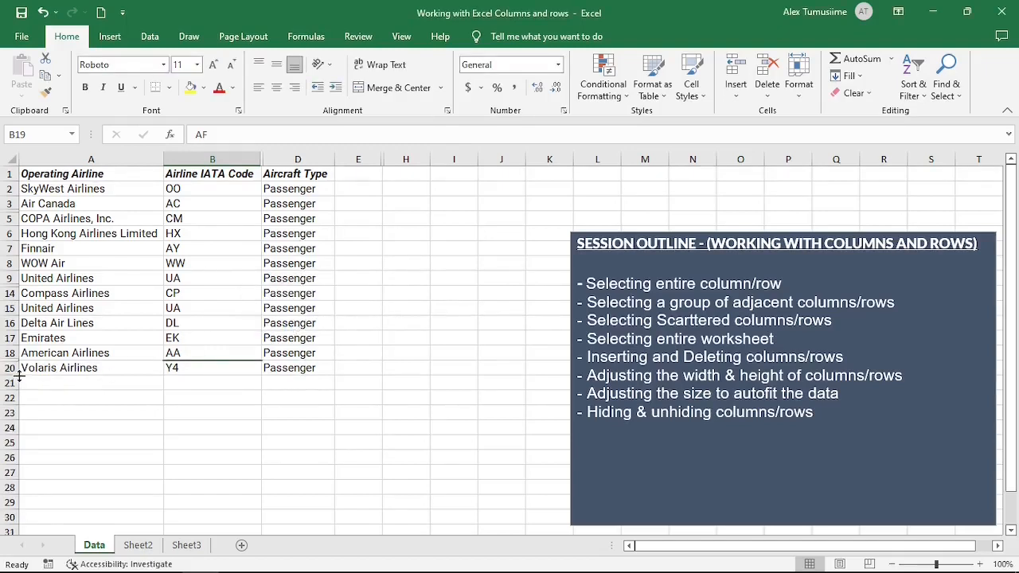
Hide the Airline IATA Code column, column B, by setting its column width to 0.
left_click(221, 154)
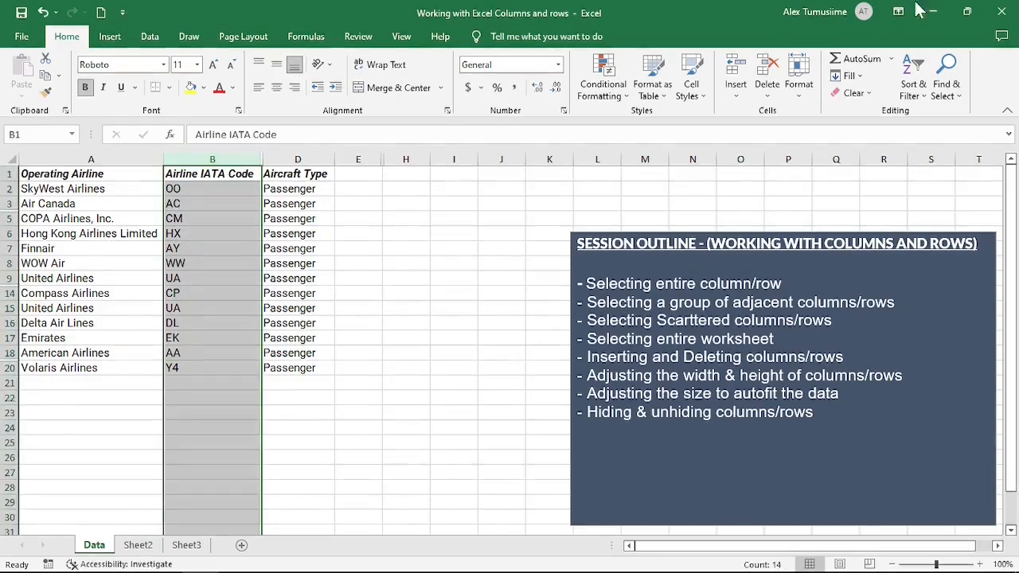
left_click(800, 89)
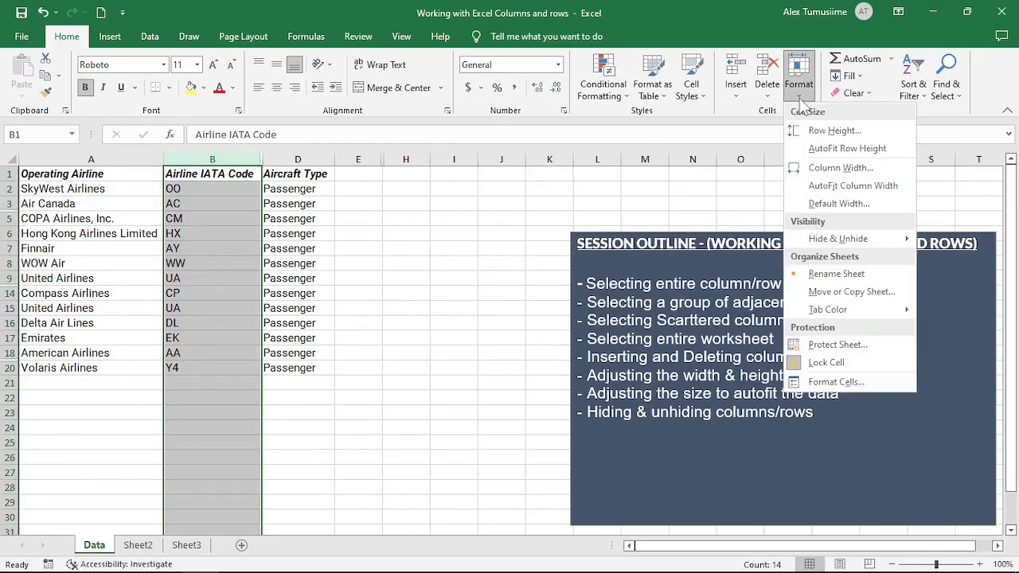
left_click(846, 167)
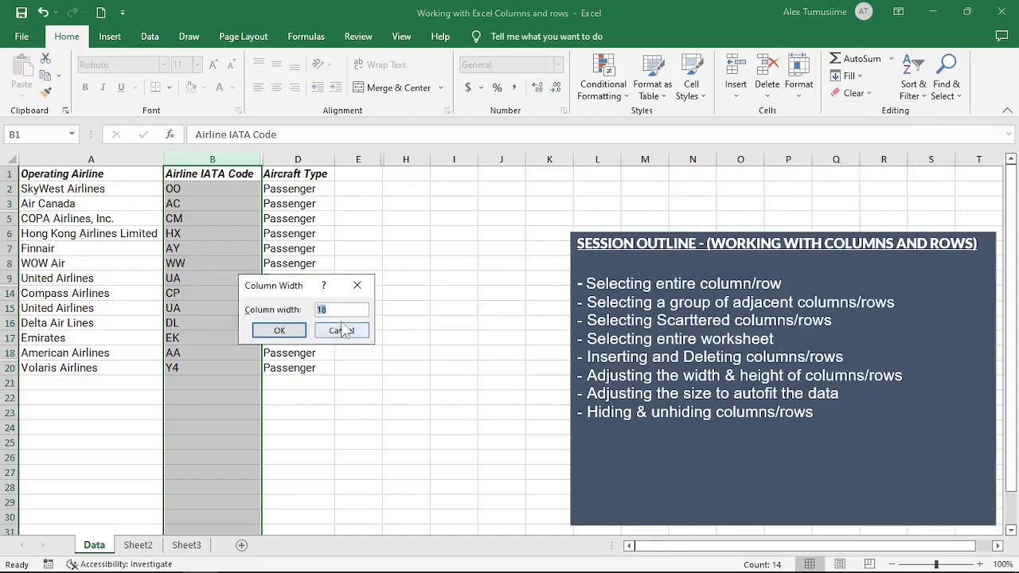
type("0")
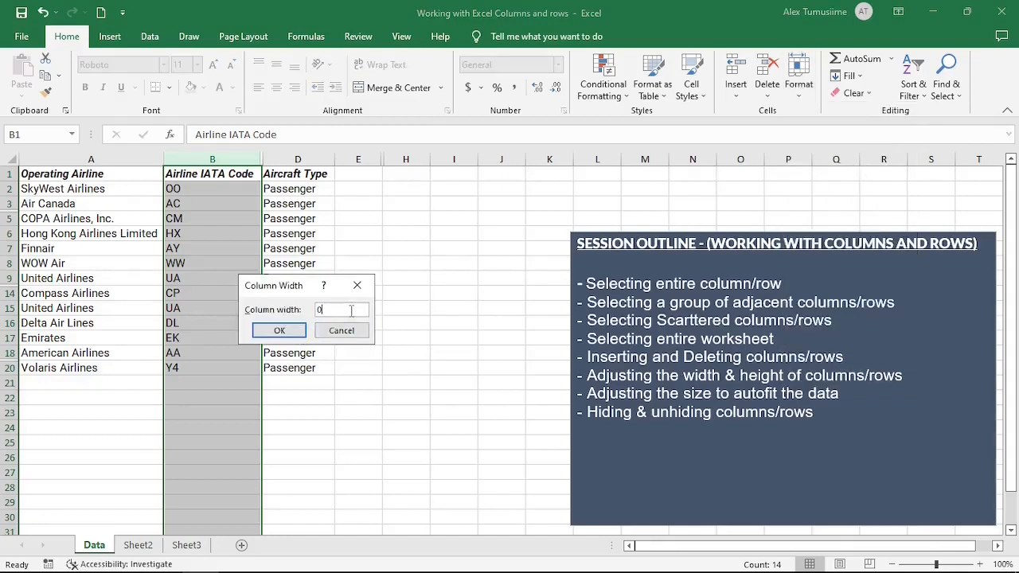
left_click(276, 331)
left_click(199, 173)
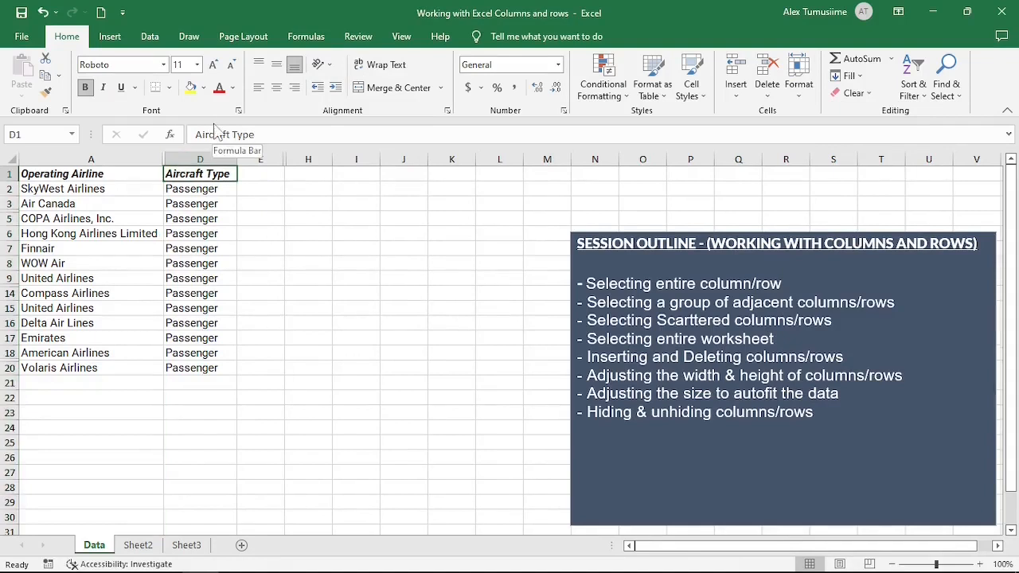
Unhide all hidden columns between columns A and I.
left_click_drag(58, 159, 371, 141)
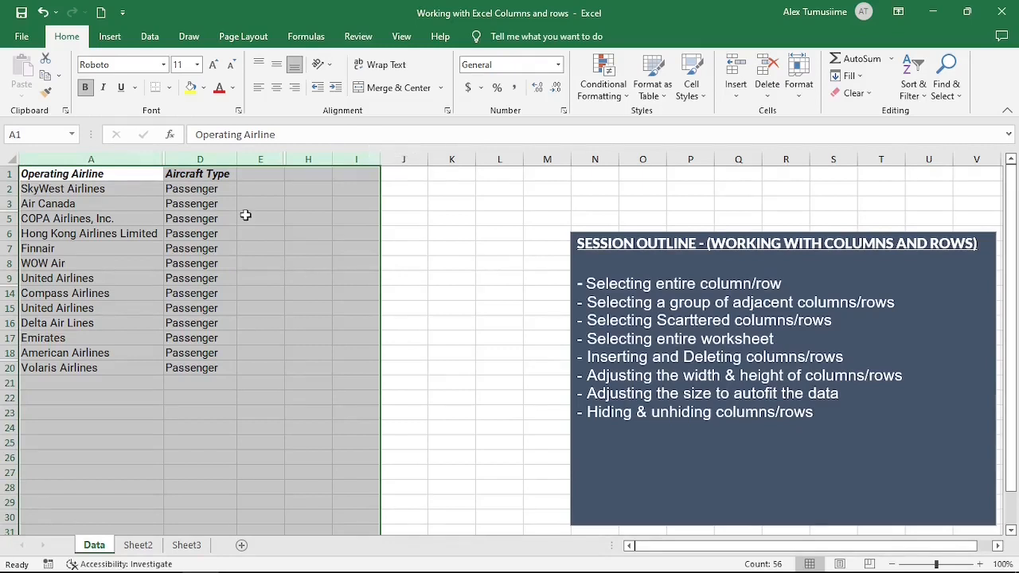
right_click(146, 159)
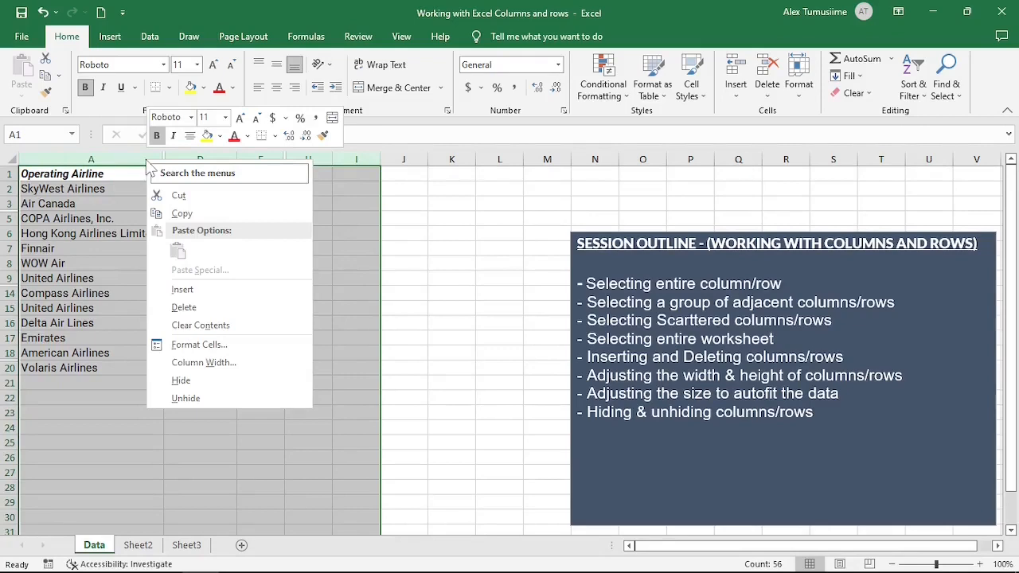
left_click(200, 395)
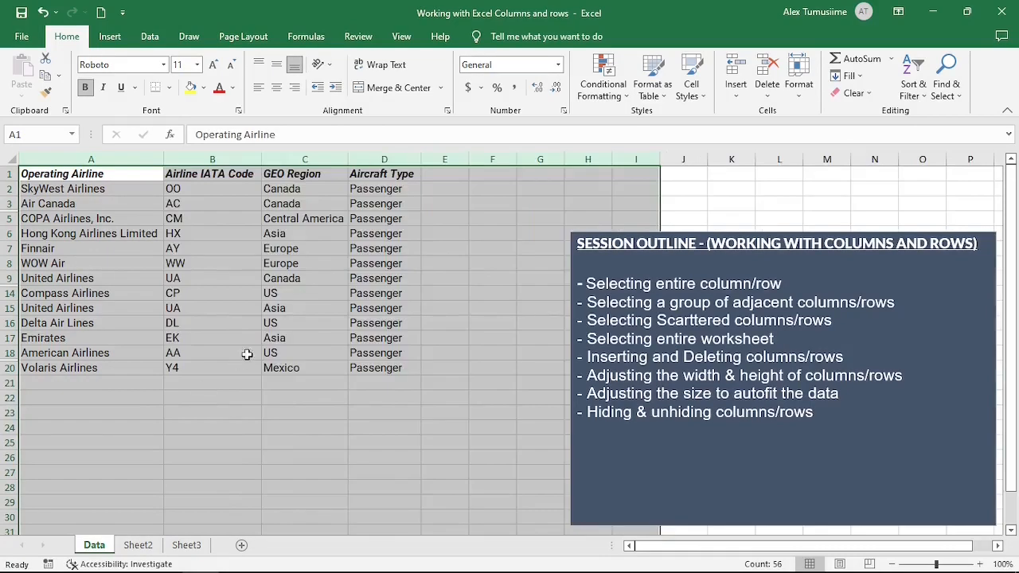
left_click(232, 278)
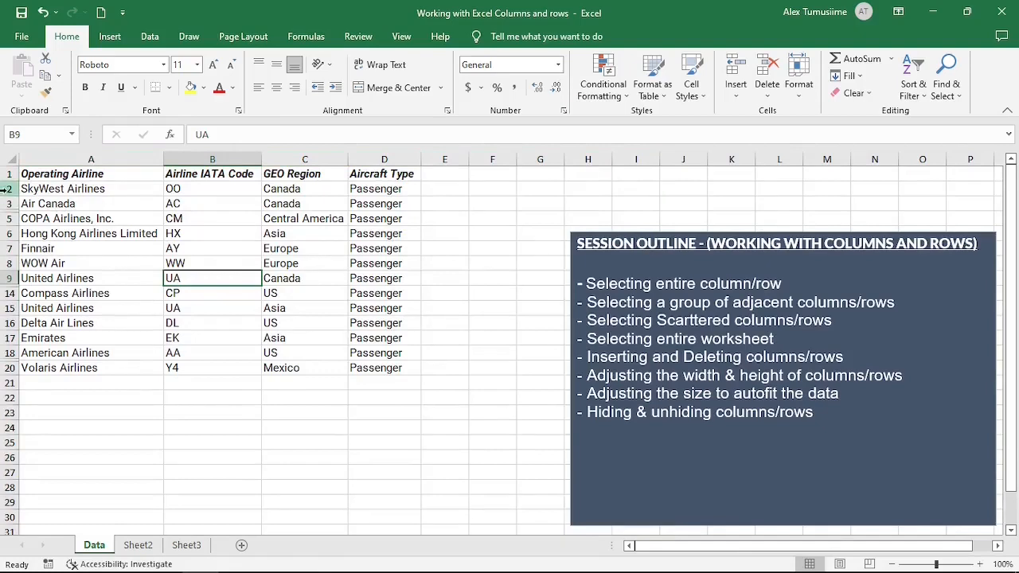
Unhide all hidden rows between rows 2 and 20.
left_click_drag(8, 192, 4, 366)
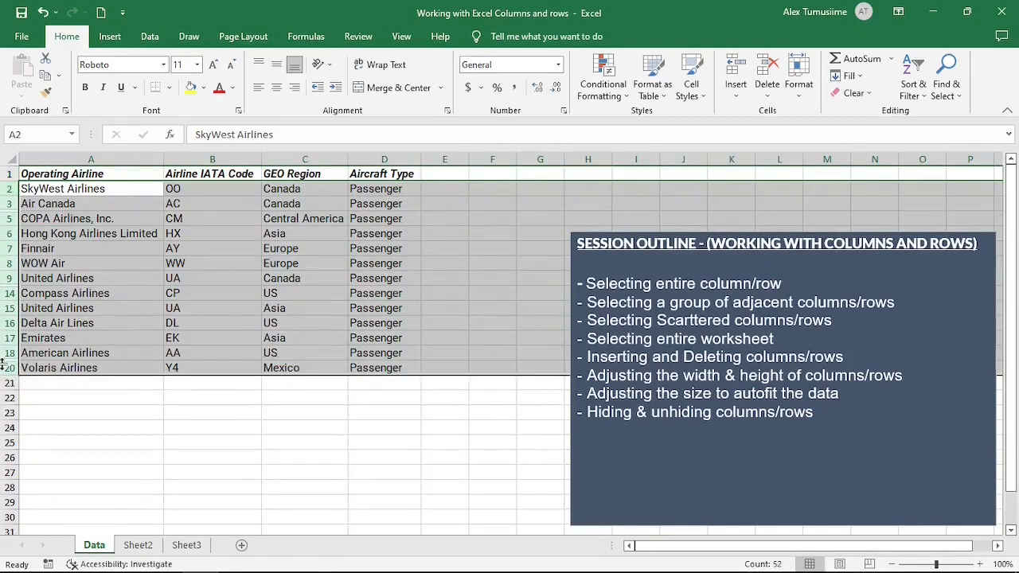
right_click(13, 226)
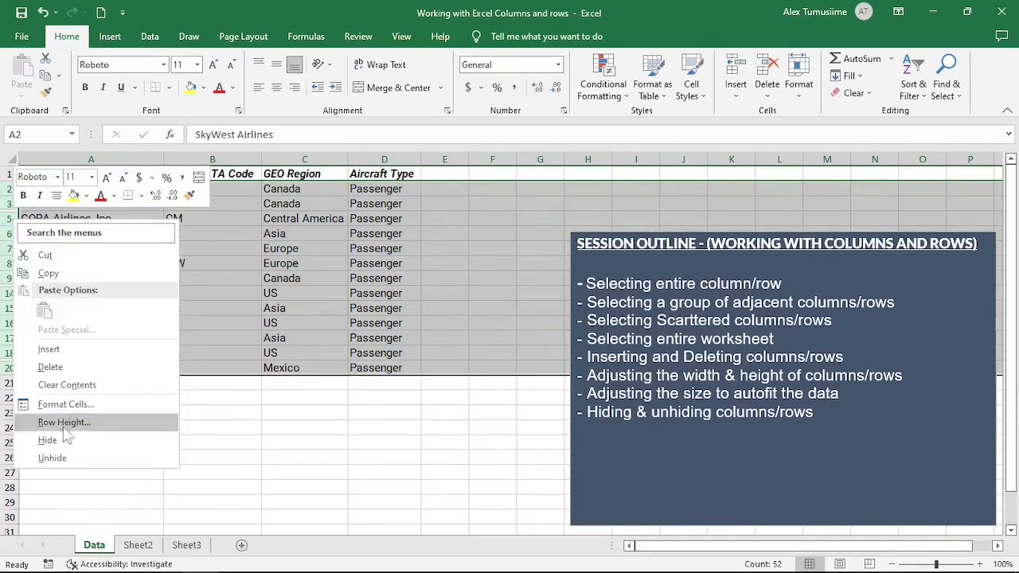
left_click(62, 459)
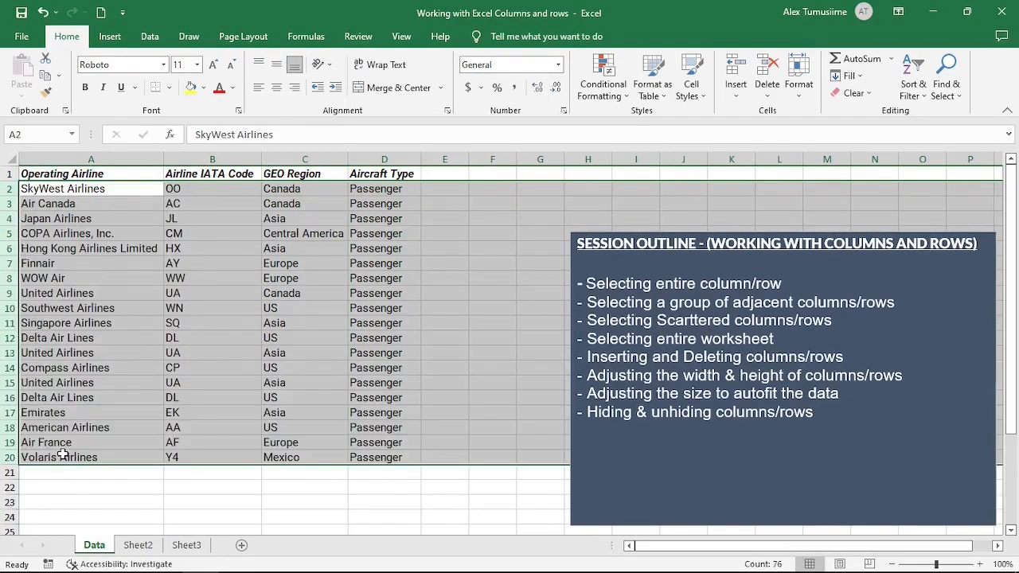
left_click(119, 280)
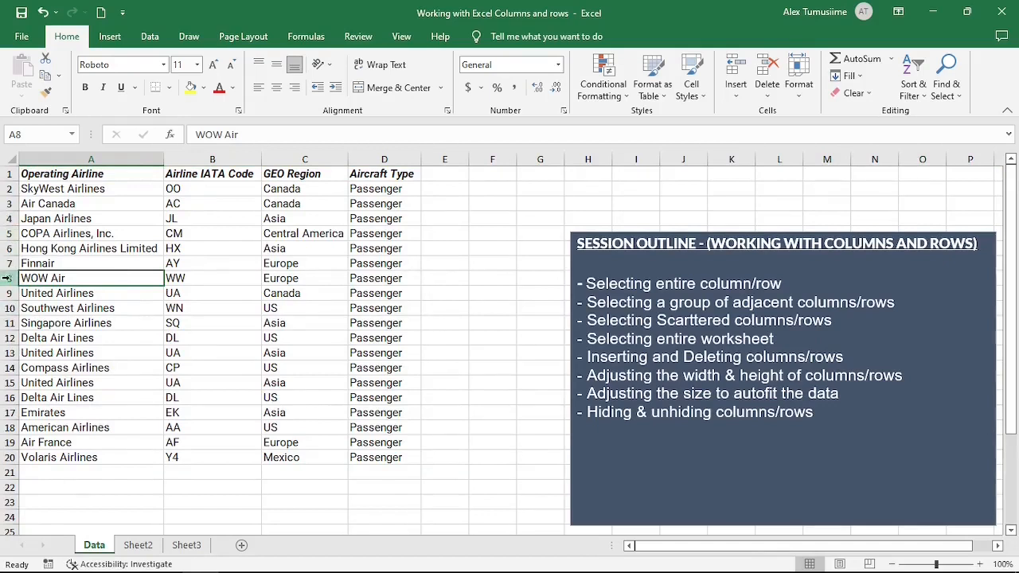
Apply the Unhide Columns command with the WOW Air cell, A8, selected.
left_click(801, 94)
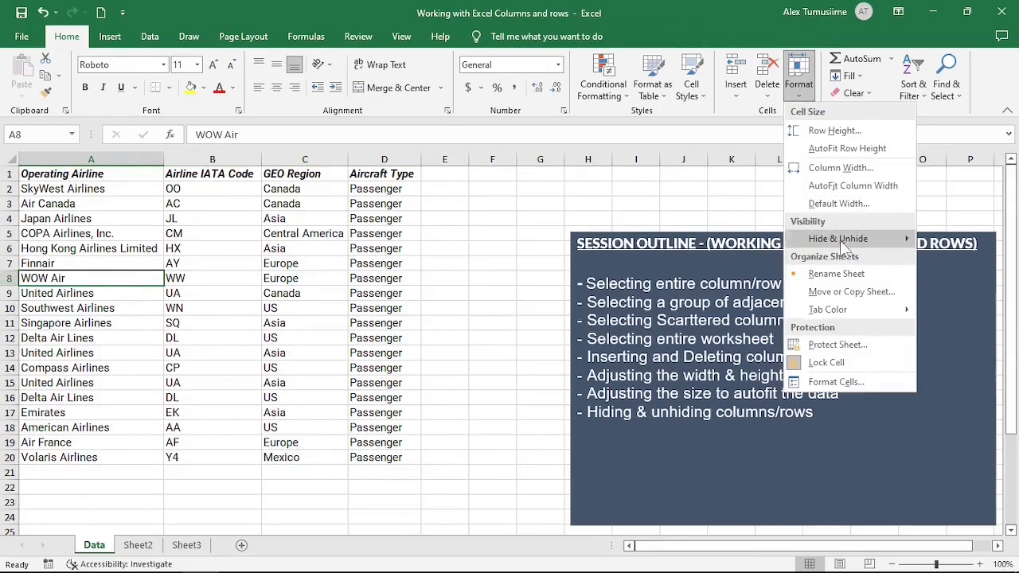
mouse_move(847, 242)
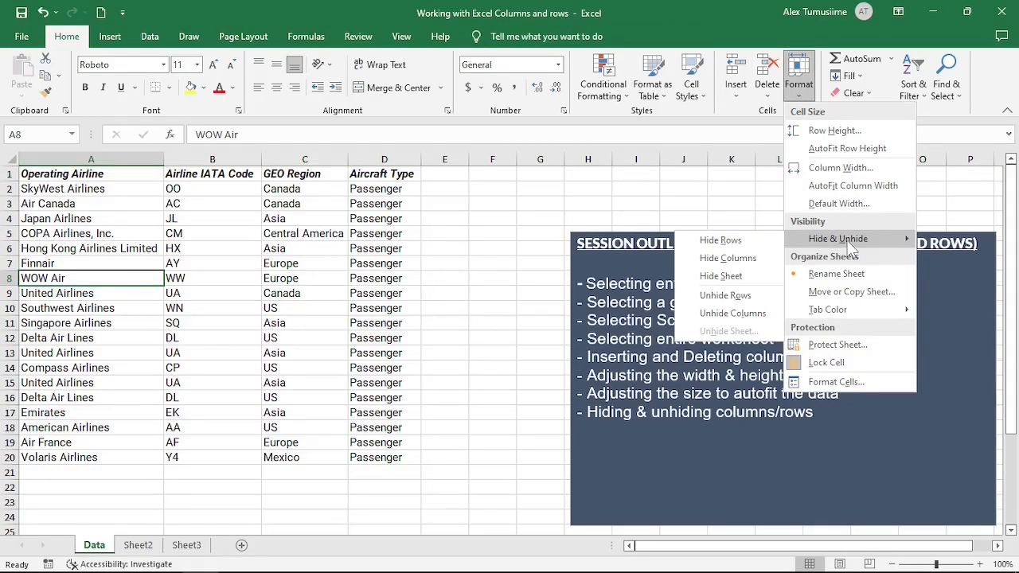
left_click(742, 315)
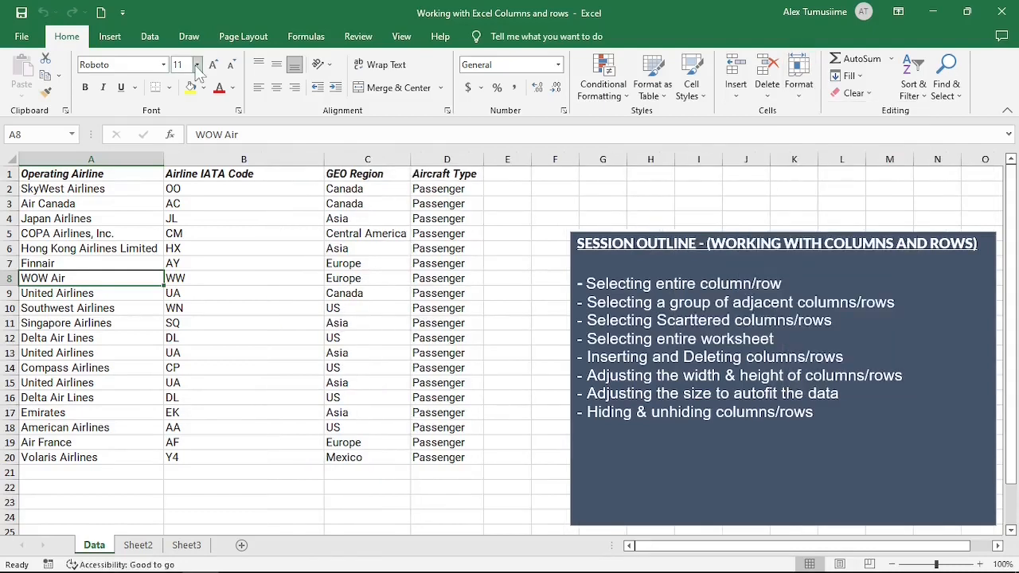